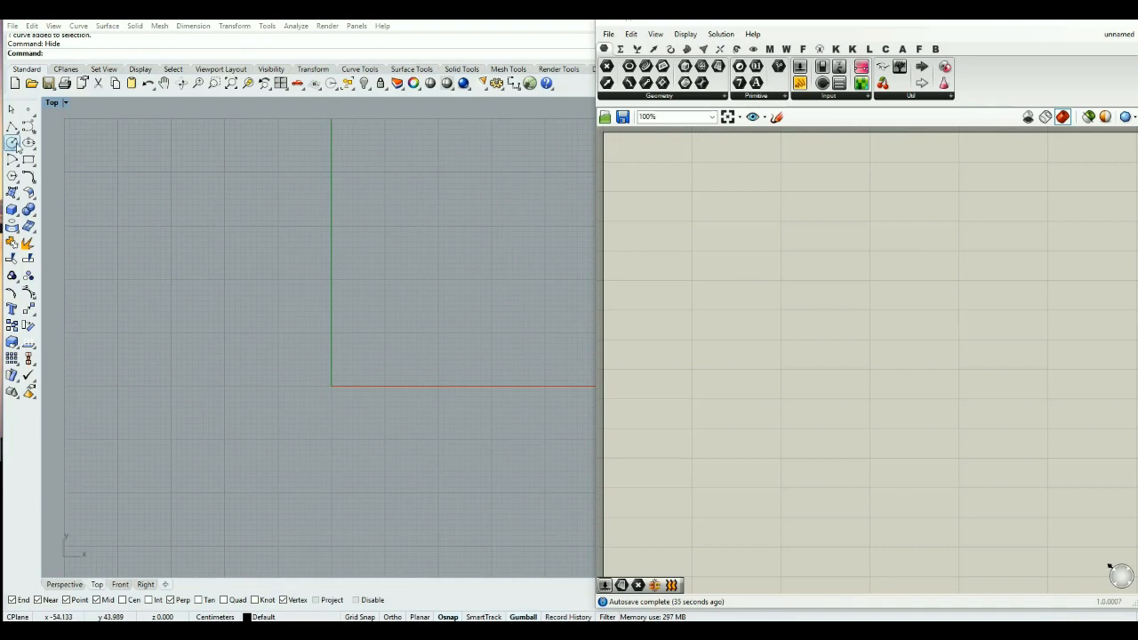
Step: Draw a small circle below and to the left of the origin, and reference it in a new Curve parameter
left_click(172, 474)
left_click(181, 484)
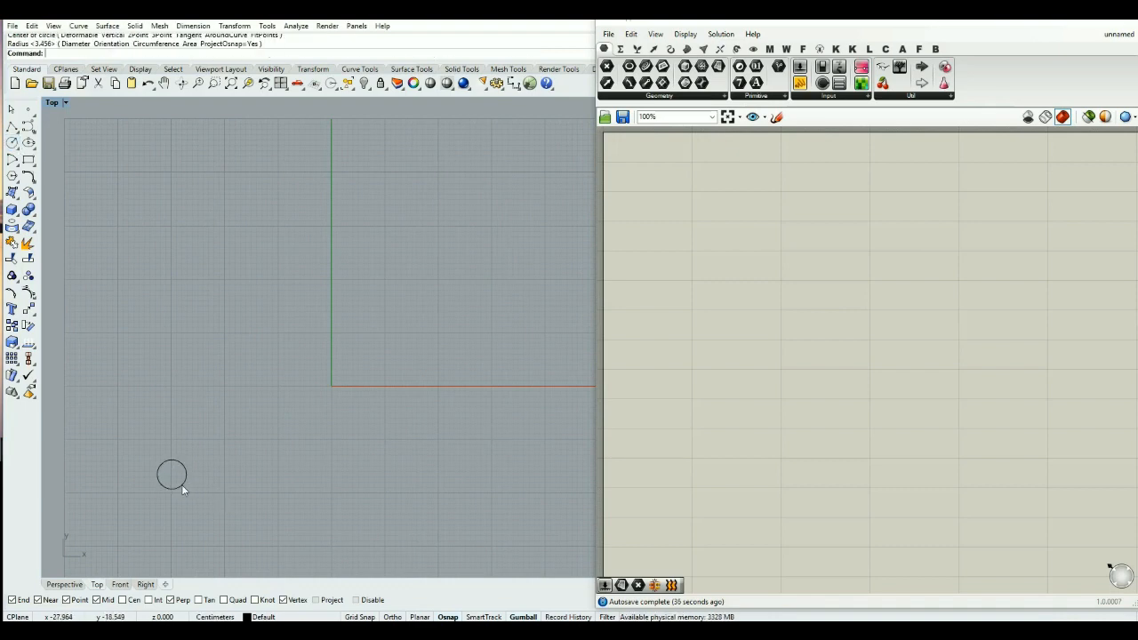
left_click_drag(648, 67, 733, 242)
right_click(733, 242)
left_click(776, 403)
left_click(182, 469)
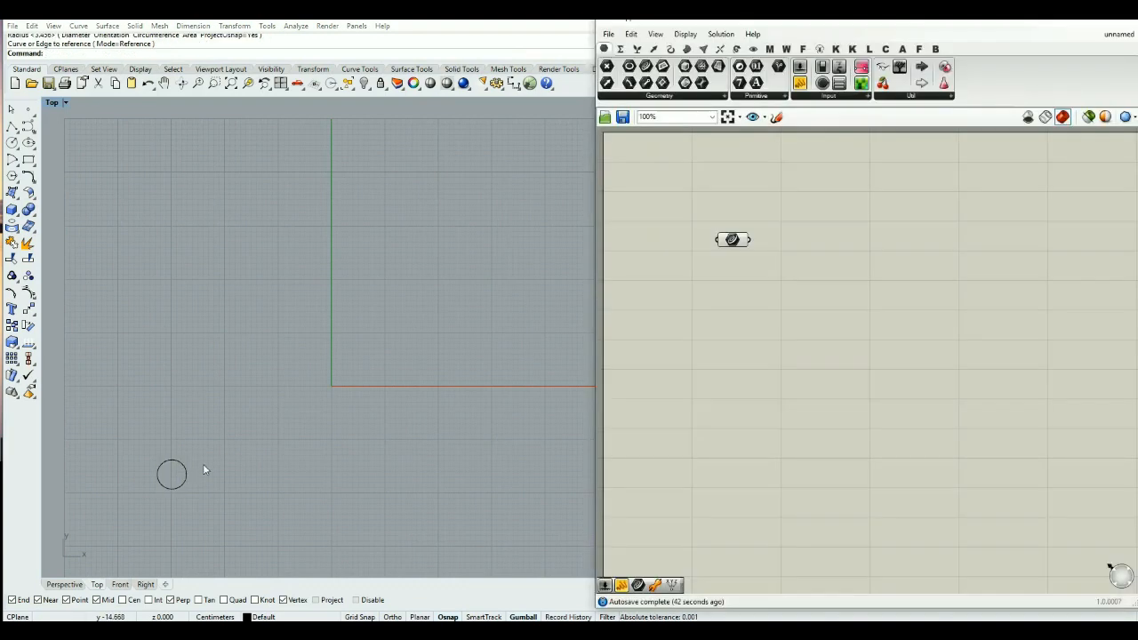
Step: Add a Rectangular Array component and feed the referenced circle into its geometry input
double_click(753, 287)
type("arr")
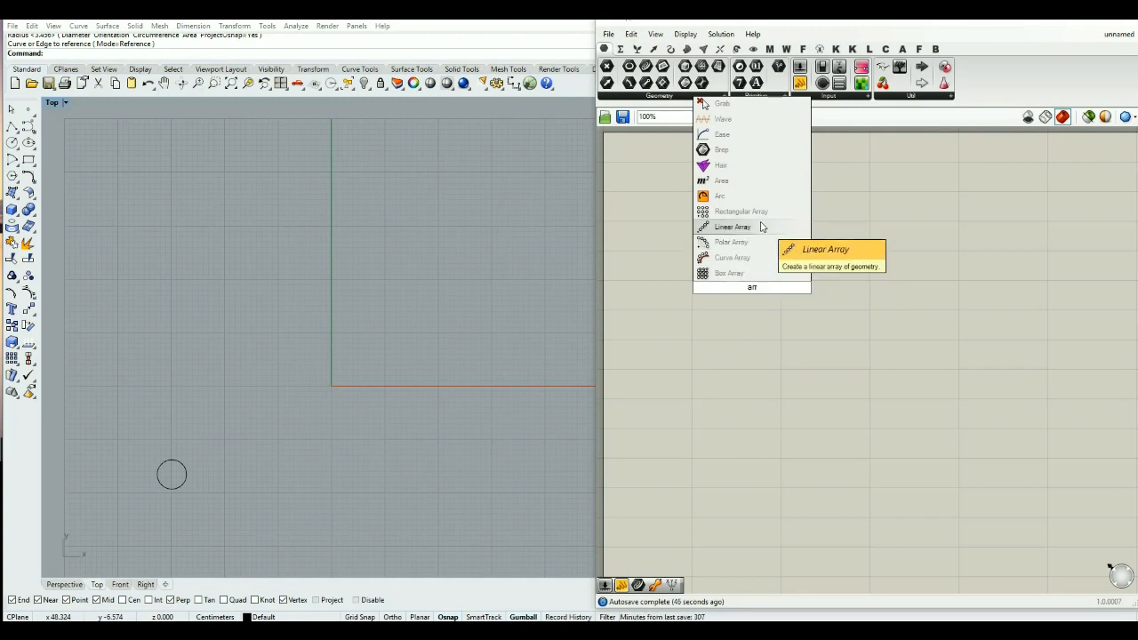
left_click(741, 211)
left_click_drag(744, 285, 904, 260)
Step: Set the array's cell to one rectangle drawn around the circle, about 14 by 10 cm
right_click(893, 257)
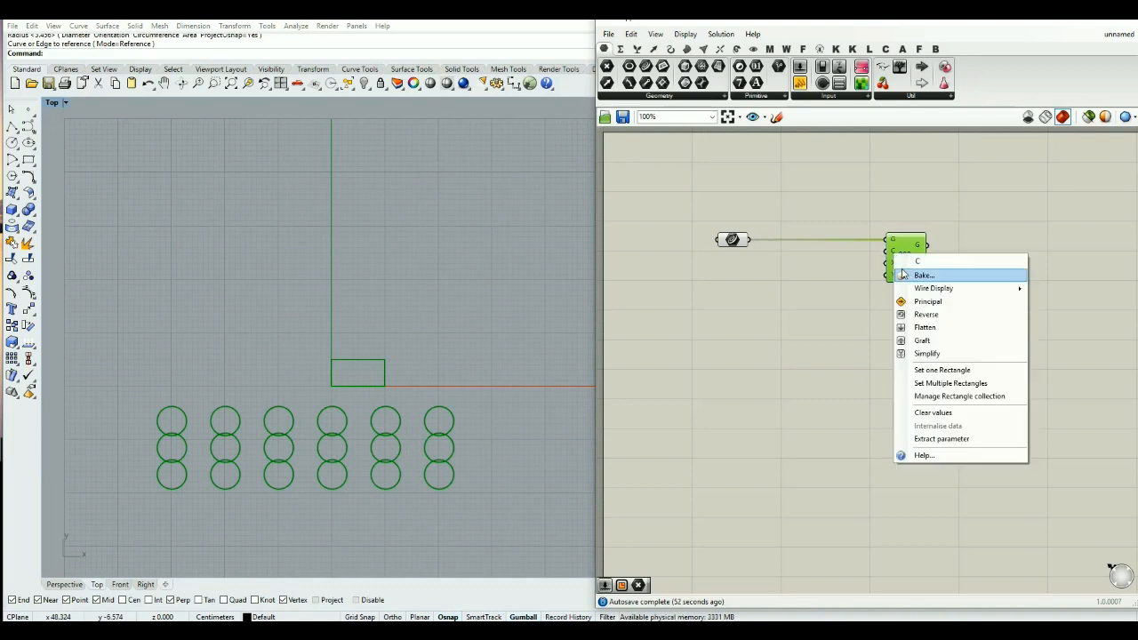
left_click(941, 370)
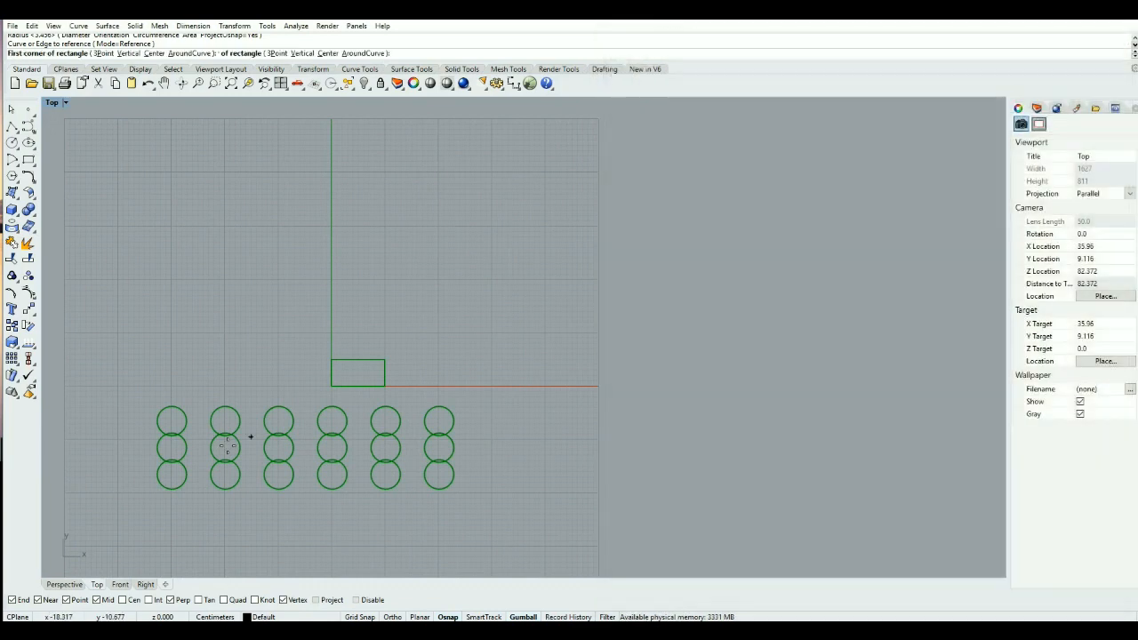
left_click(160, 484)
left_click(218, 440)
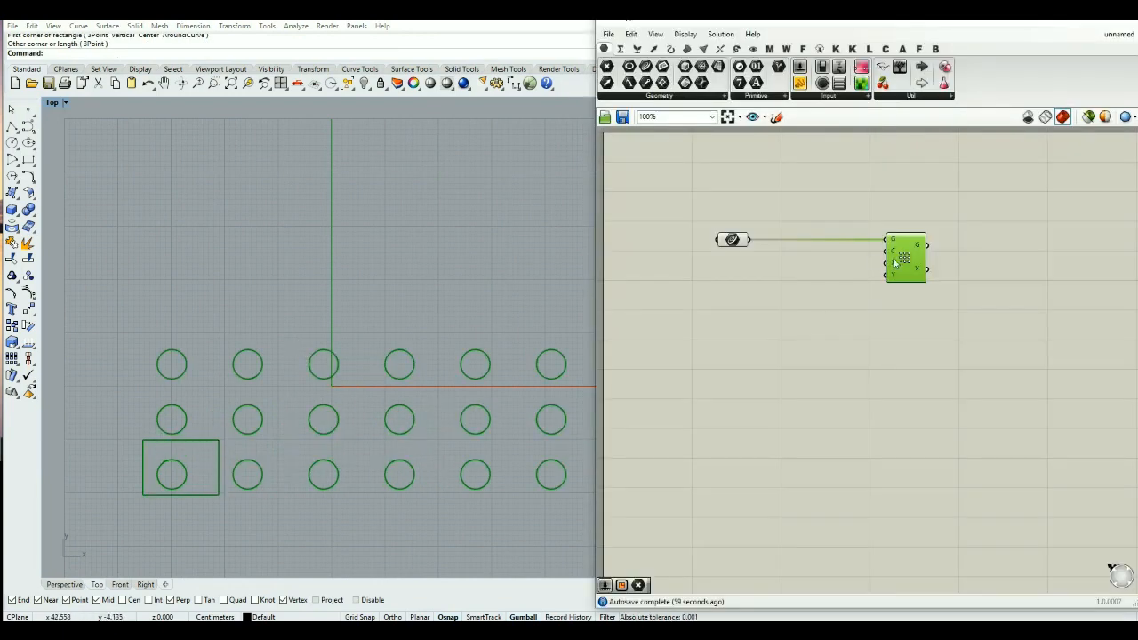
Step: Extract the array's cell input as a separate rectangle parameter and turn off its preview
right_click(894, 255)
left_click(972, 438)
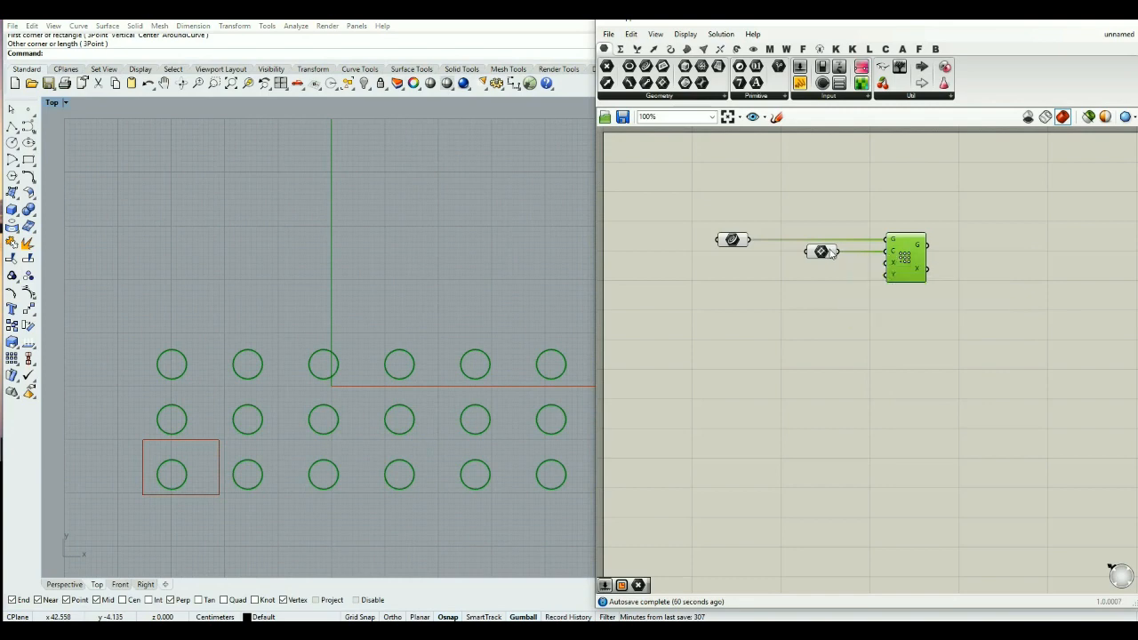
left_click(834, 254)
scroll(832, 254, "up", 1)
middle_click(832, 254)
scroll(832, 255, "down", 3)
left_click(868, 212)
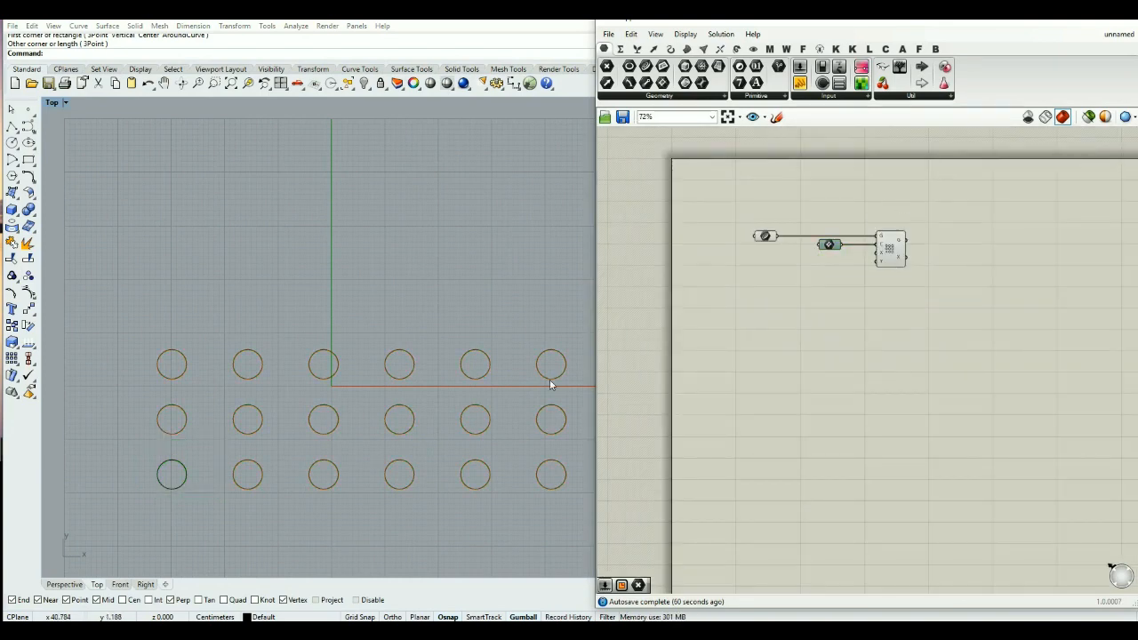
Step: Add a number slider set to 3 and connect it to the array's X count
right_click_drag(436, 411, 392, 409)
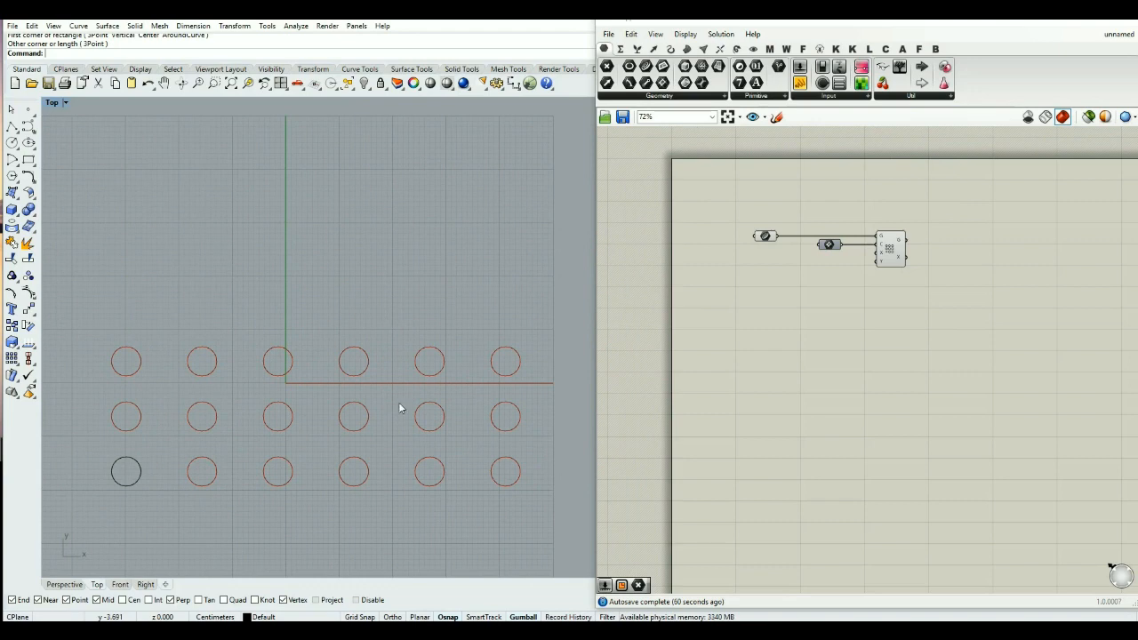
double_click(826, 271)
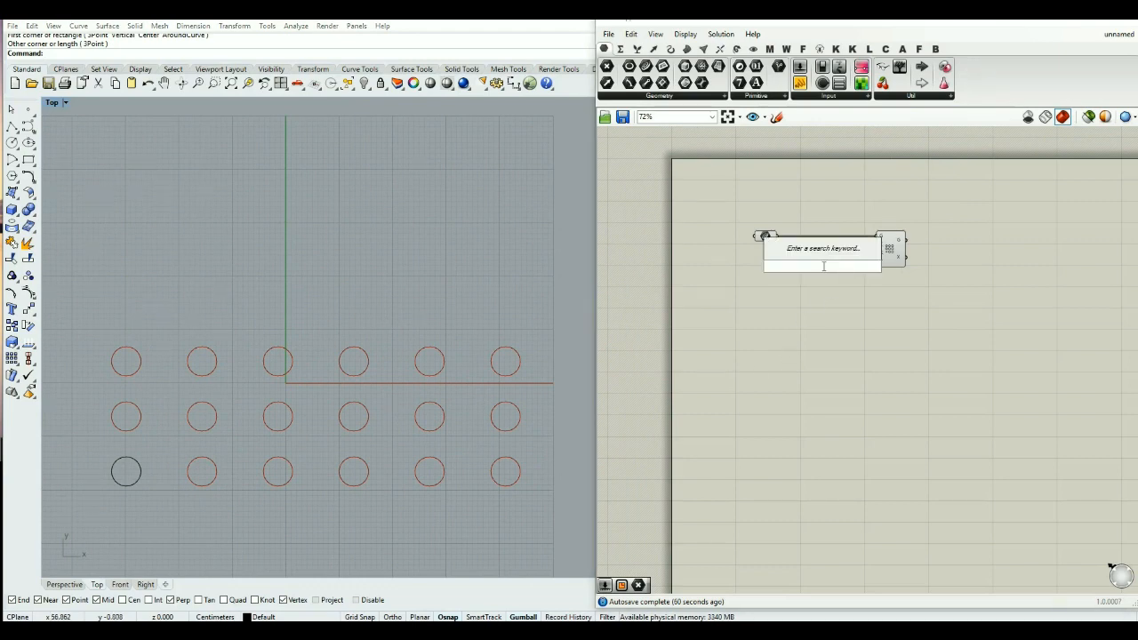
type("3")
key("Return")
mouse_move(843, 267)
left_mouse_down()
mouse_move(868, 257)
mouse_move(856, 259)
left_mouse_up()
Step: Add a number slider set to 4 and connect it to the array's Y count
double_click(840, 275)
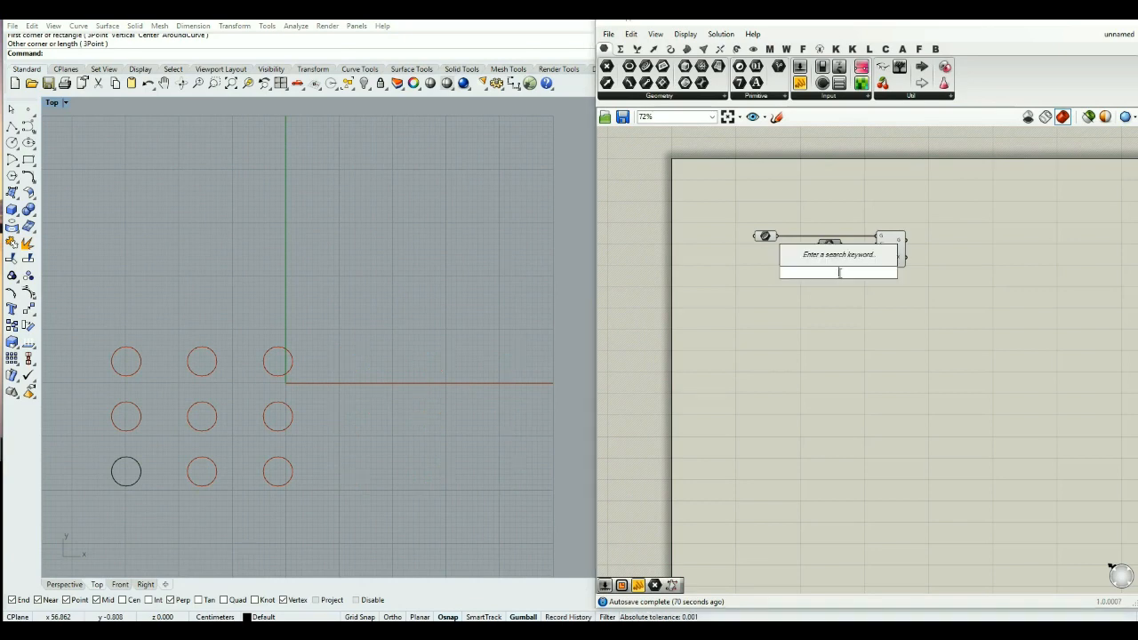
type("4")
key("Return")
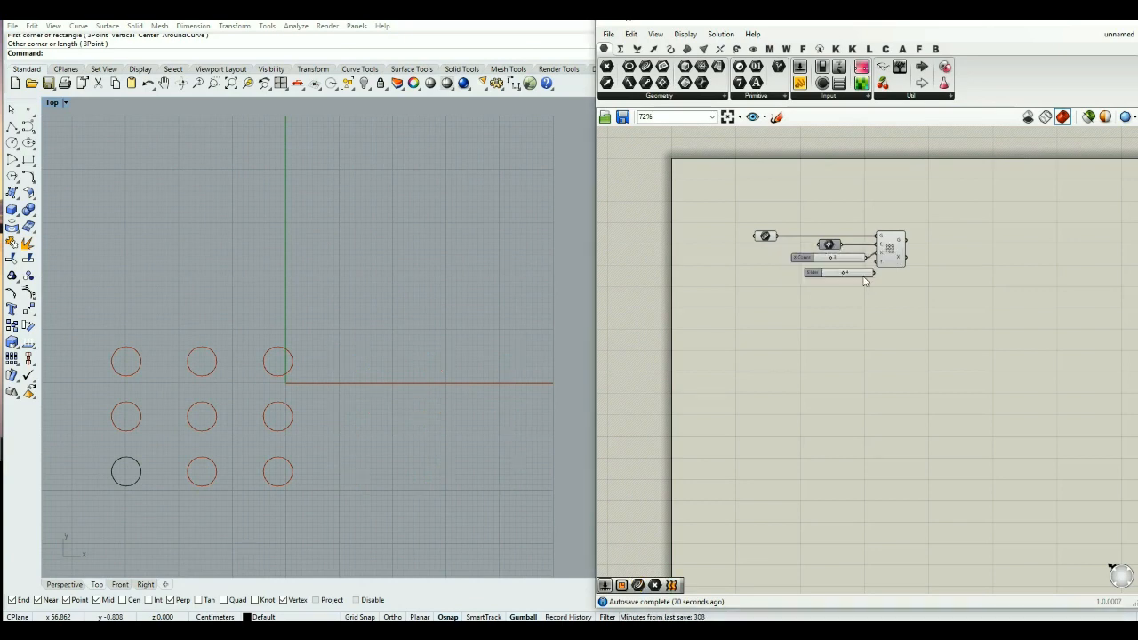
left_click_drag(859, 271, 877, 276)
scroll(882, 298, "up", 3)
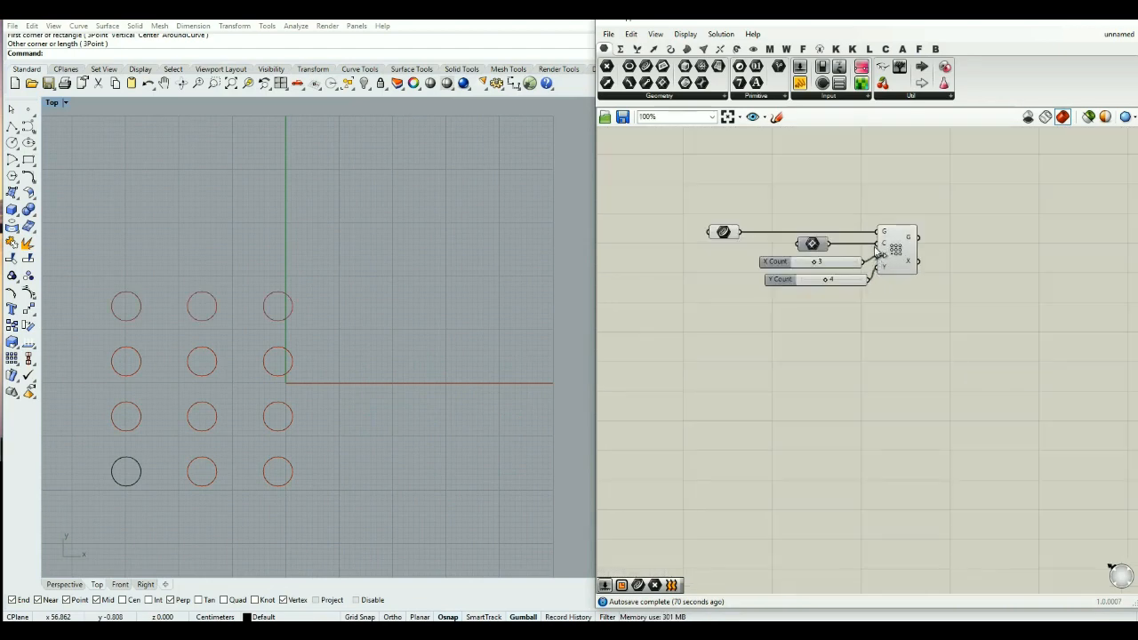
Step: Hide the original circle in the Rhino viewport and move the array component farther from its inputs
right_click_drag(880, 331, 887, 368)
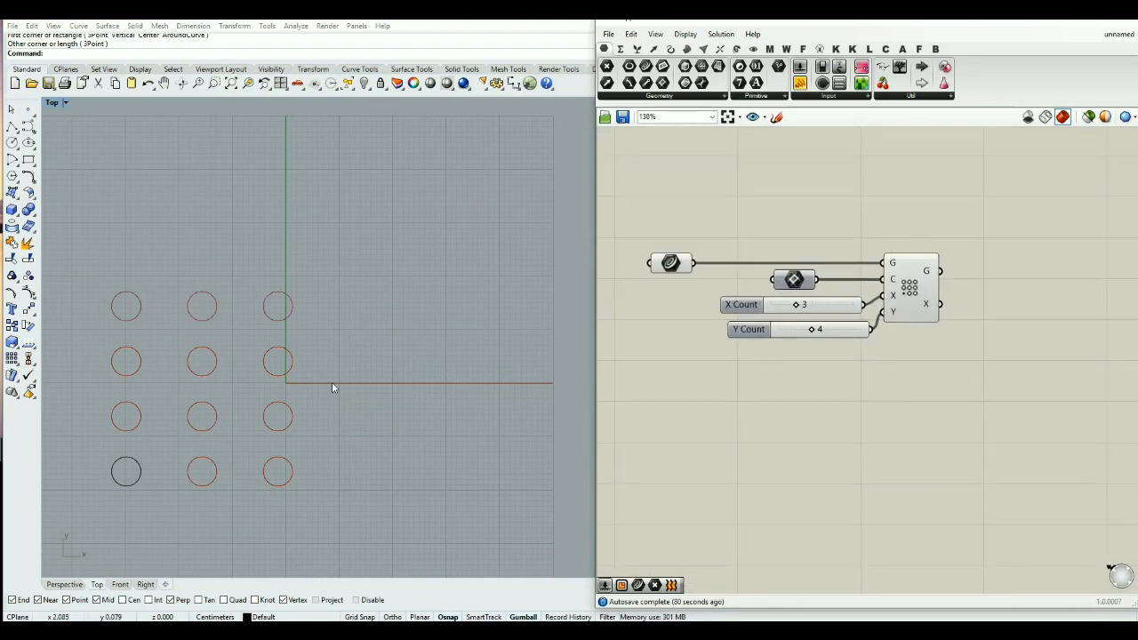
left_click(123, 485)
key("Return")
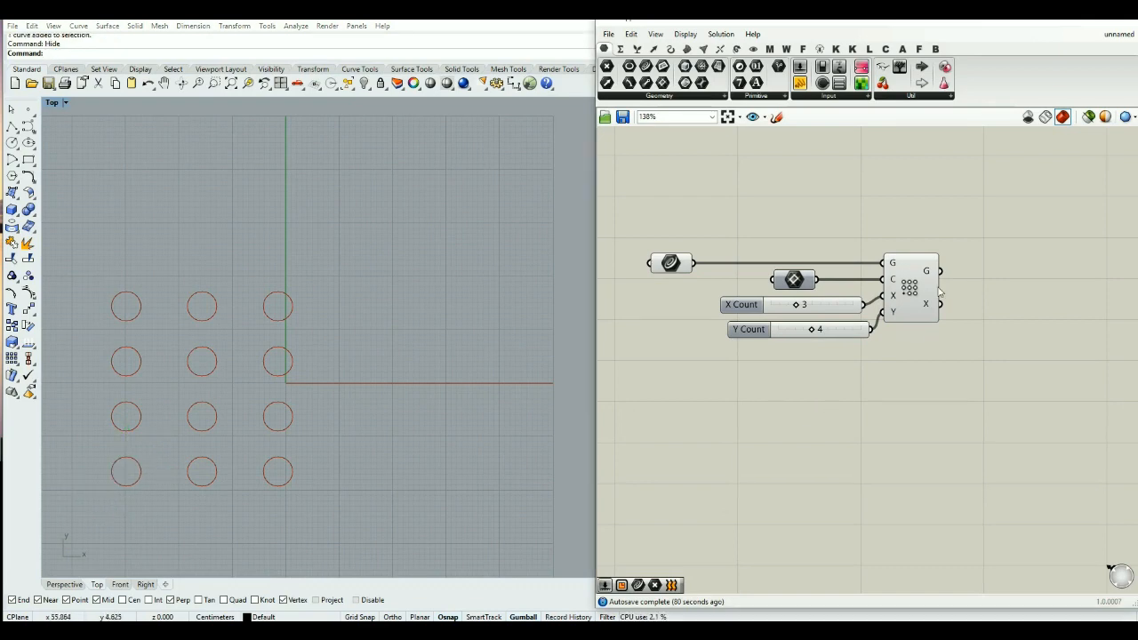
left_click_drag(909, 285, 941, 289)
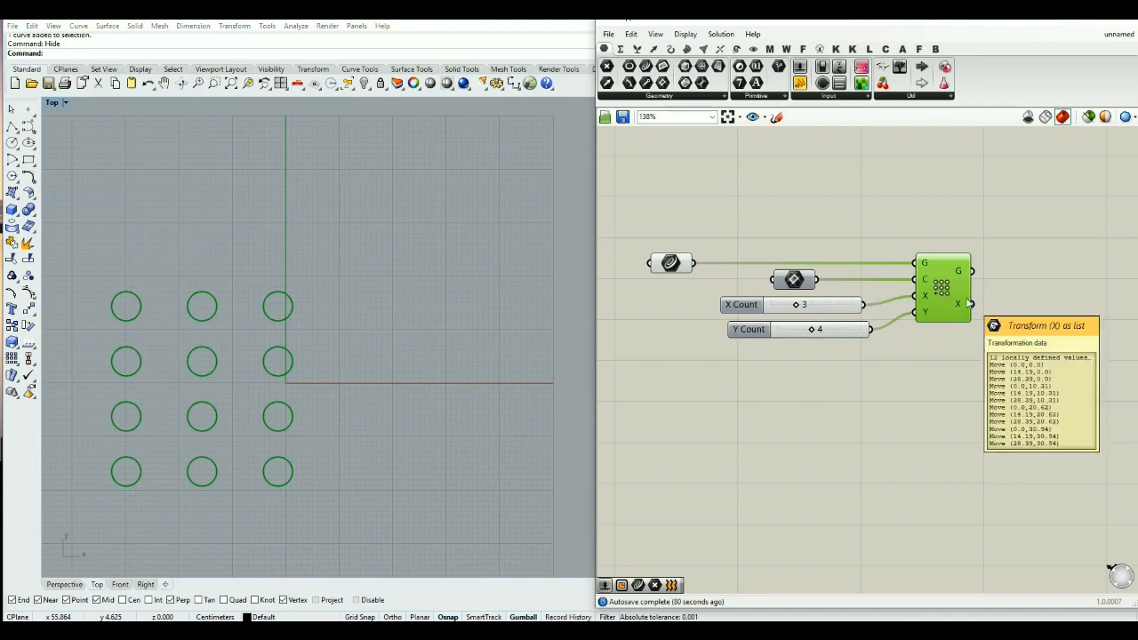
right_click_drag(969, 303, 949, 298)
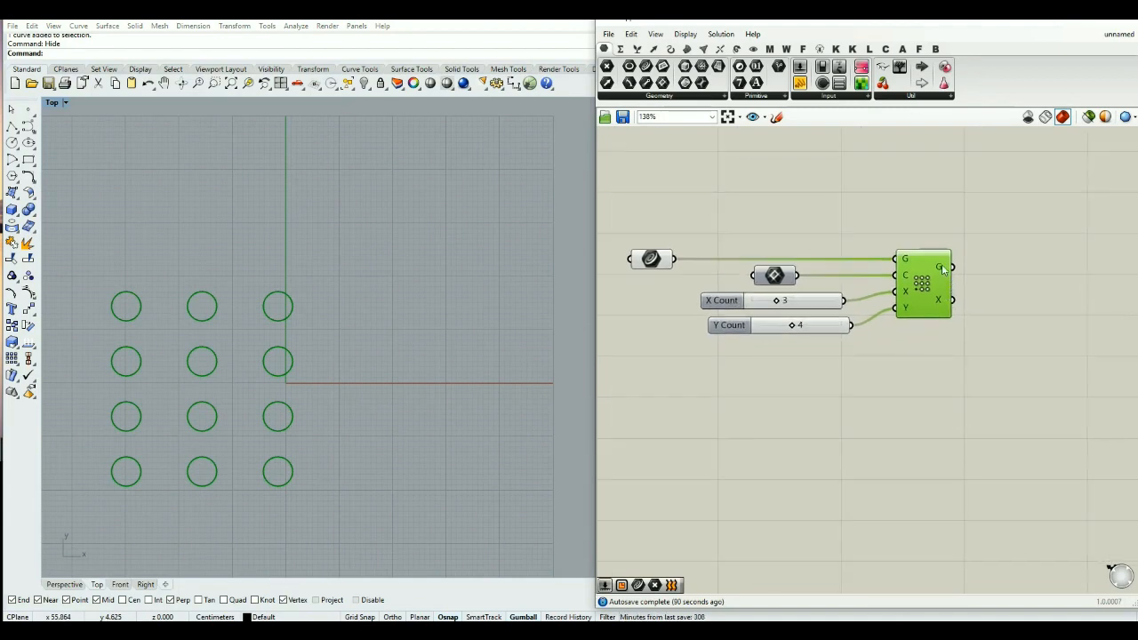
Step: Turn off the preview of the Curve parameter that holds the source circle
left_click_drag(859, 239, 643, 310)
middle_click(649, 301)
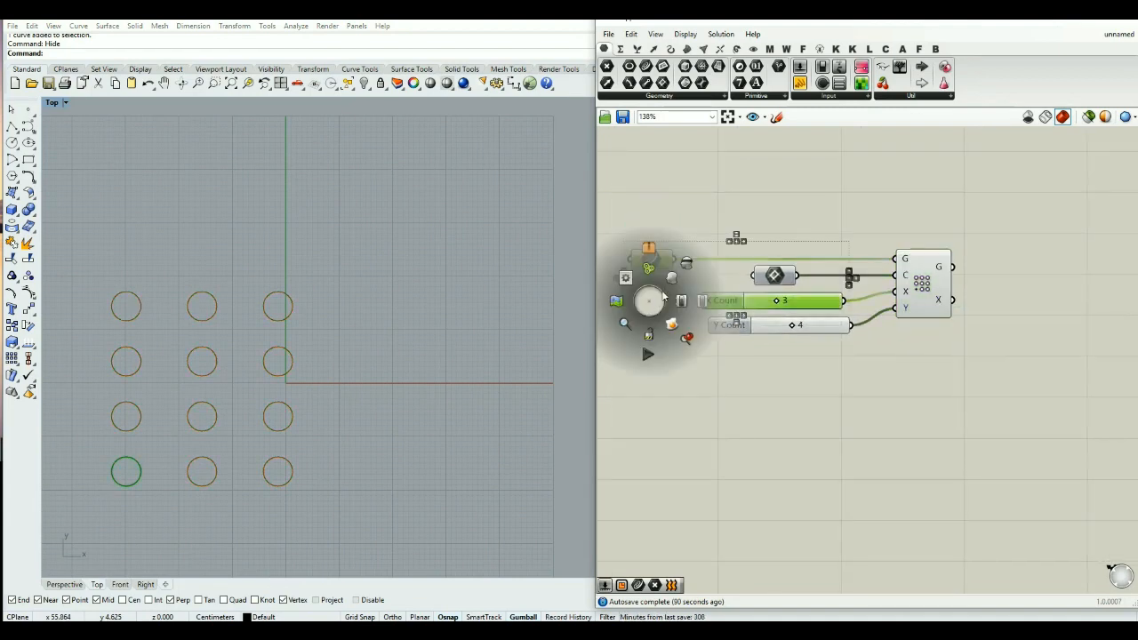
left_click(686, 270)
left_click(1086, 315)
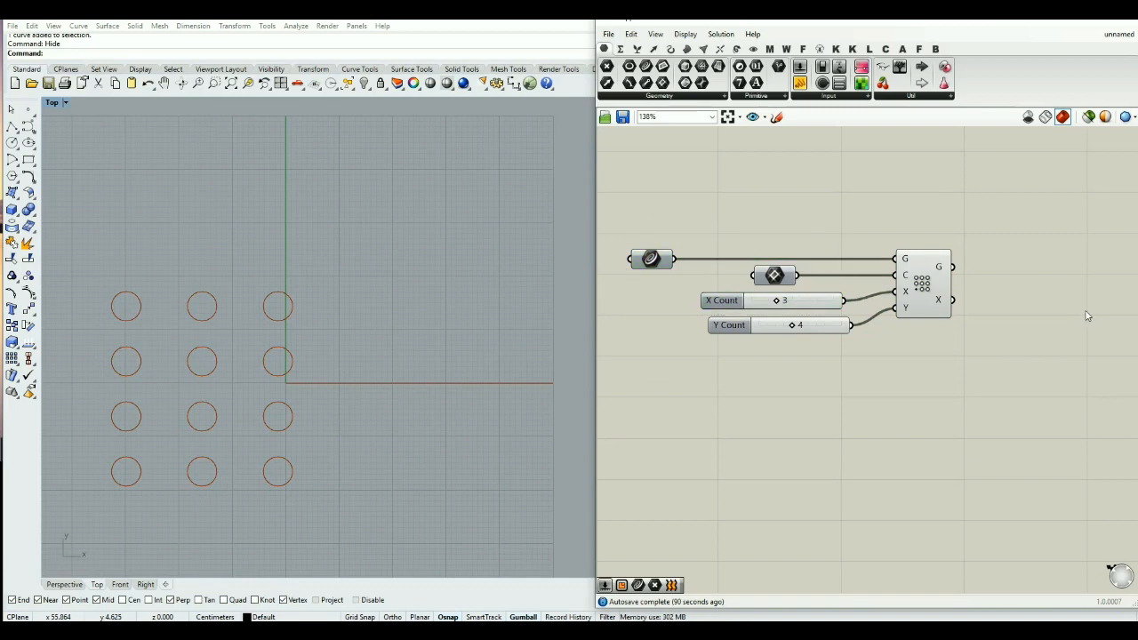
right_click(940, 269)
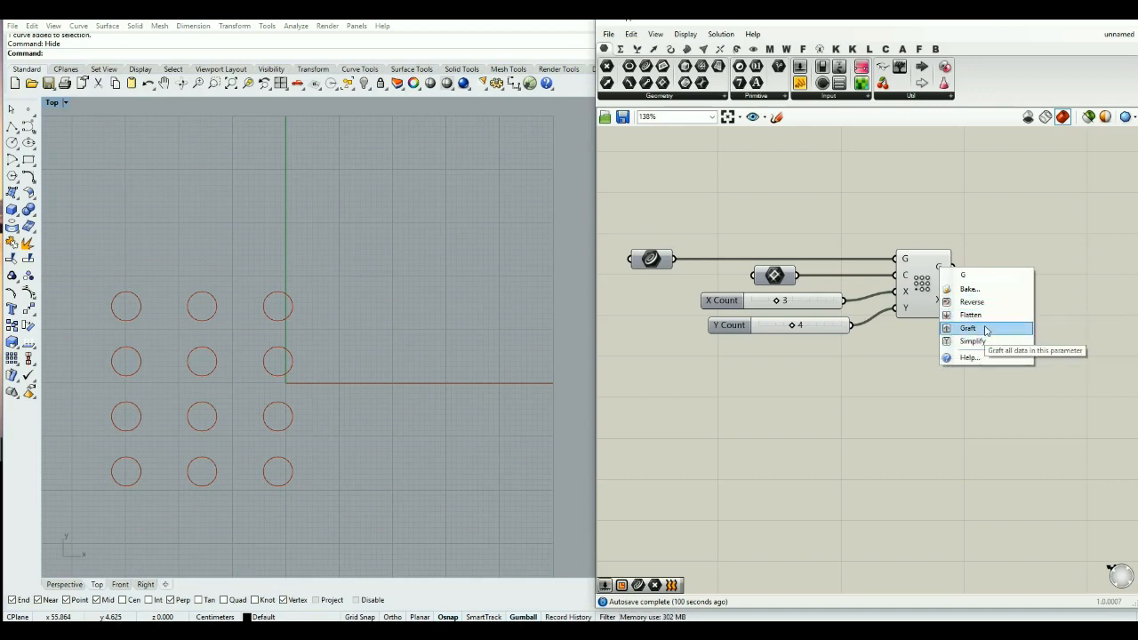
left_click(1016, 238)
right_click_drag(1016, 238, 993, 249)
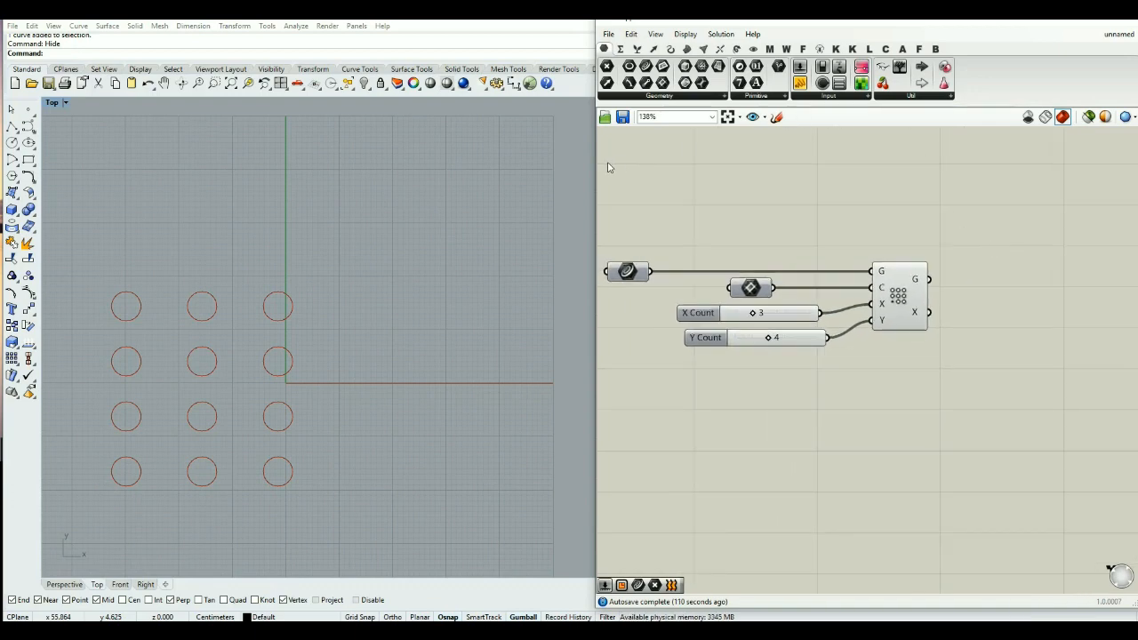
Step: Widen the Grasshopper window and connect a new Panel to the array's geometry output to read its data path
left_click_drag(591, 166, 405, 165)
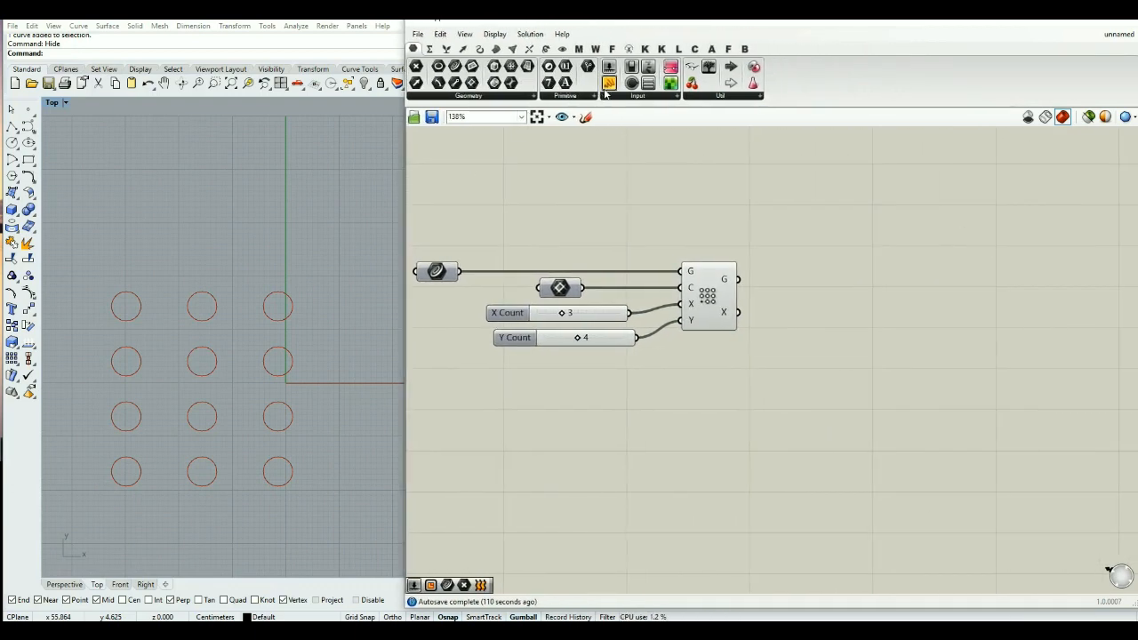
left_click_drag(931, 301, 894, 291)
left_click_drag(738, 279, 809, 280)
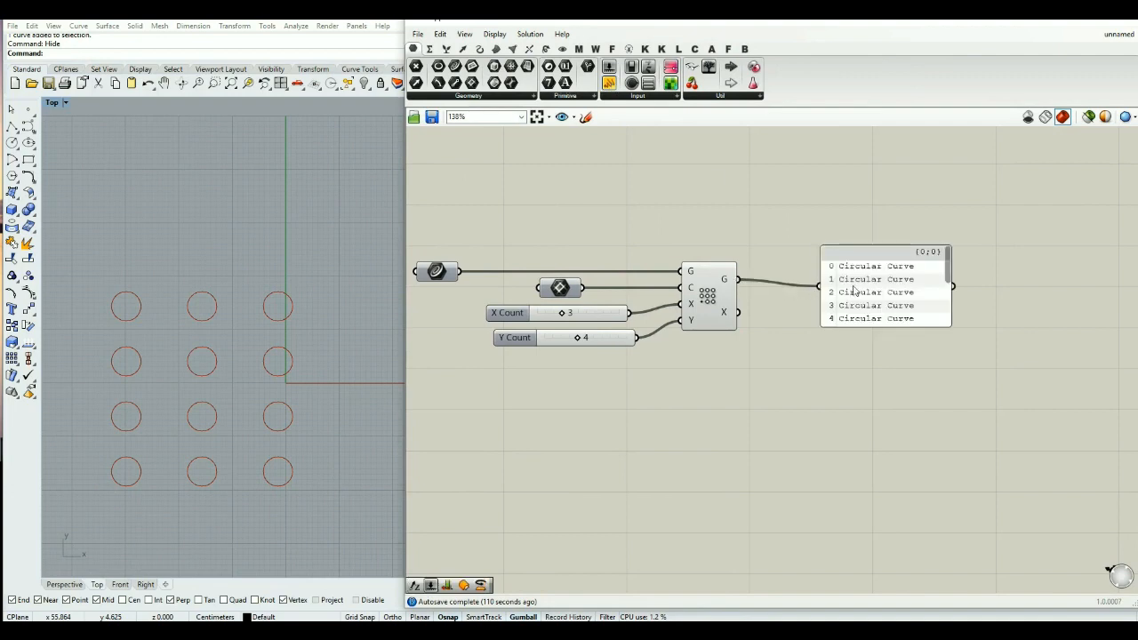
left_click(846, 285)
right_click_drag(782, 335, 815, 344)
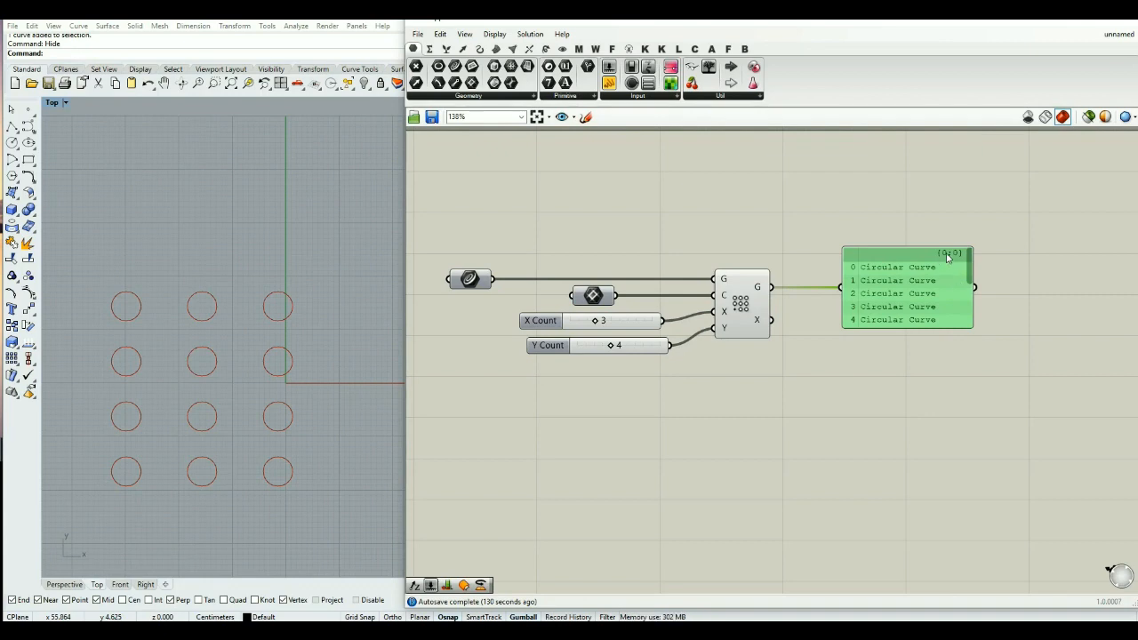
scroll(947, 257, "up", 3)
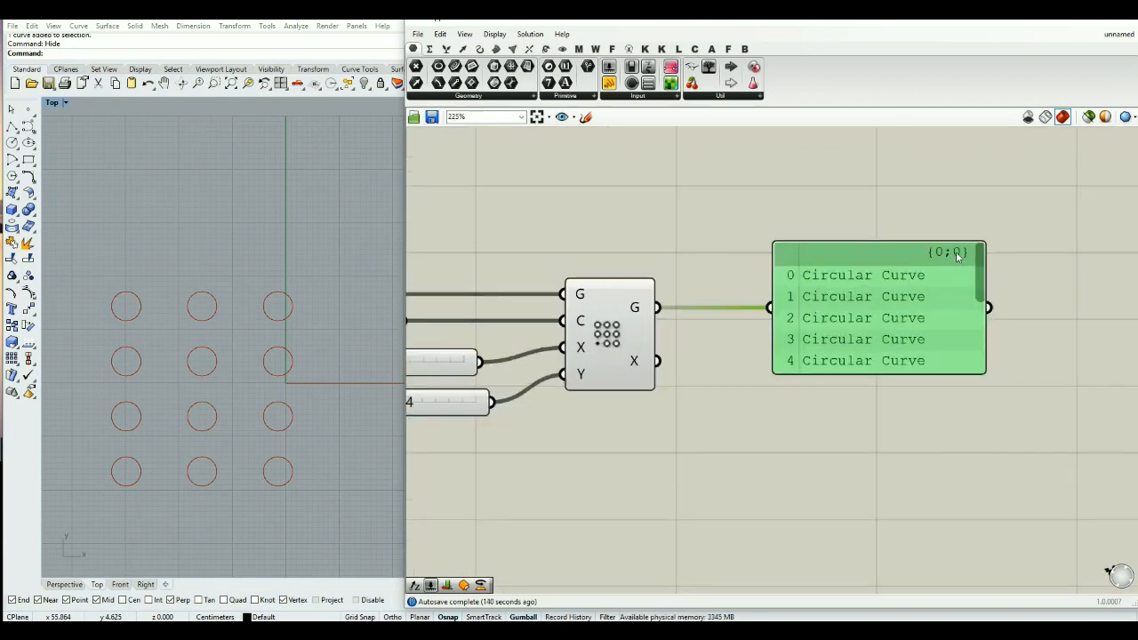
scroll(956, 265, "down", 3)
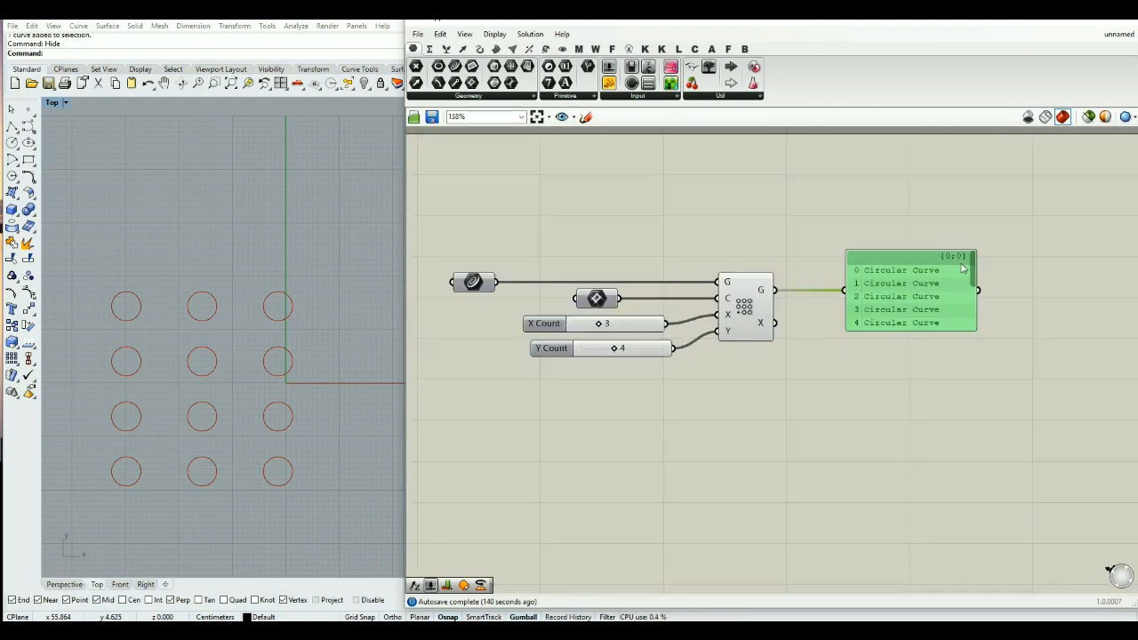
Step: Add a Param Viewer on the array's geometry output, switch it to Draw Tree and place it above the panel
left_click_drag(715, 76, 877, 198)
left_click_drag(779, 295, 888, 194)
right_click(887, 194)
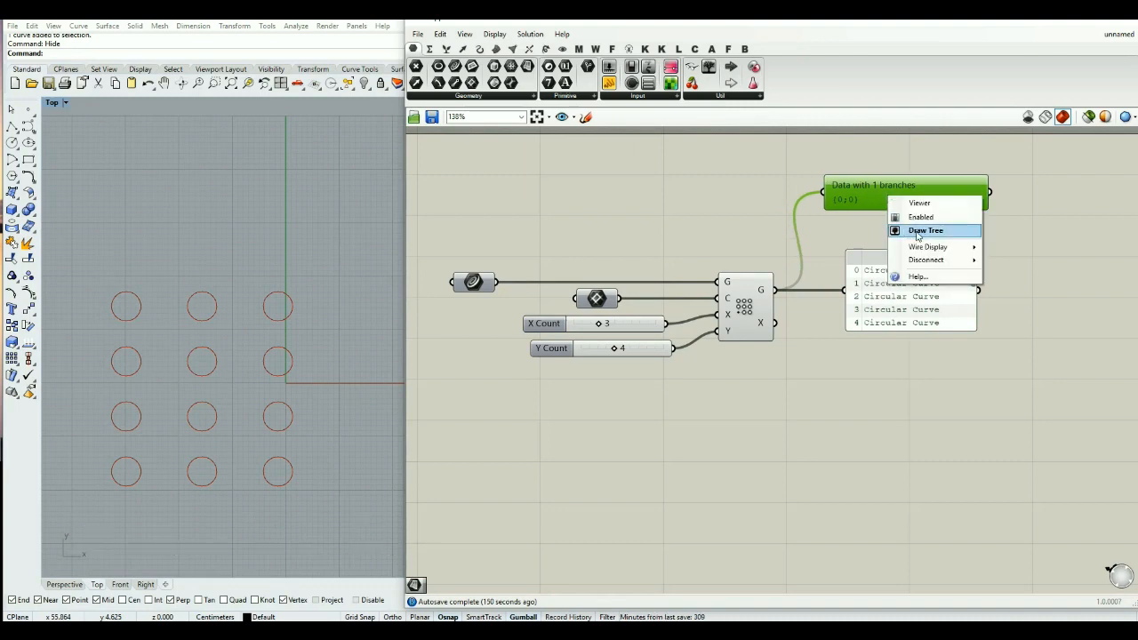
left_click(917, 233)
right_click_drag(897, 223, 897, 259)
left_click_drag(869, 230, 883, 247)
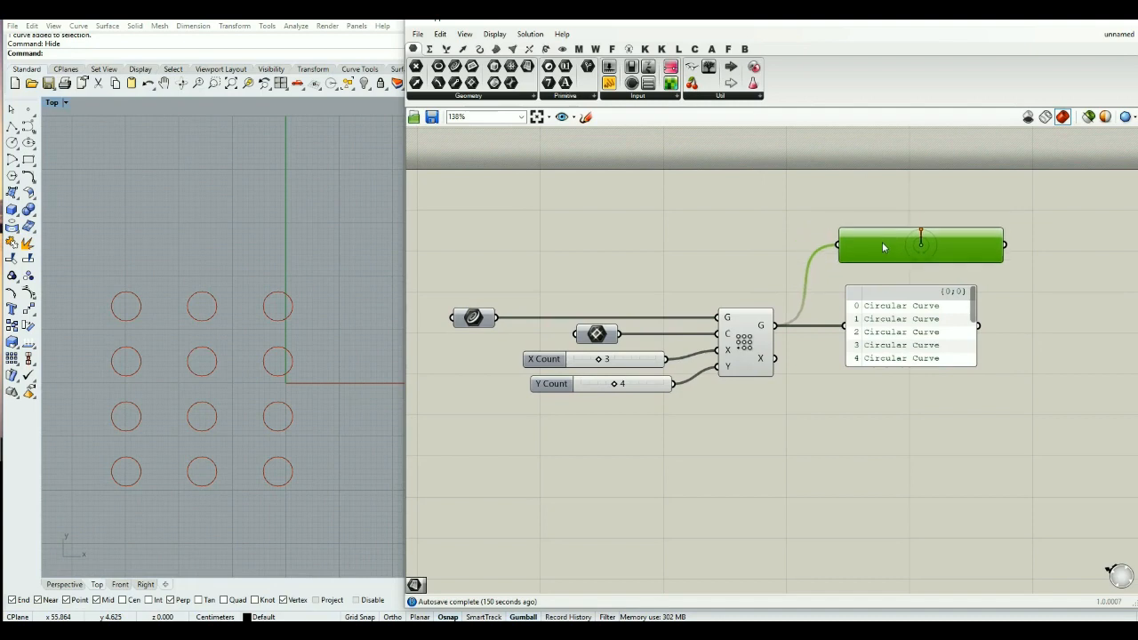
Step: Compare the drawn data tree with the panel's branch path, enlarging the panel to list more items
scroll(907, 253, "up", 3)
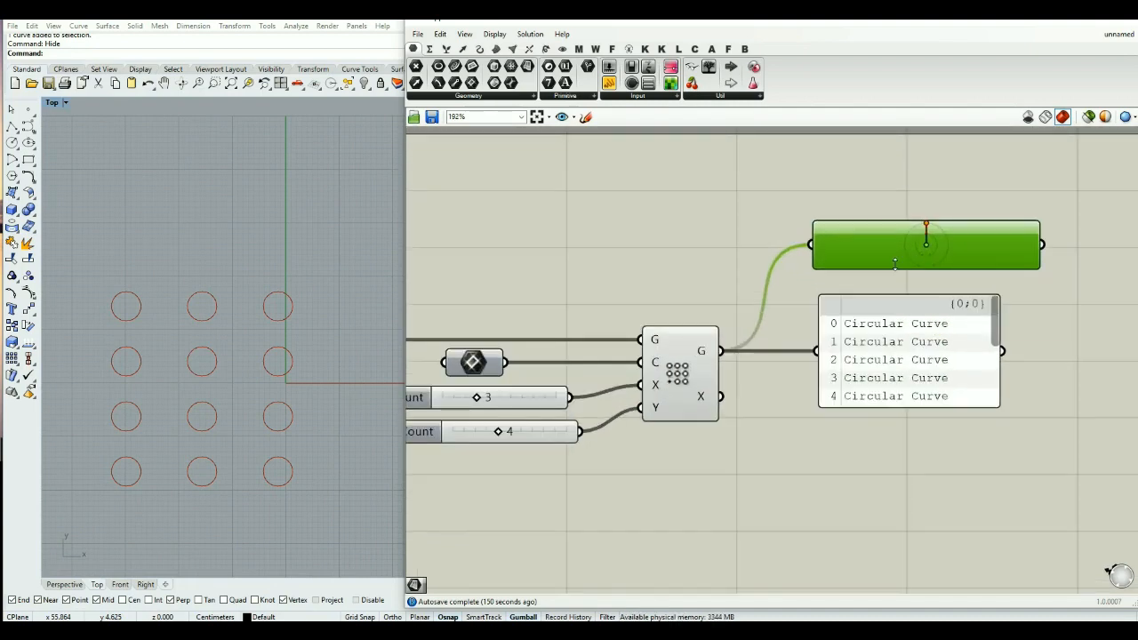
scroll(928, 258, "up", 4)
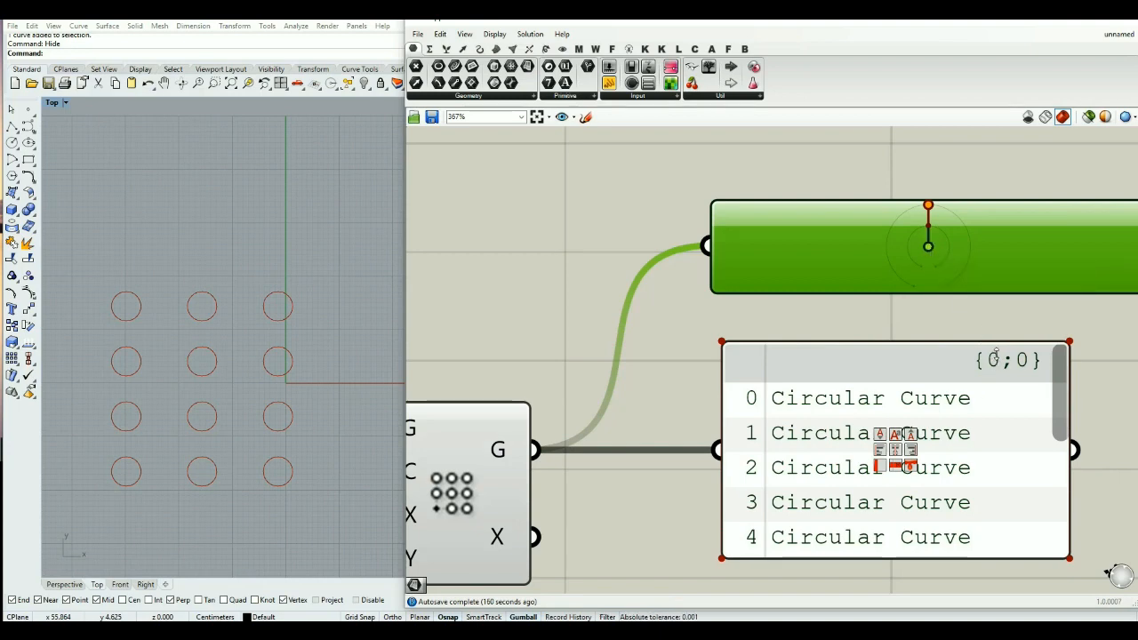
scroll(920, 304, "down", 1)
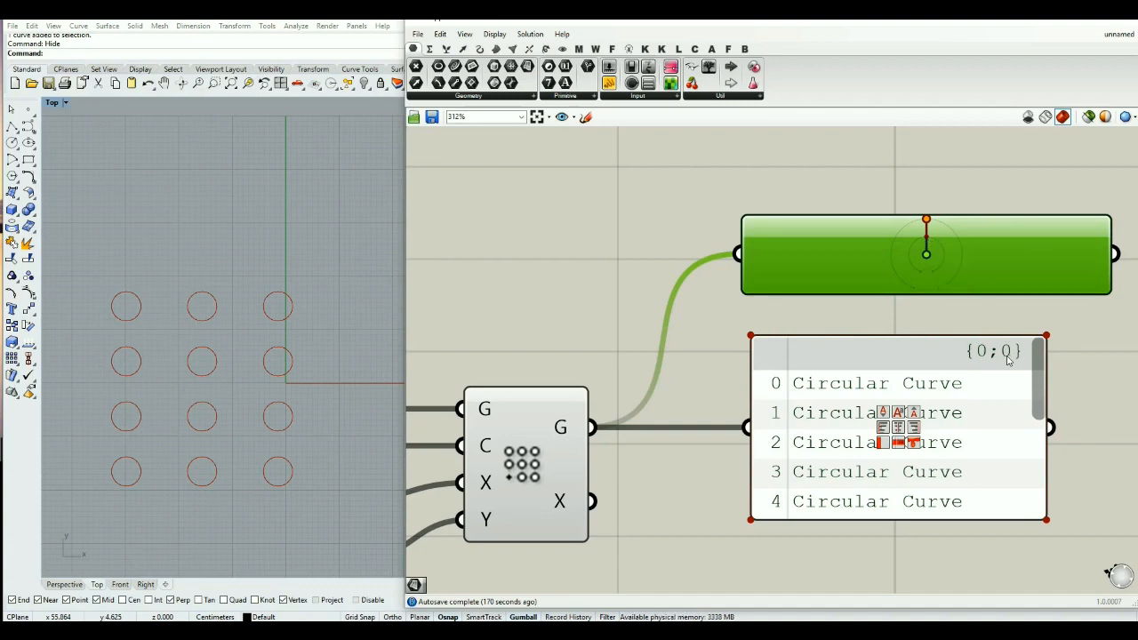
scroll(978, 338, "down", 2)
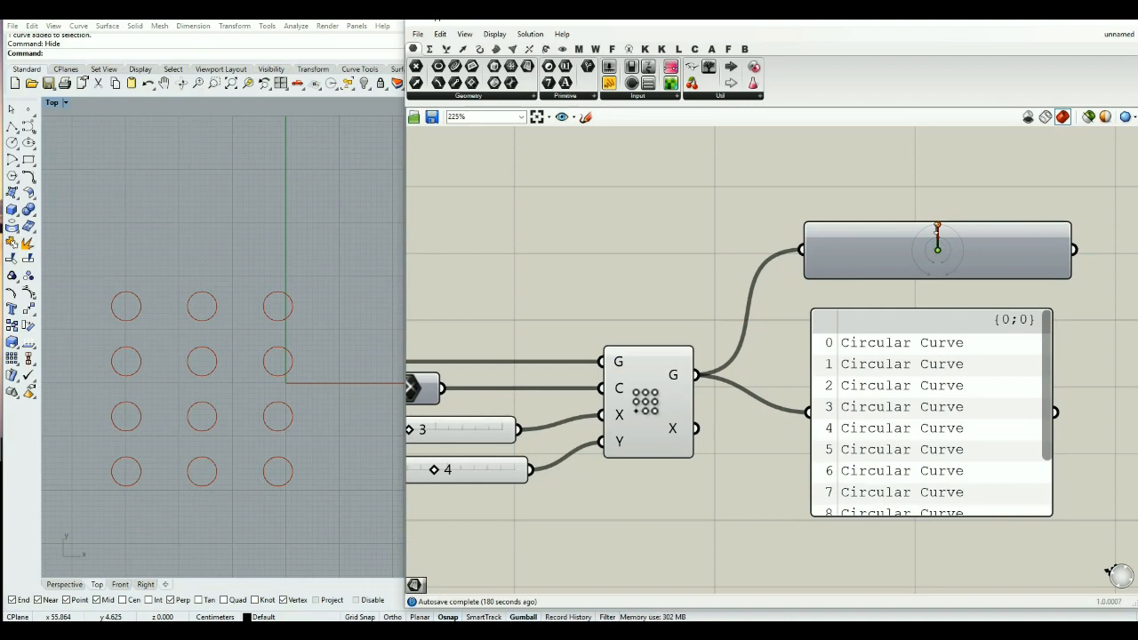
right_click_drag(682, 283, 722, 272)
right_click_drag(595, 436, 619, 425)
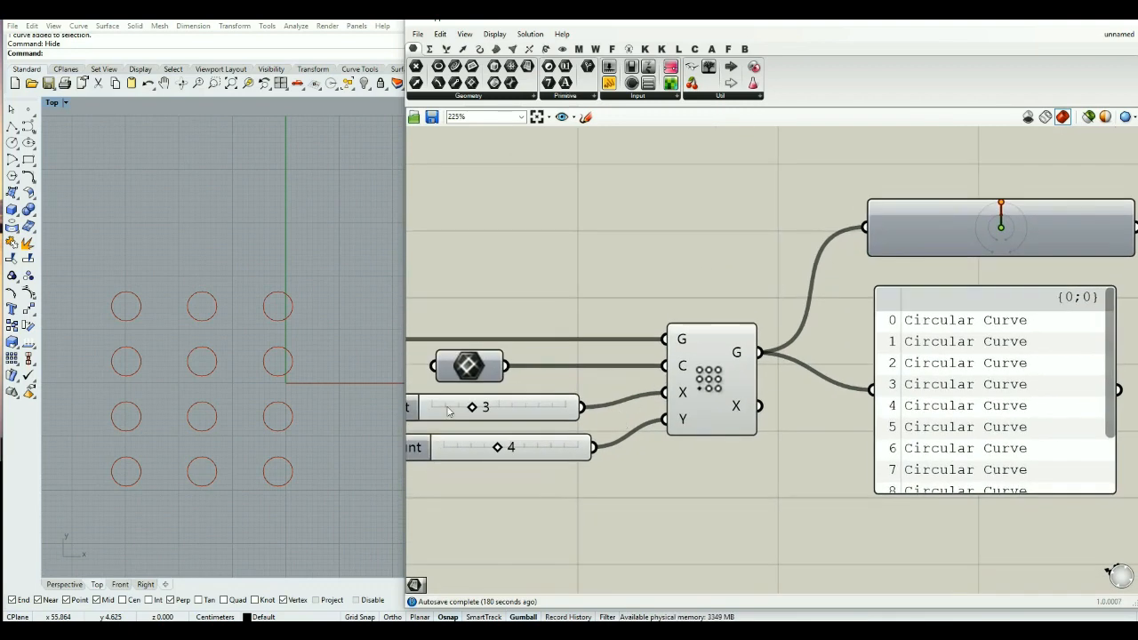
Step: Add a List Item component and connect the array's geometry output to its list input
double_click(802, 536)
type("list ite")
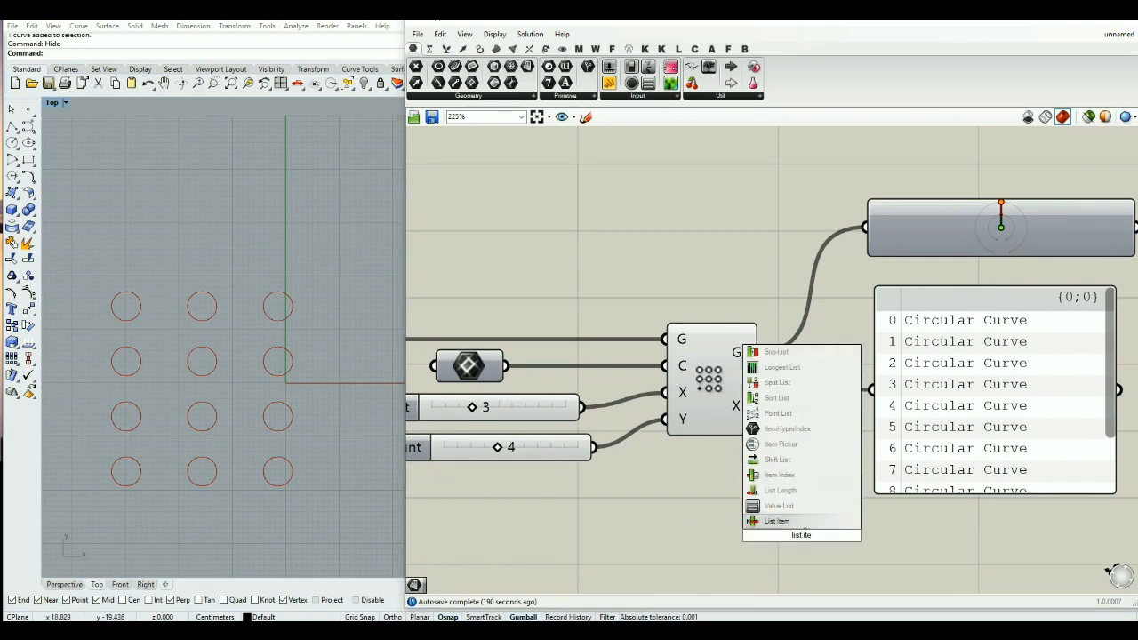
key("Return")
left_click_drag(762, 353, 757, 509)
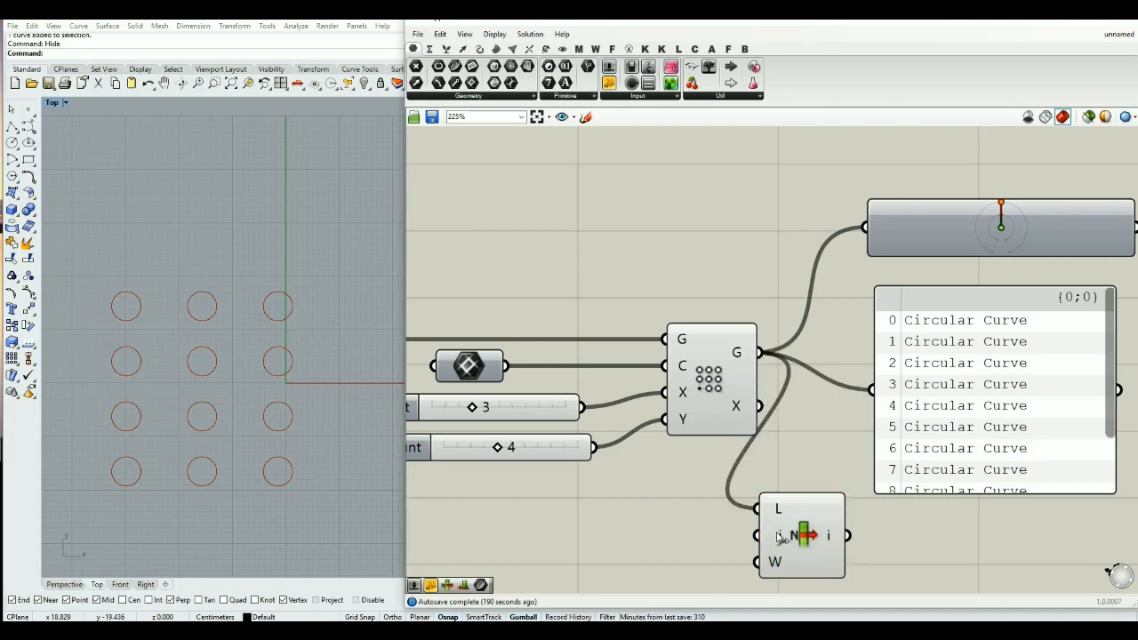
Step: Add a number slider with value 0 and connect it to the index input of the List Item
left_click_drag(806, 537, 873, 556)
right_click_drag(784, 555, 767, 451)
double_click(767, 451)
type("0")
key("Return")
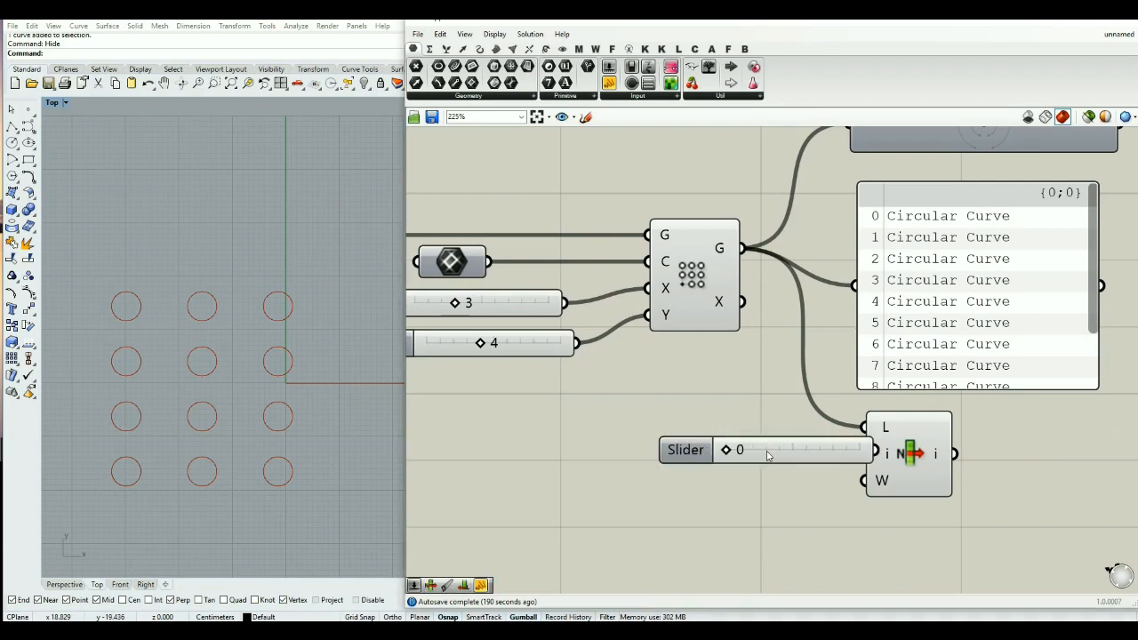
left_click_drag(821, 451, 780, 459)
left_click_drag(863, 455, 772, 455)
left_click(932, 455)
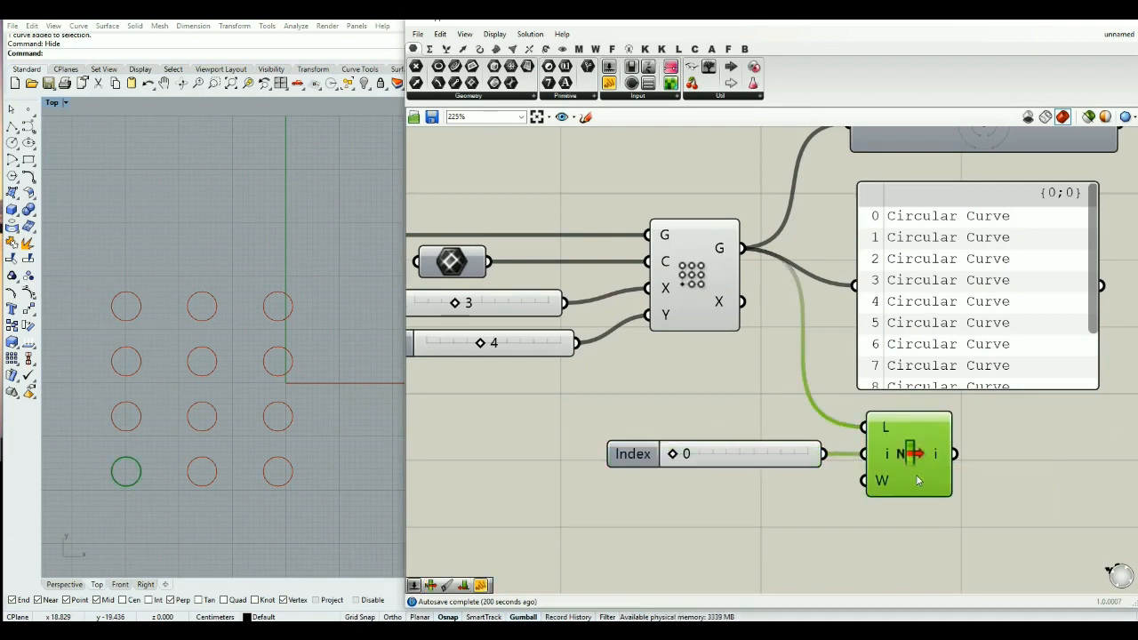
Step: Add a Custom Preview component and connect the List Item's output to its geometry input
double_click(1010, 458)
type("cu")
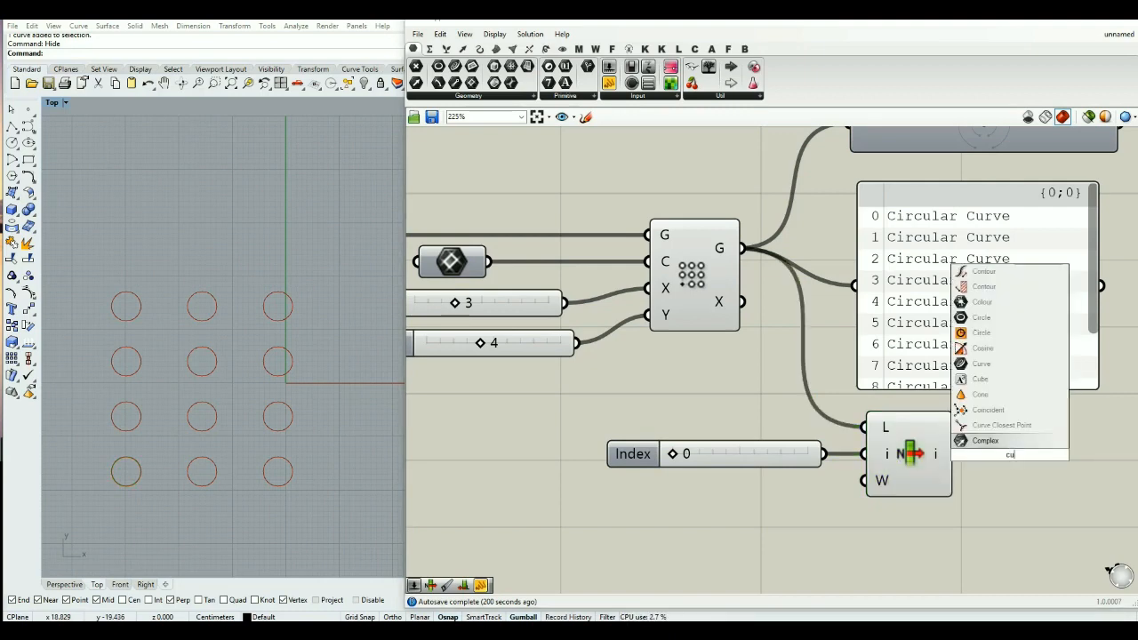
type("sto")
key("Return")
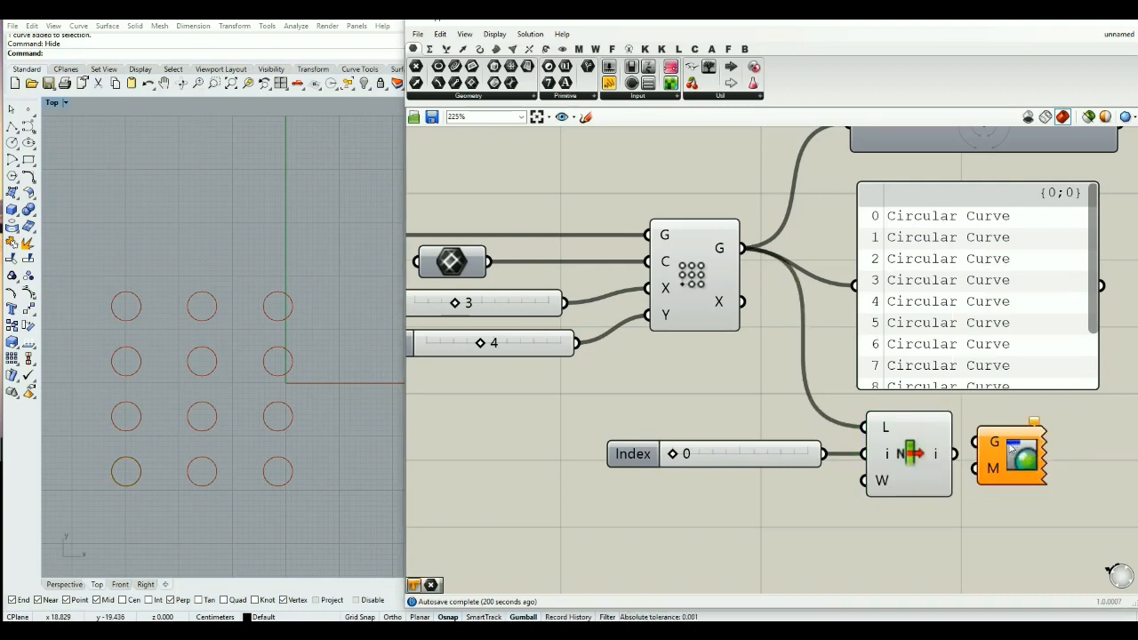
left_click_drag(953, 453, 1003, 450)
left_click_drag(1036, 459, 1056, 466)
Step: Add a Colour Swatch set to black and connect it to the Custom Preview's material input
double_click(957, 523)
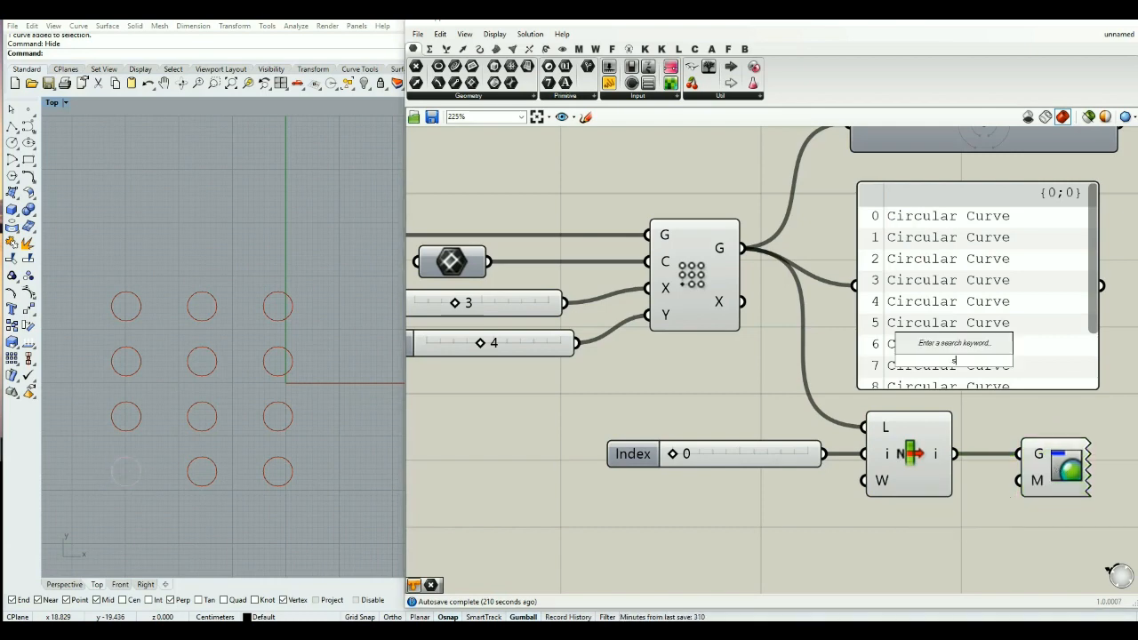
type("swa")
left_click(934, 480)
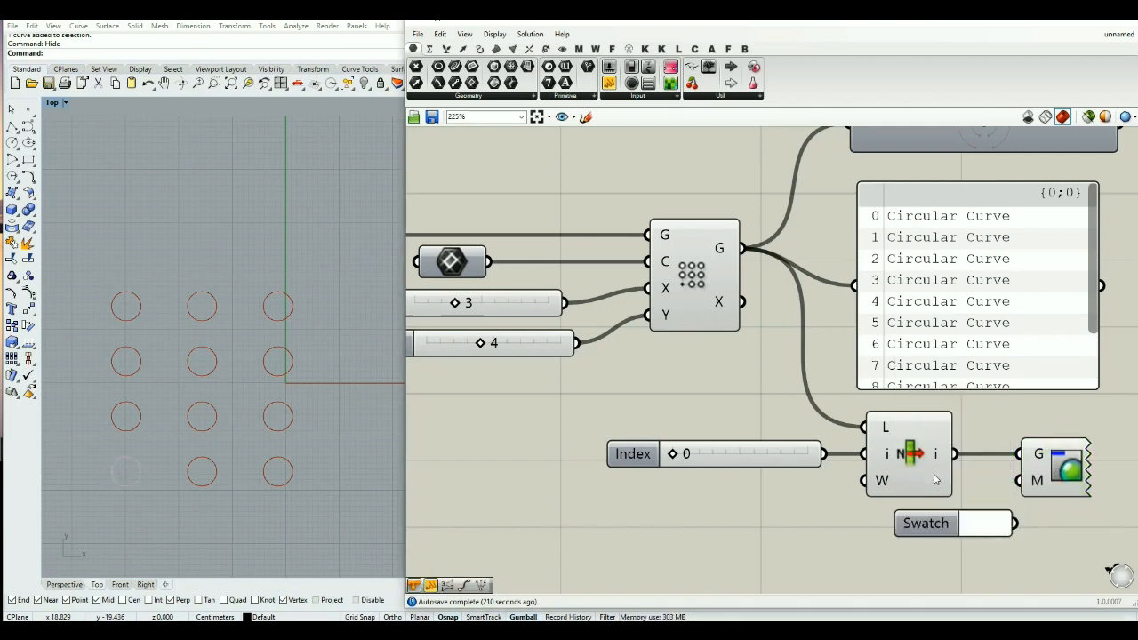
left_click_drag(986, 521, 949, 519)
left_click(961, 530)
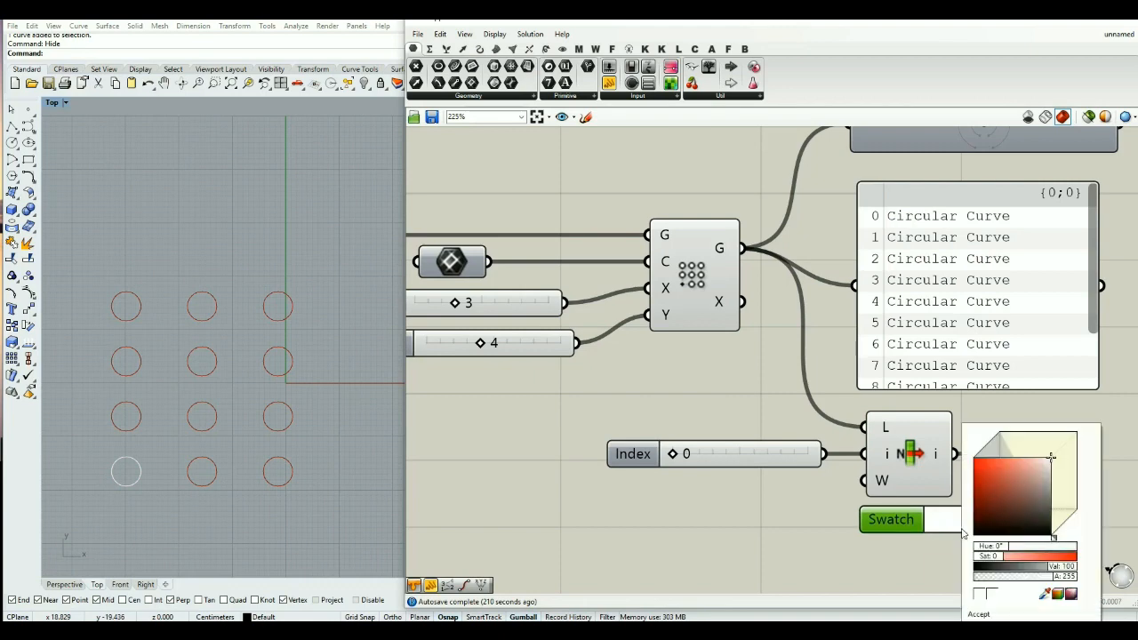
left_click(1027, 522)
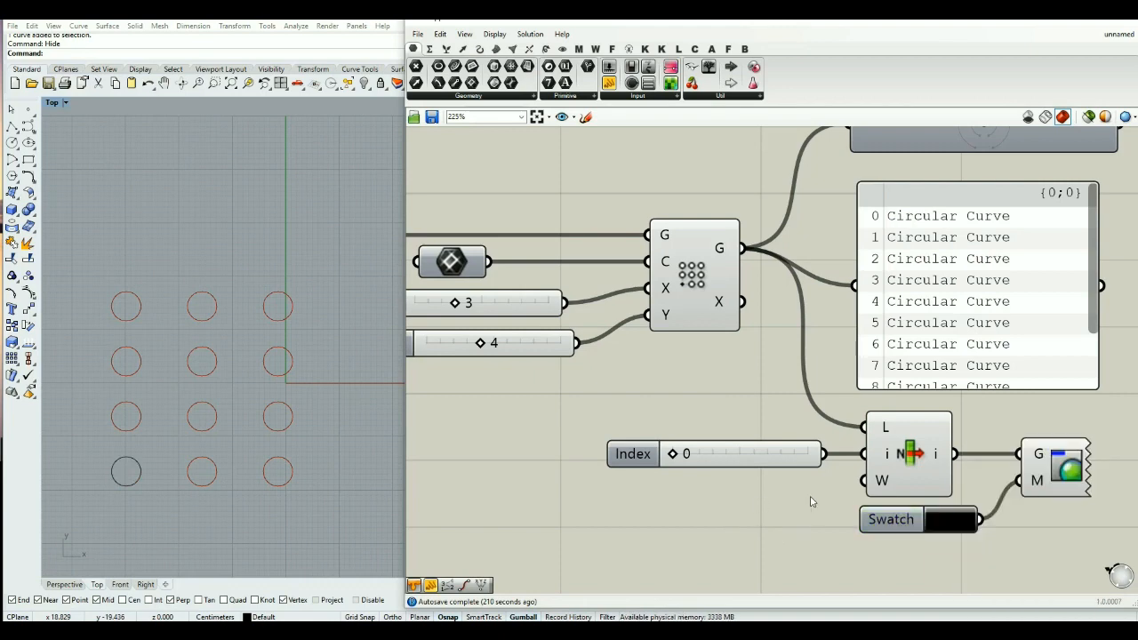
Step: Enlarge the circles in the Rhino Top viewport, narrow the Grasshopper window, and check which circle the Custom Preview colours
scroll(252, 394, "up", 3)
left_click_drag(403, 374, 442, 368)
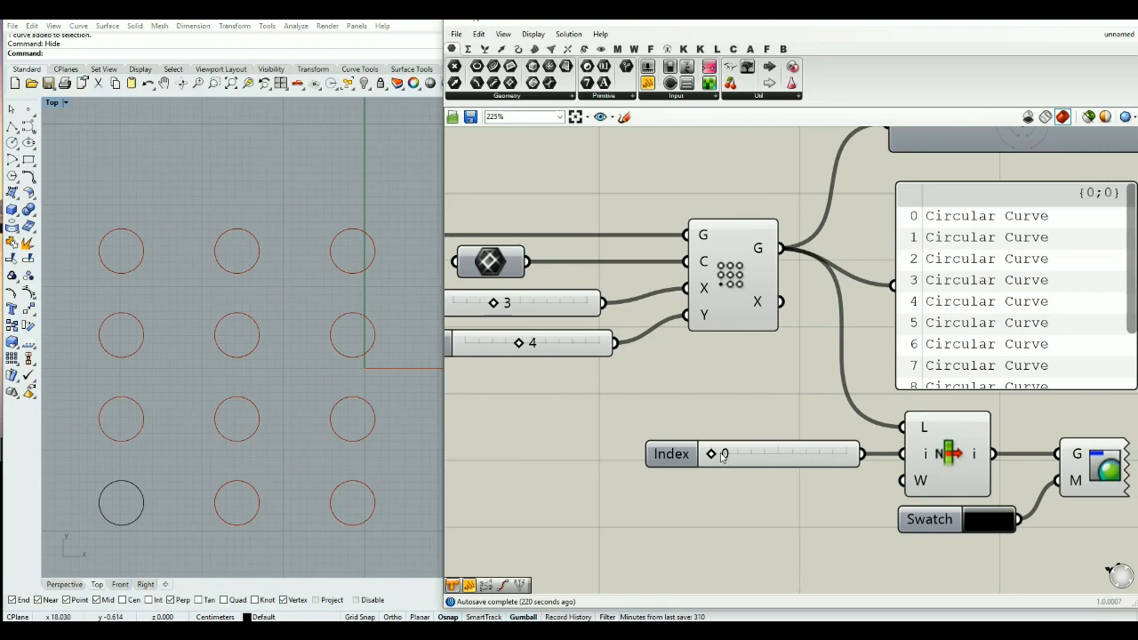
scroll(716, 456, "down", 2)
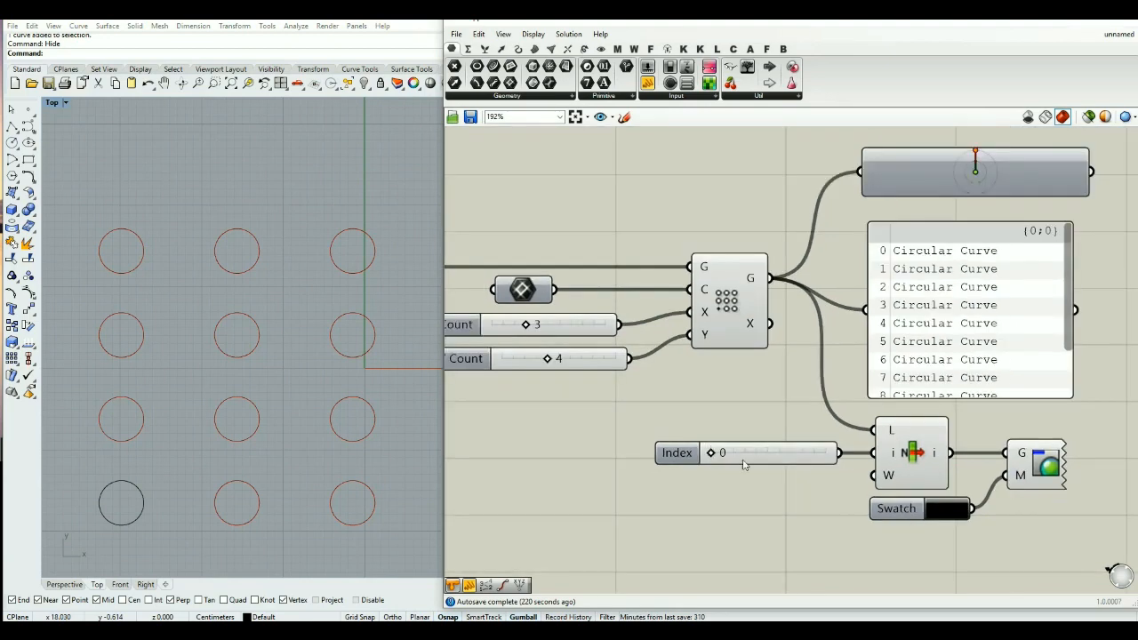
left_click(1030, 449)
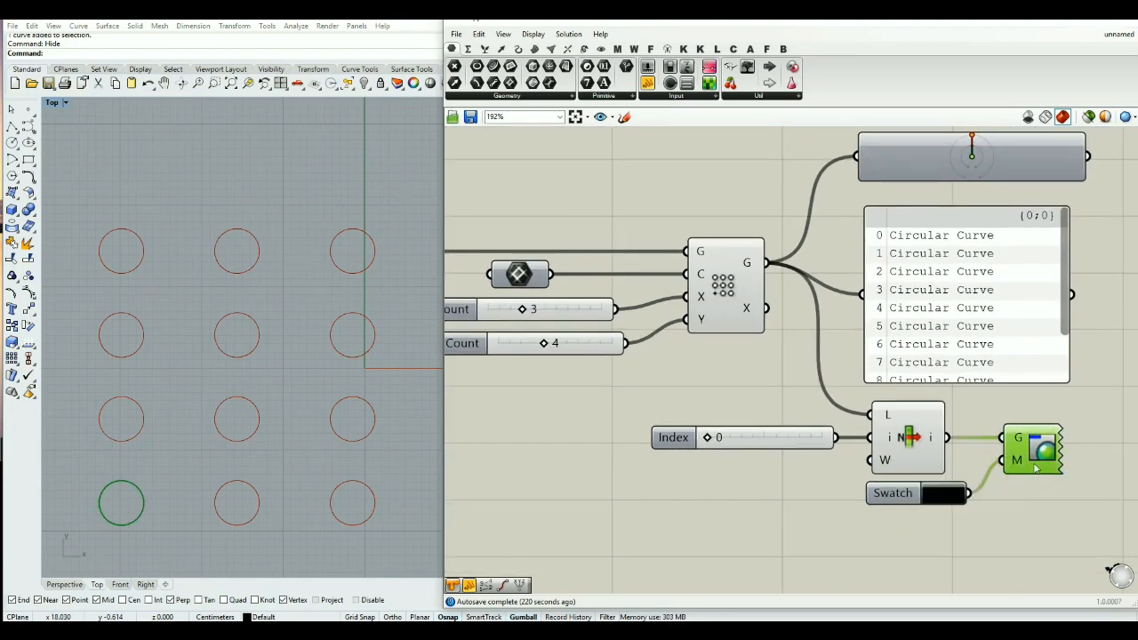
left_click(979, 537)
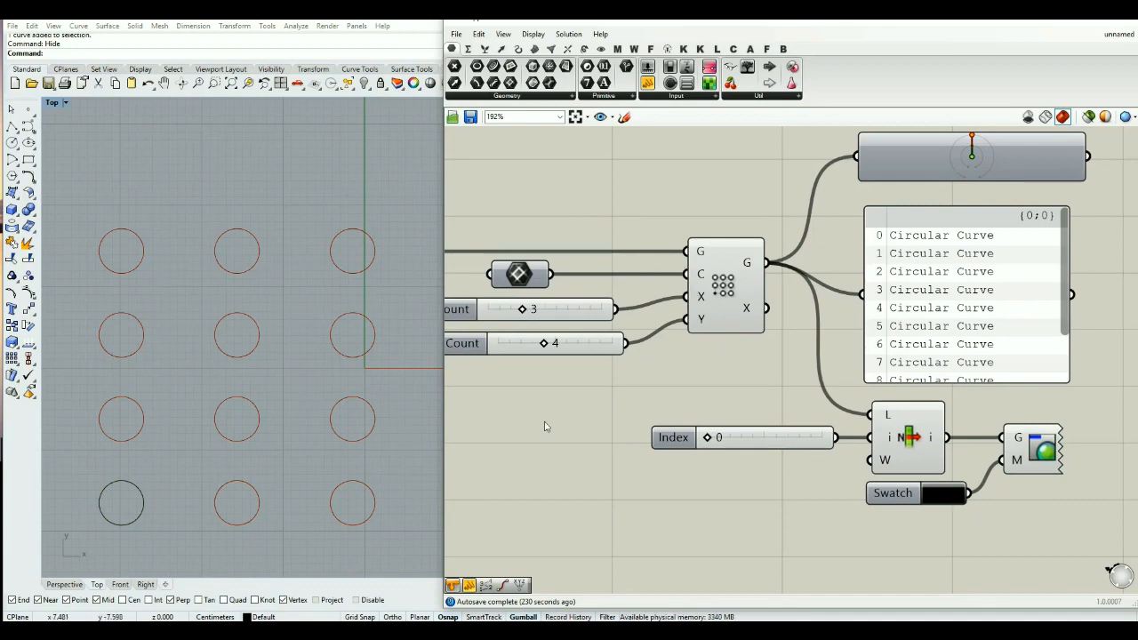
Step: Flatten the array's geometry output and move the panel closer beneath the Param Viewer
right_click_drag(781, 324, 768, 338)
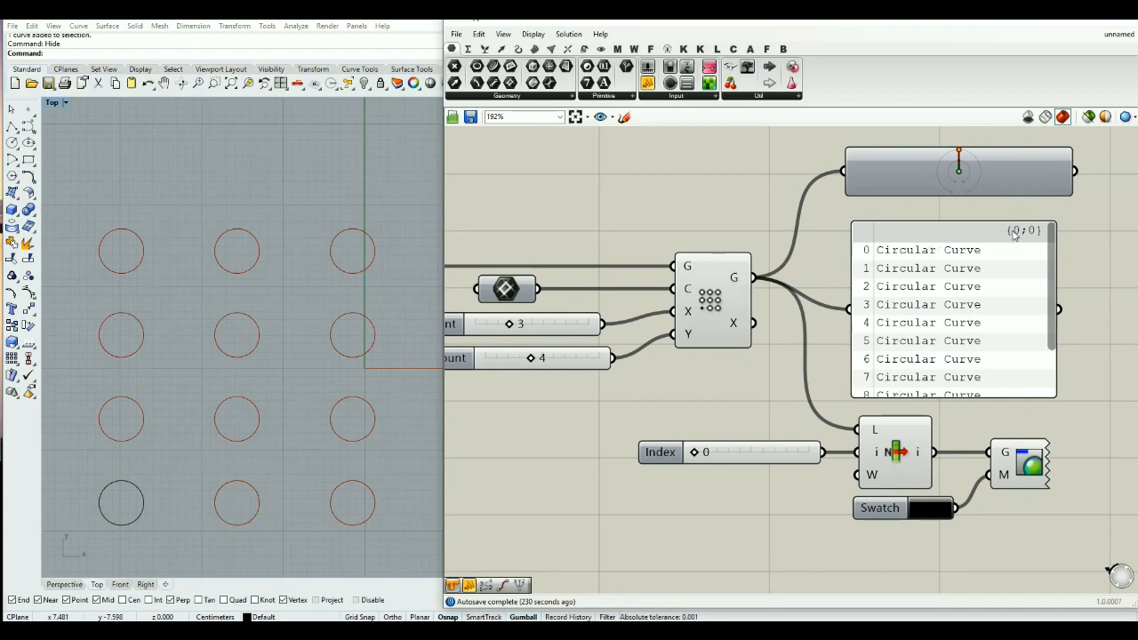
right_click(735, 283)
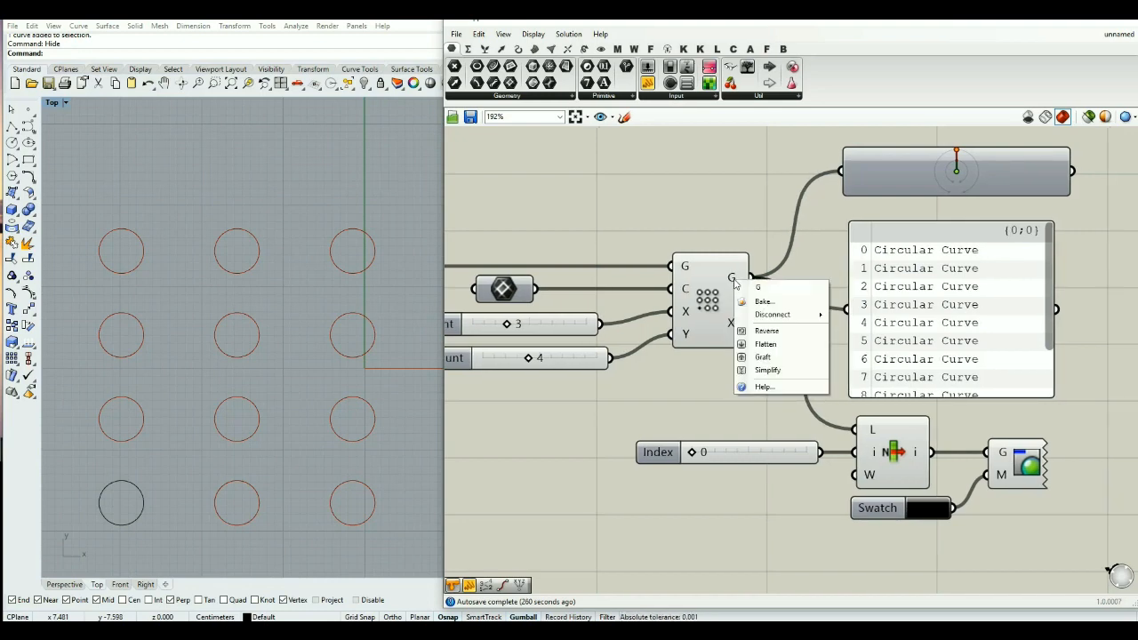
left_click(766, 344)
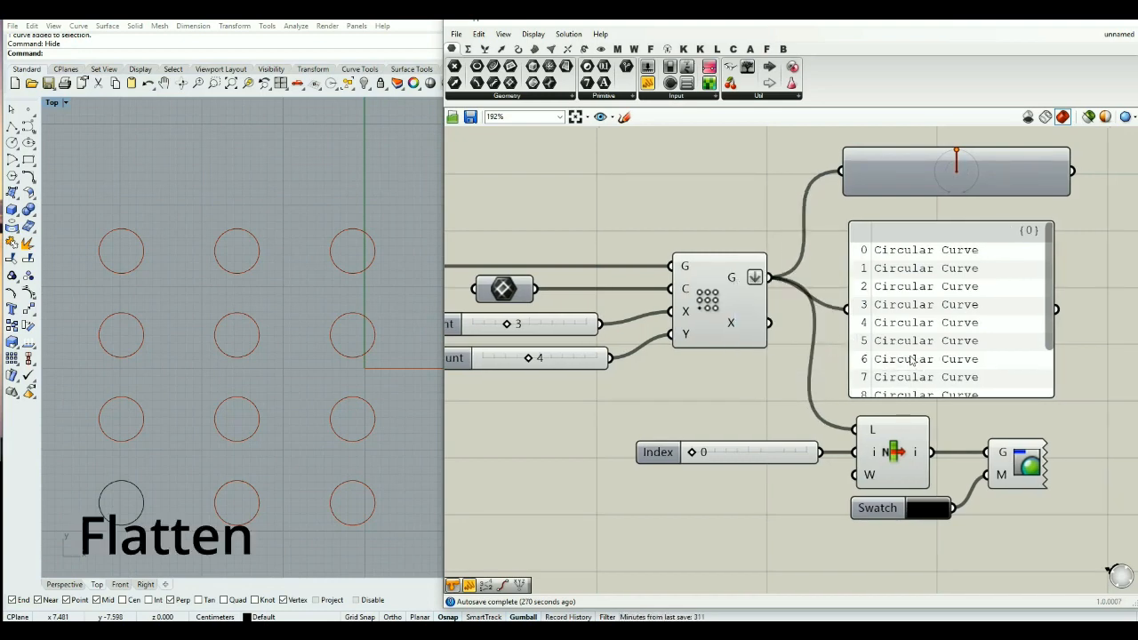
right_click_drag(899, 364, 867, 378)
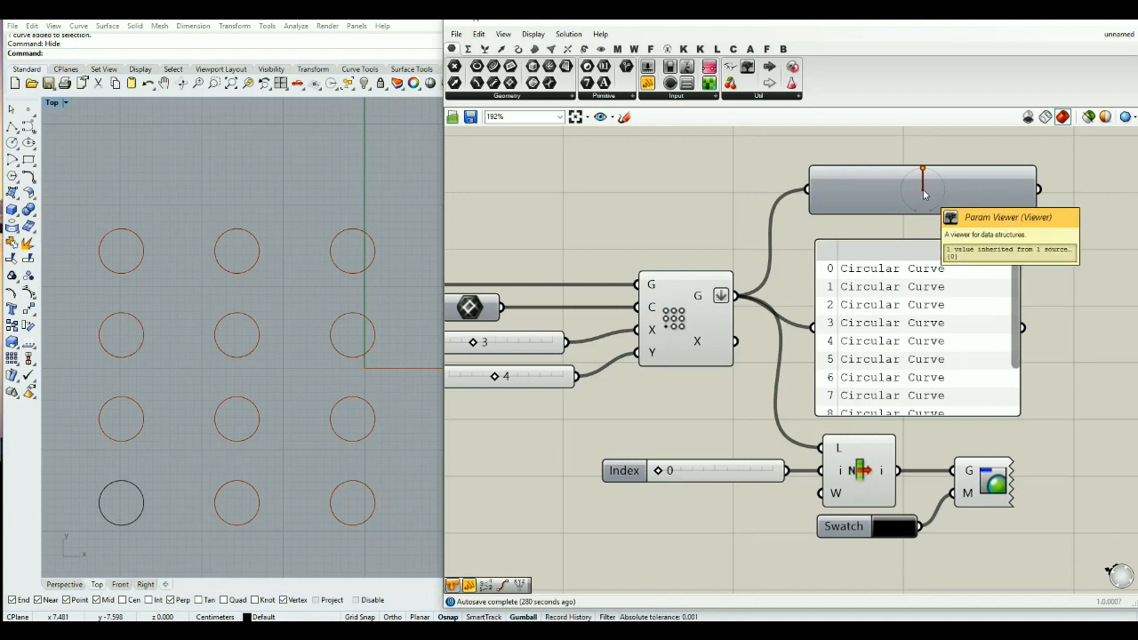
mouse_move(892, 264)
left_mouse_down()
mouse_move(885, 254)
mouse_move(876, 272)
left_mouse_up()
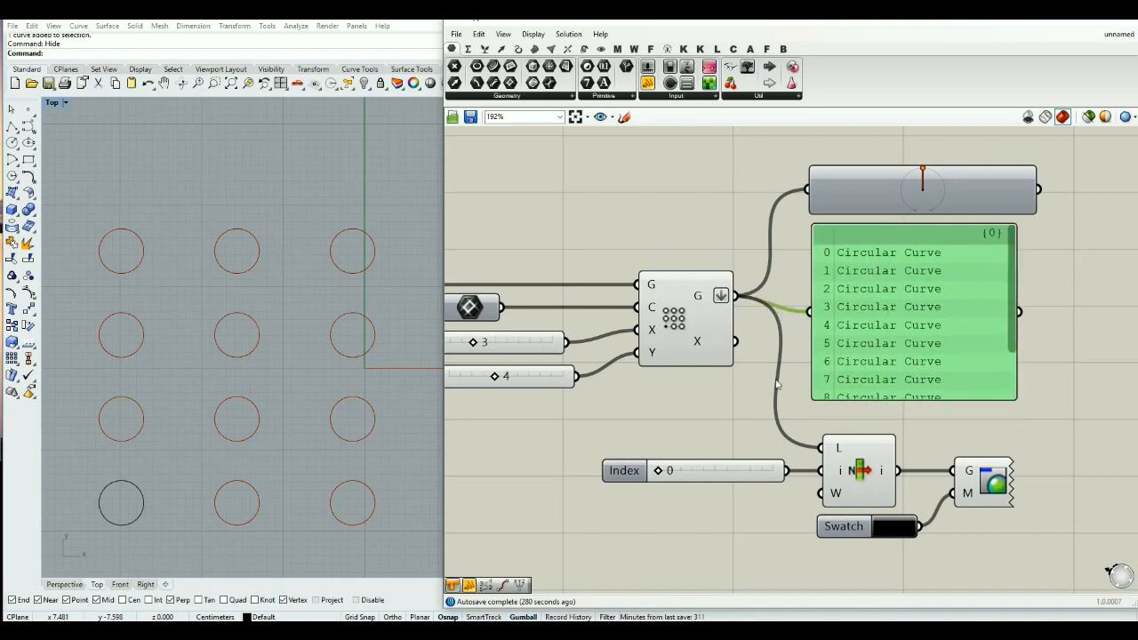
left_click(704, 412)
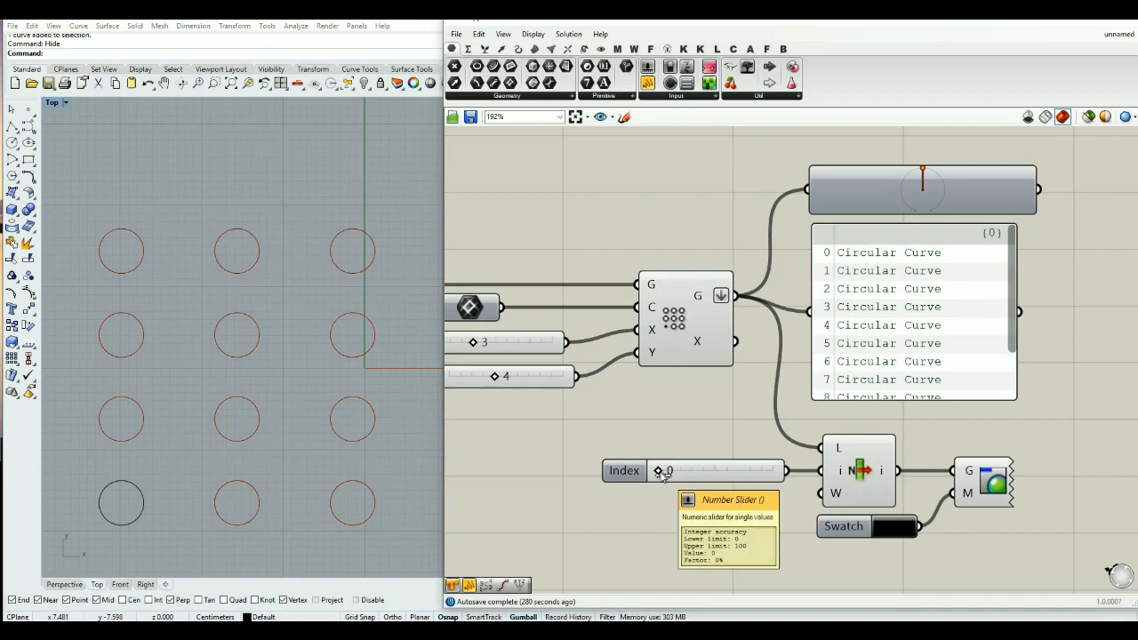
Step: Switch the array's geometry output from Flatten to Graft
mouse_move(659, 471)
left_mouse_down()
mouse_move(692, 475)
mouse_move(657, 473)
left_mouse_up()
right_click_drag(707, 299, 691, 302)
right_click(691, 302)
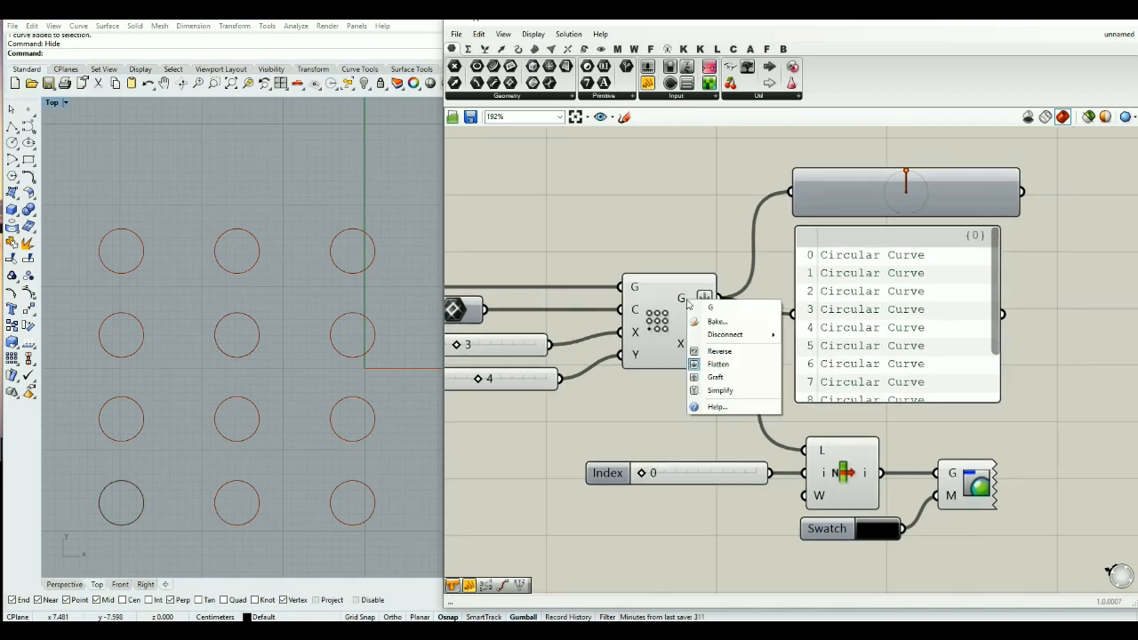
left_click(713, 377)
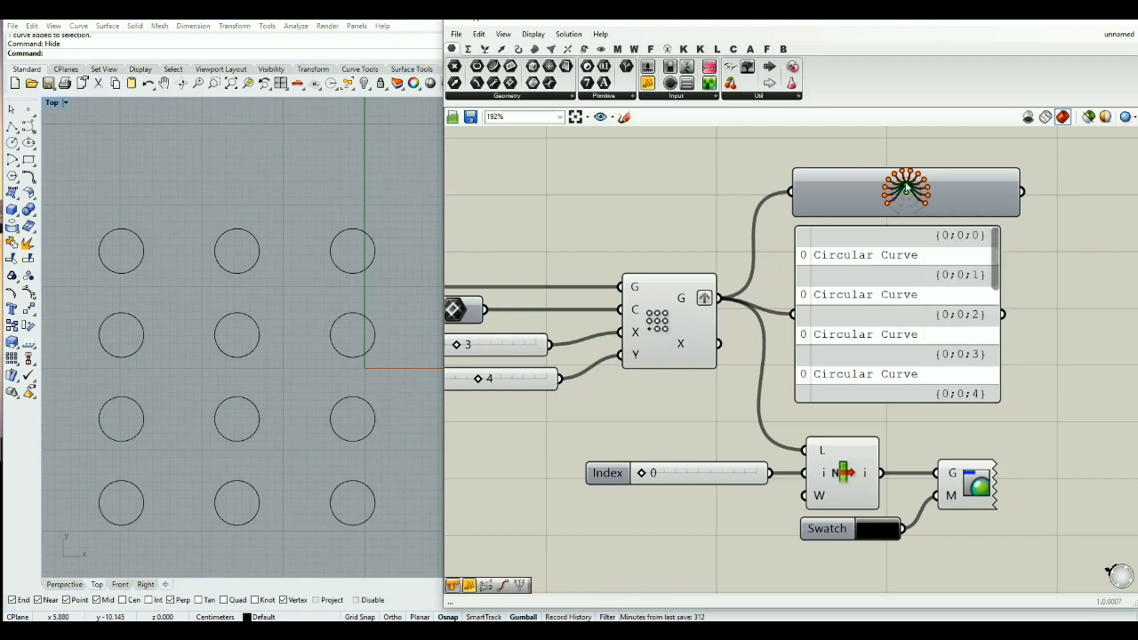
Step: Switch the array's geometry output back to Flatten and return it to Graft to compare the two data trees
right_click(689, 305)
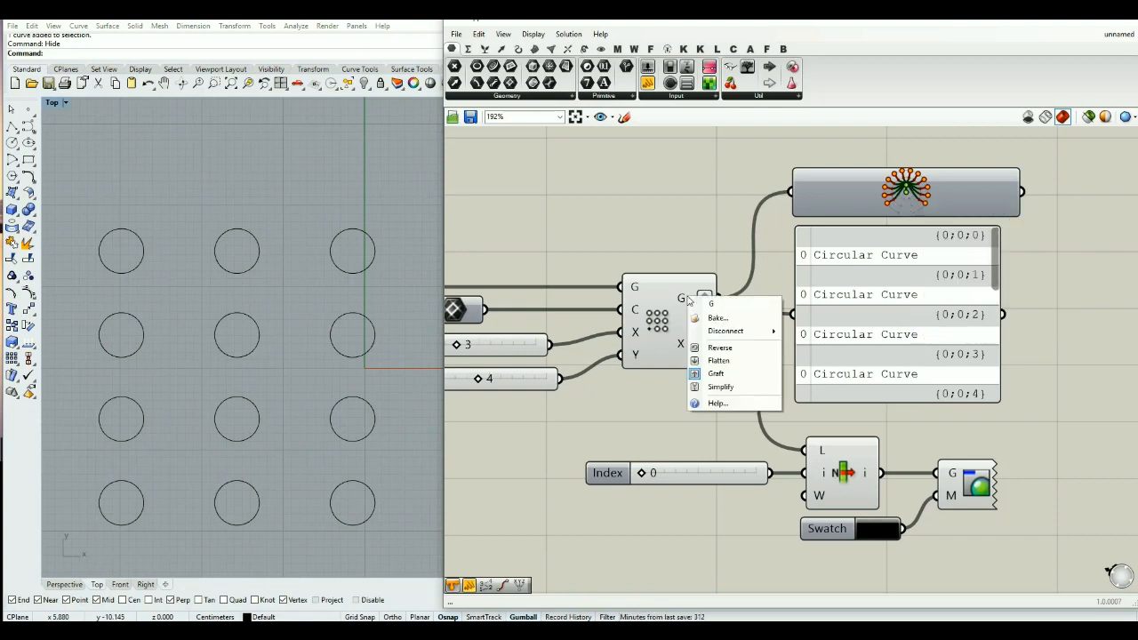
left_click(731, 365)
scroll(856, 186, "up", 1)
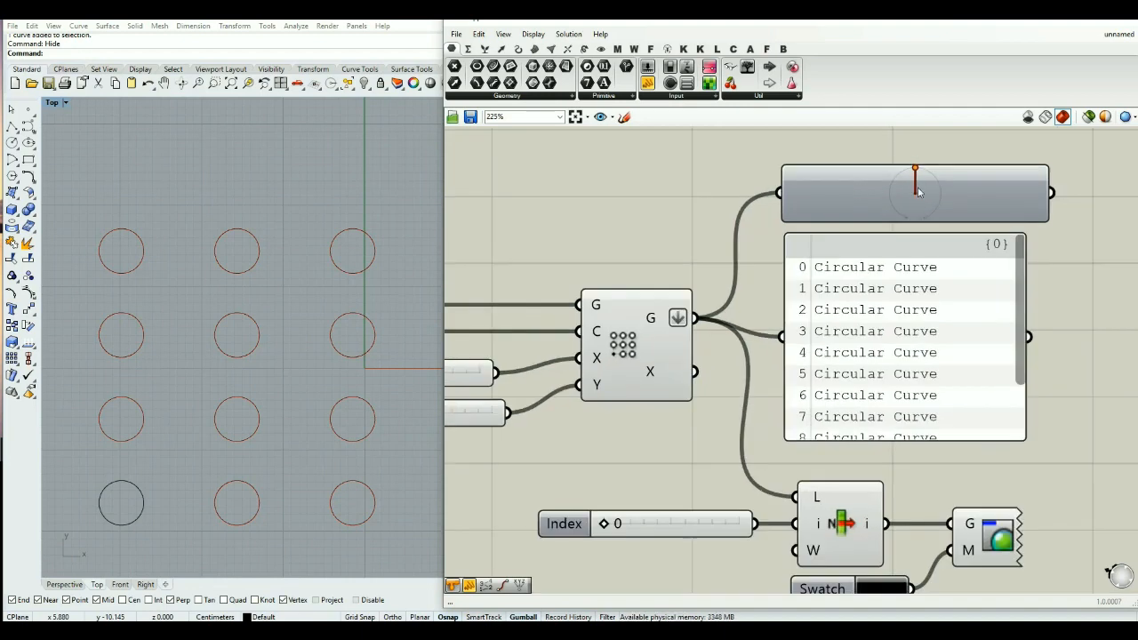
right_click(658, 328)
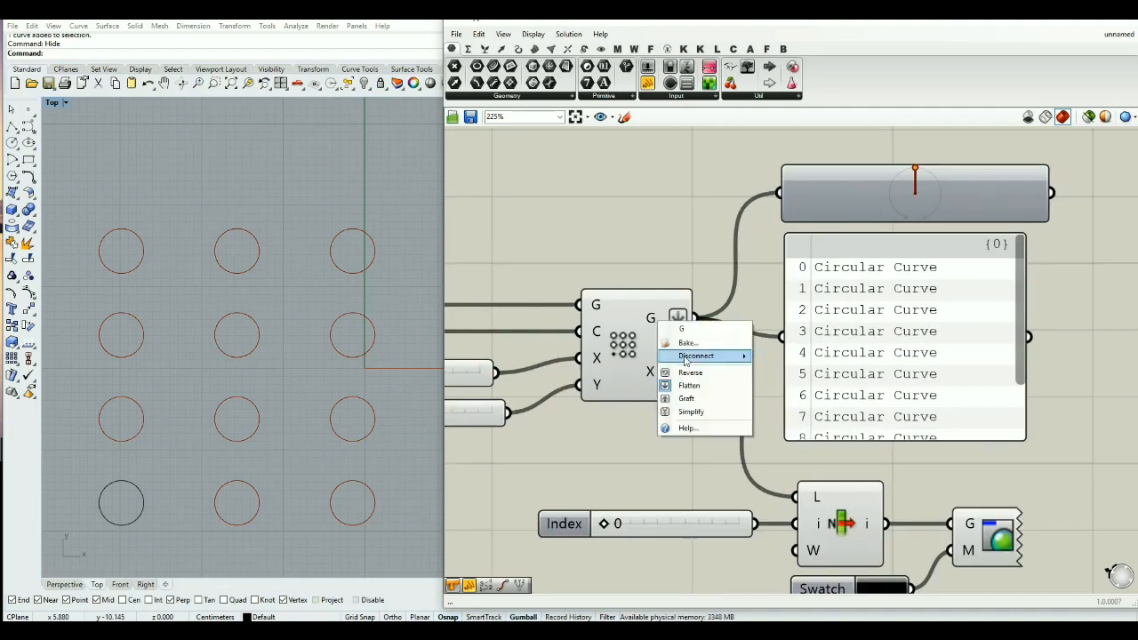
left_click(686, 398)
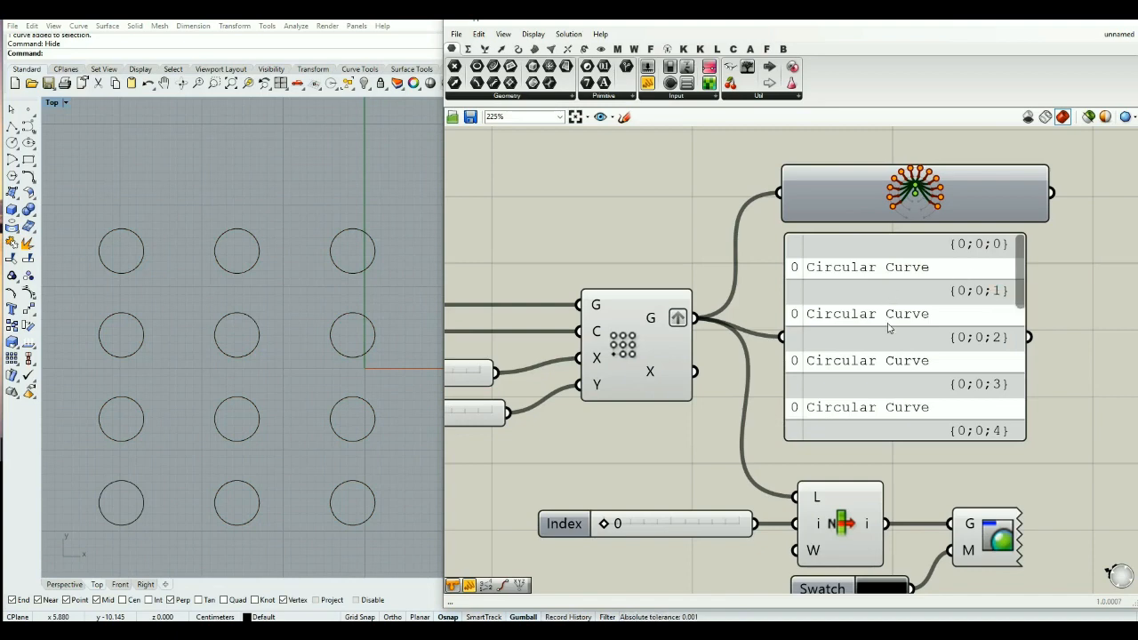
right_click_drag(772, 461, 793, 447)
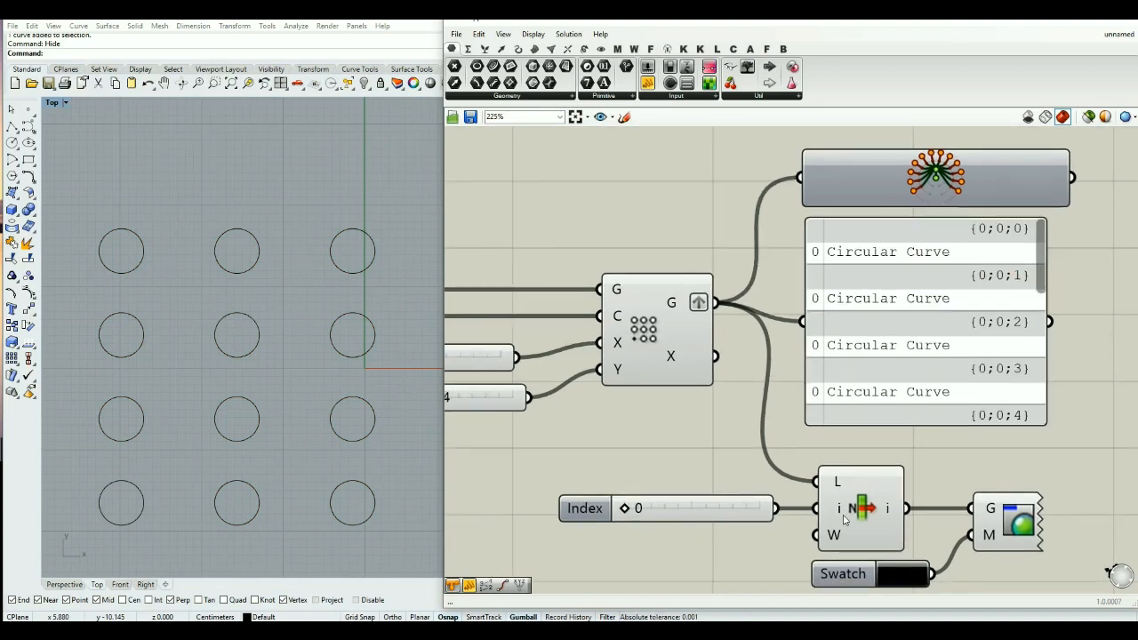
right_click_drag(772, 505, 781, 476)
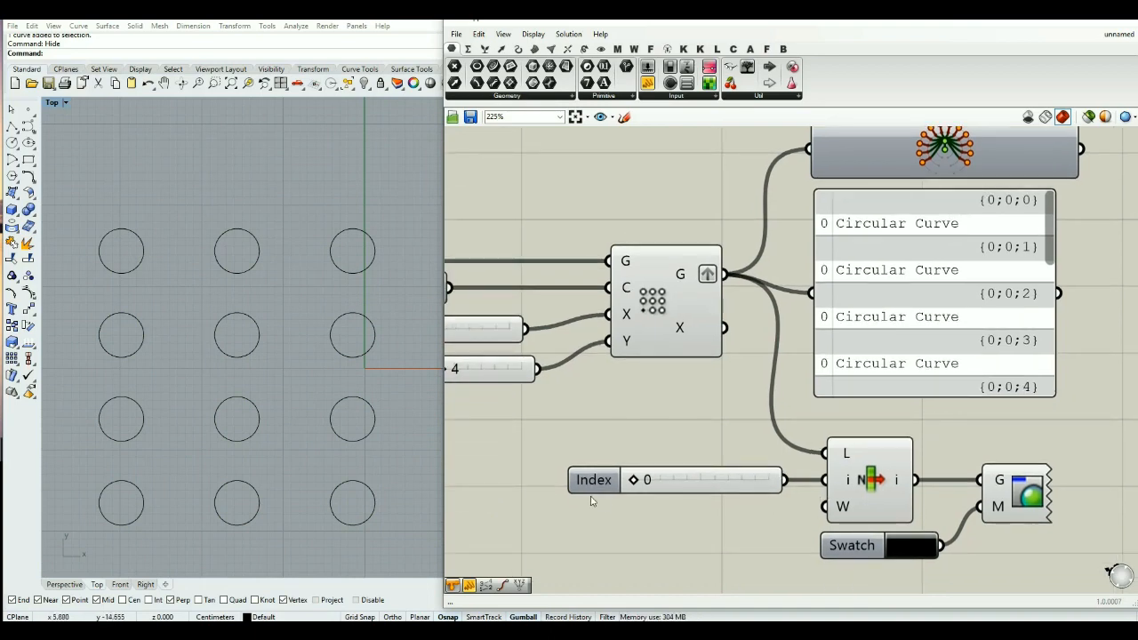
mouse_move(630, 481)
left_mouse_down()
mouse_move(678, 481)
mouse_move(633, 481)
left_mouse_up()
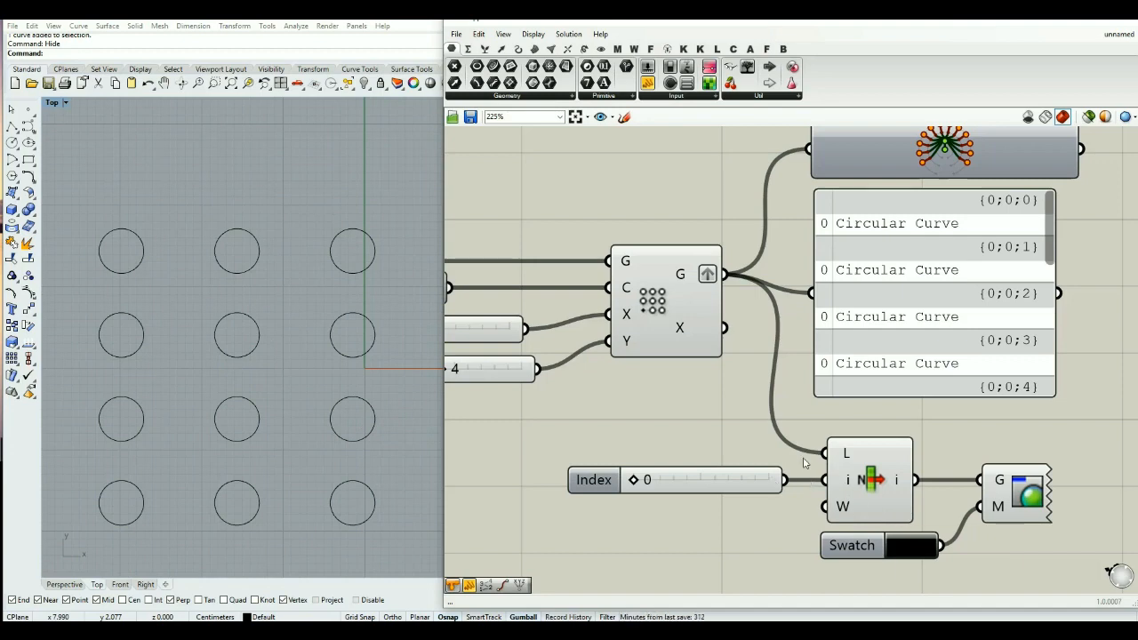
Step: Flatten the List Item's list input while the array's geometry output stays grafted
right_click(838, 455)
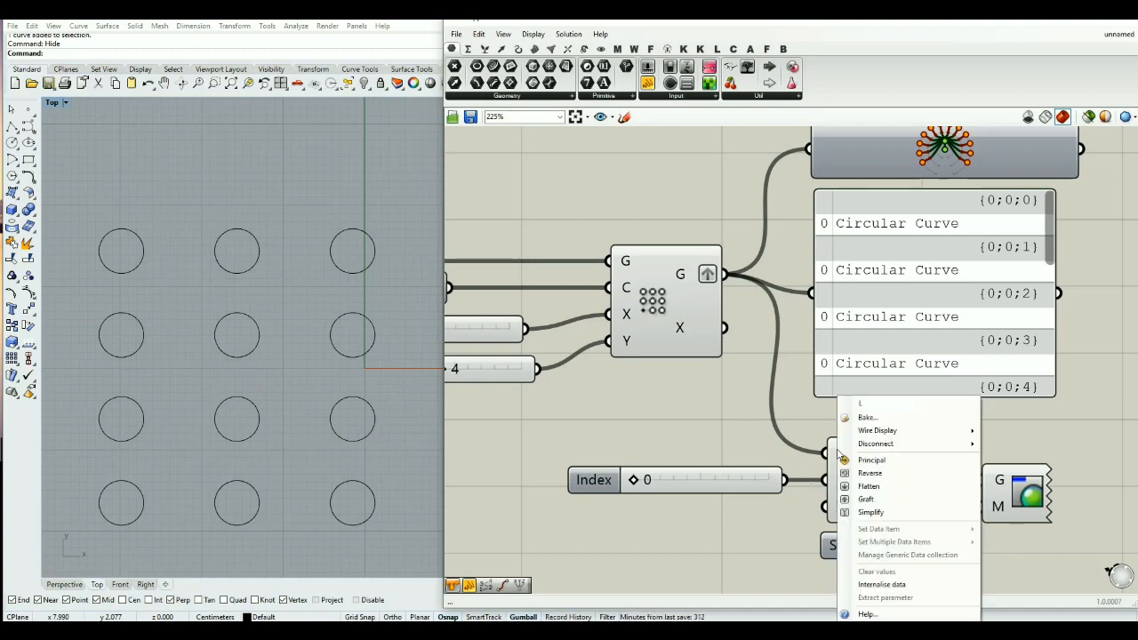
left_click(868, 487)
left_click_drag(843, 480, 851, 481)
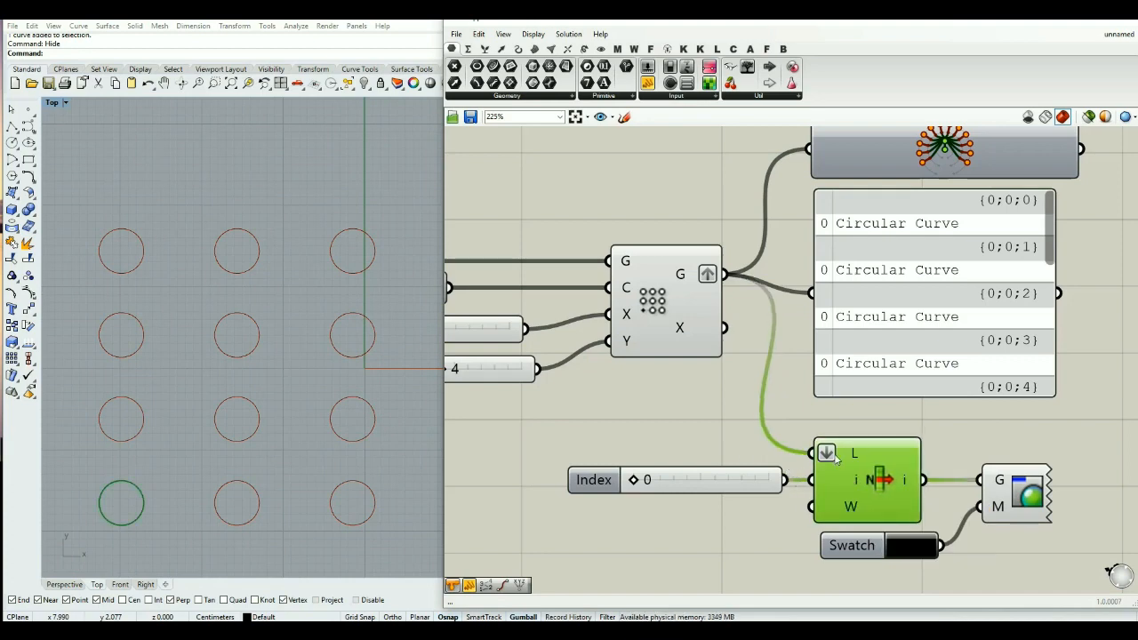
Step: Turn off Flatten on the List Item's list input
right_click(843, 456)
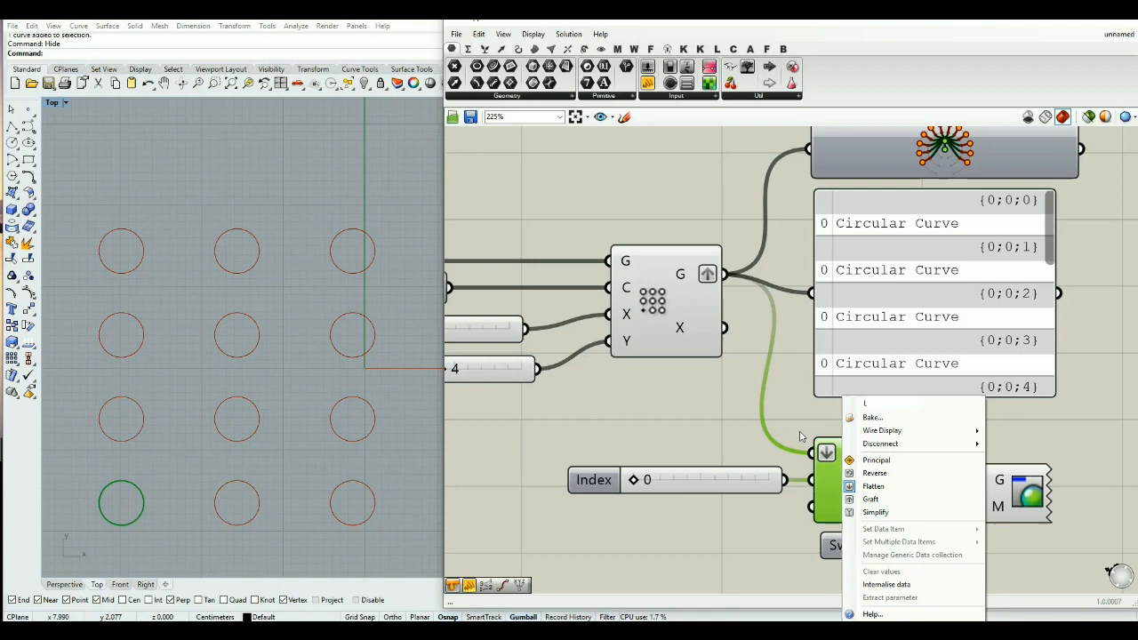
left_click(774, 398)
right_click_drag(776, 396, 764, 434)
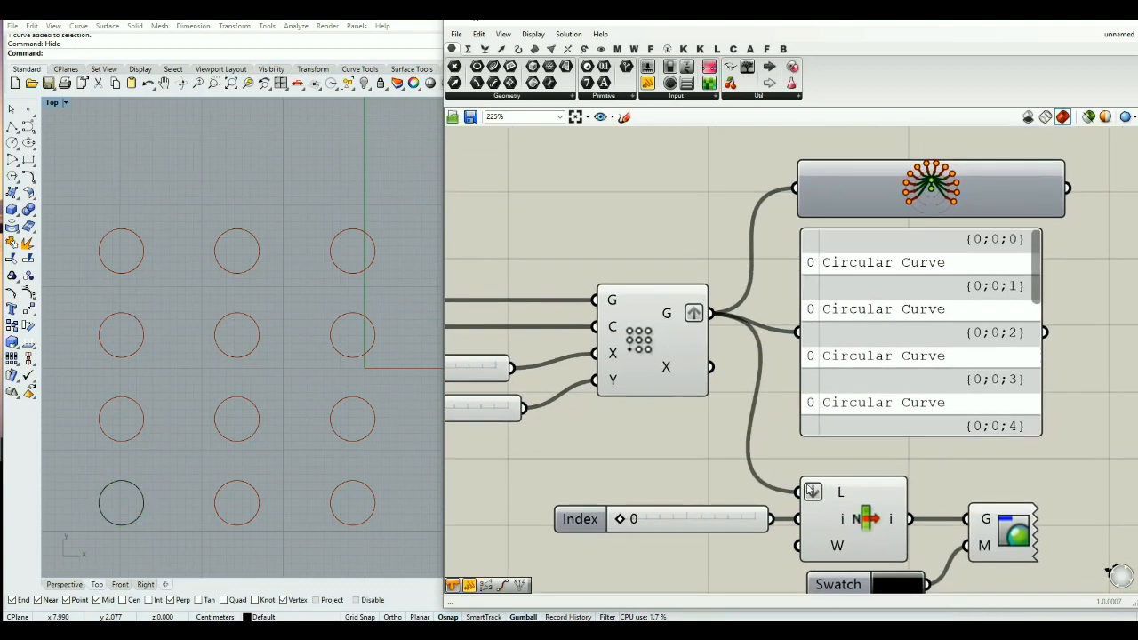
right_click(830, 495)
left_click(858, 485)
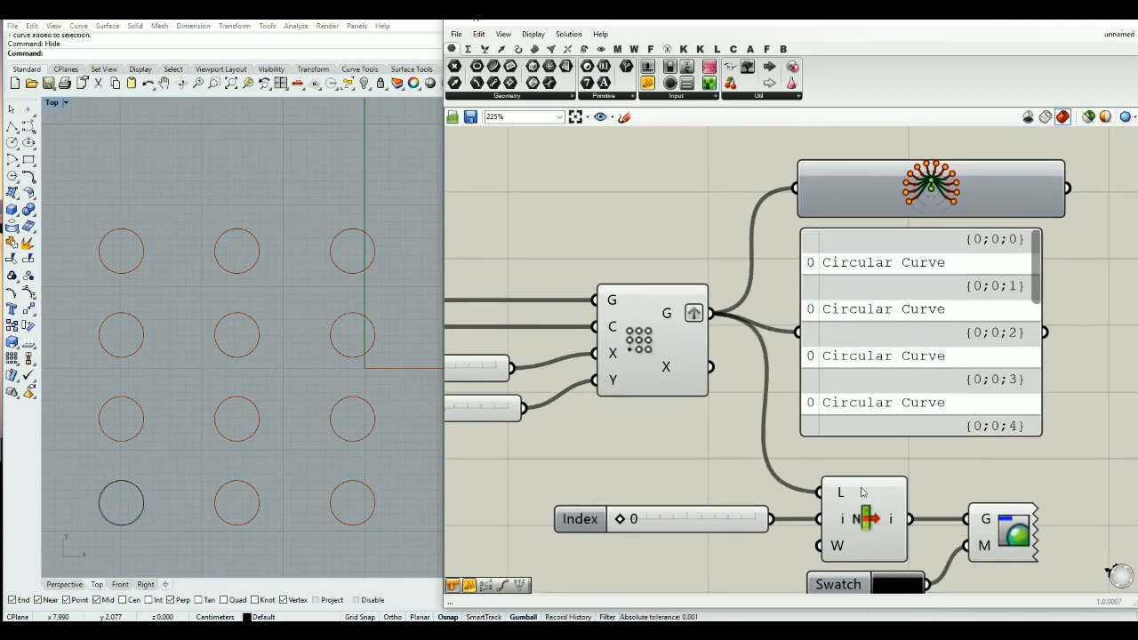
Step: Apply Simplify to the array's grafted geometry output
right_click_drag(718, 370, 730, 395)
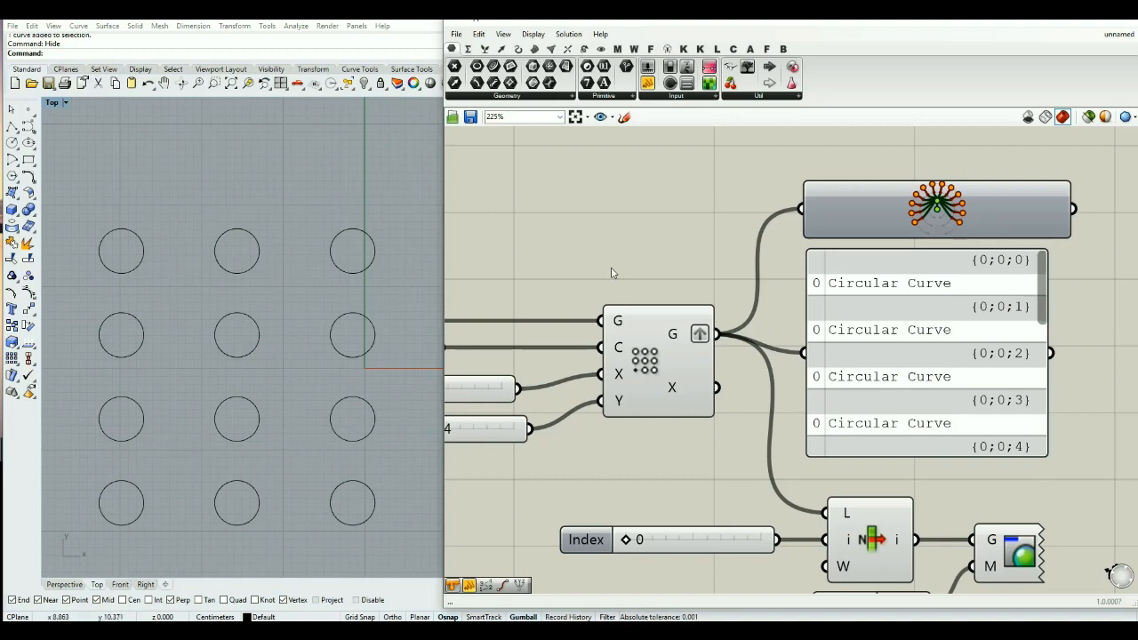
right_click(682, 347)
left_click(721, 420)
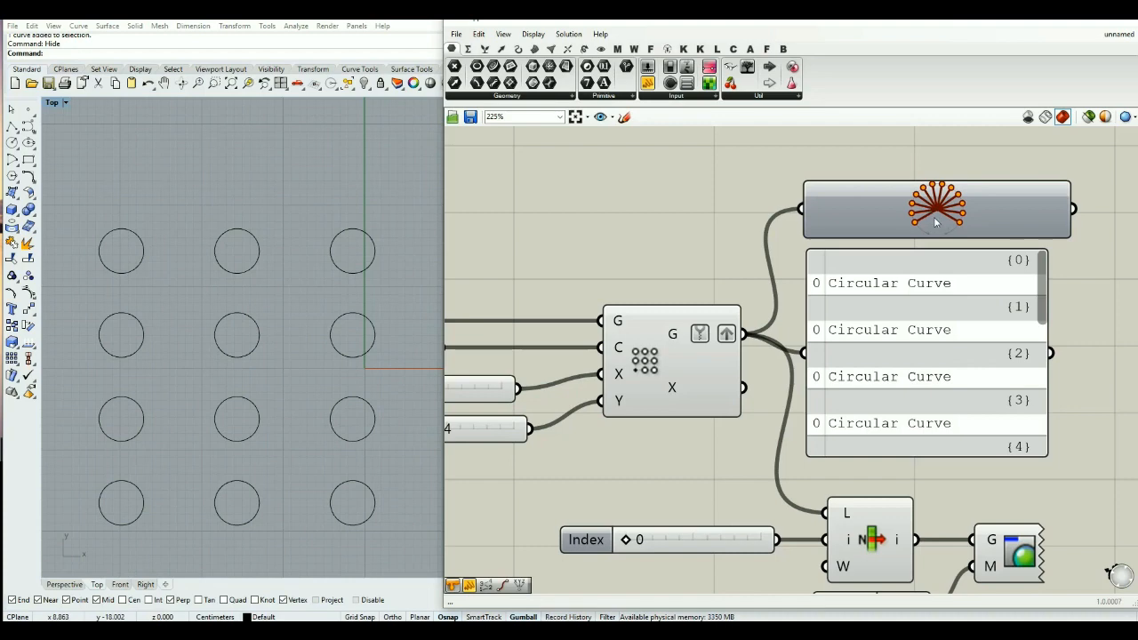
Step: Turn Simplify off and back on for the array's grafted geometry output to compare the two data trees
right_click(683, 342)
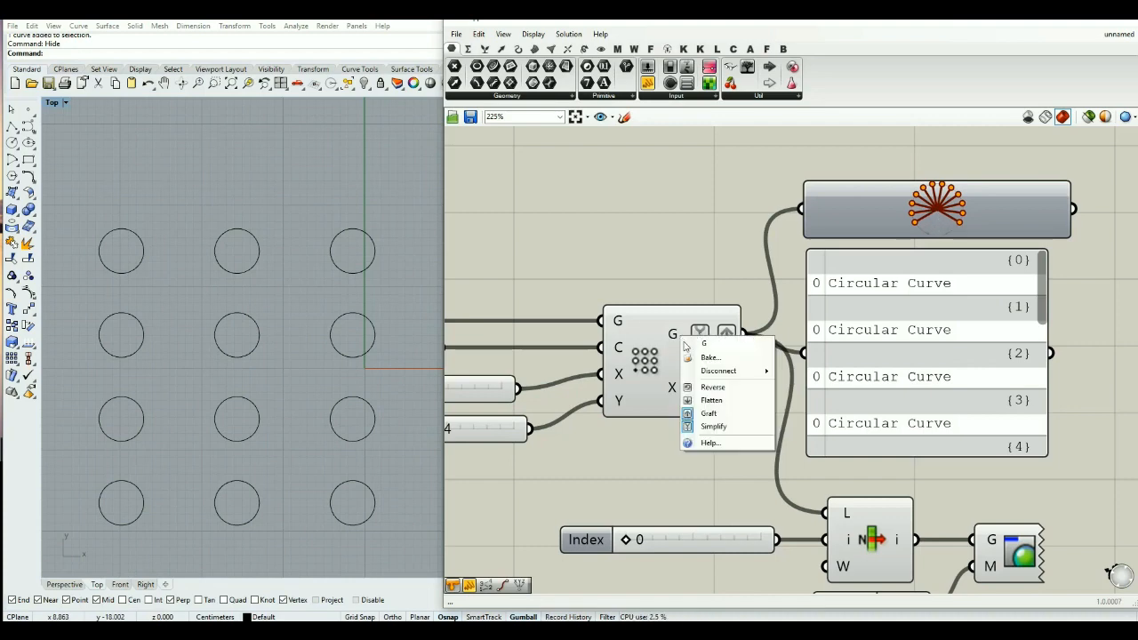
left_click(713, 427)
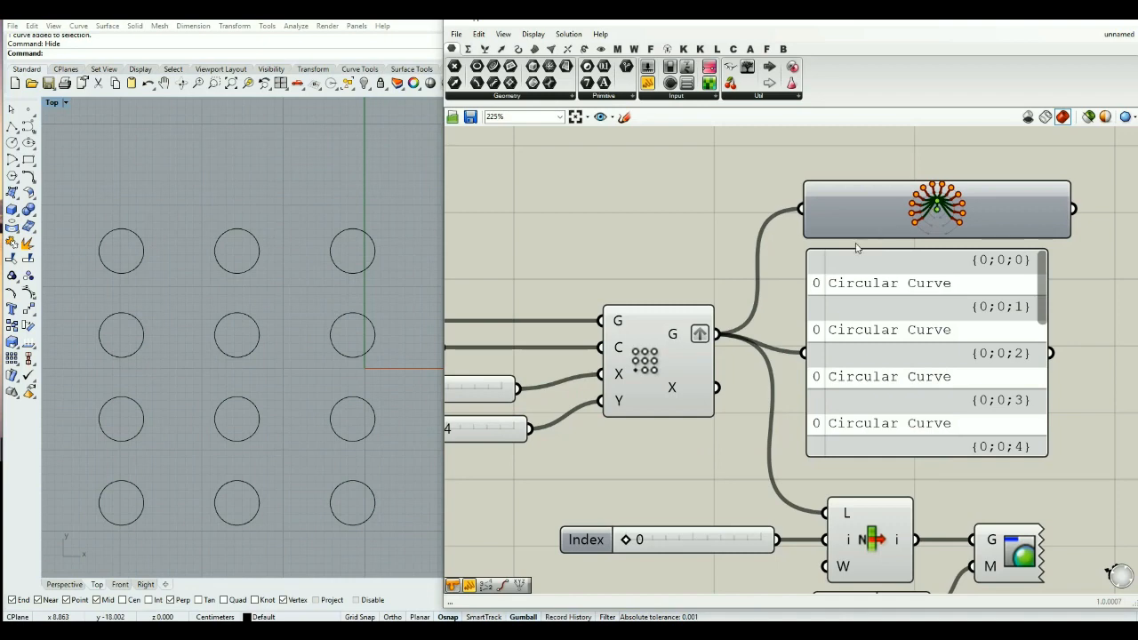
right_click(674, 348)
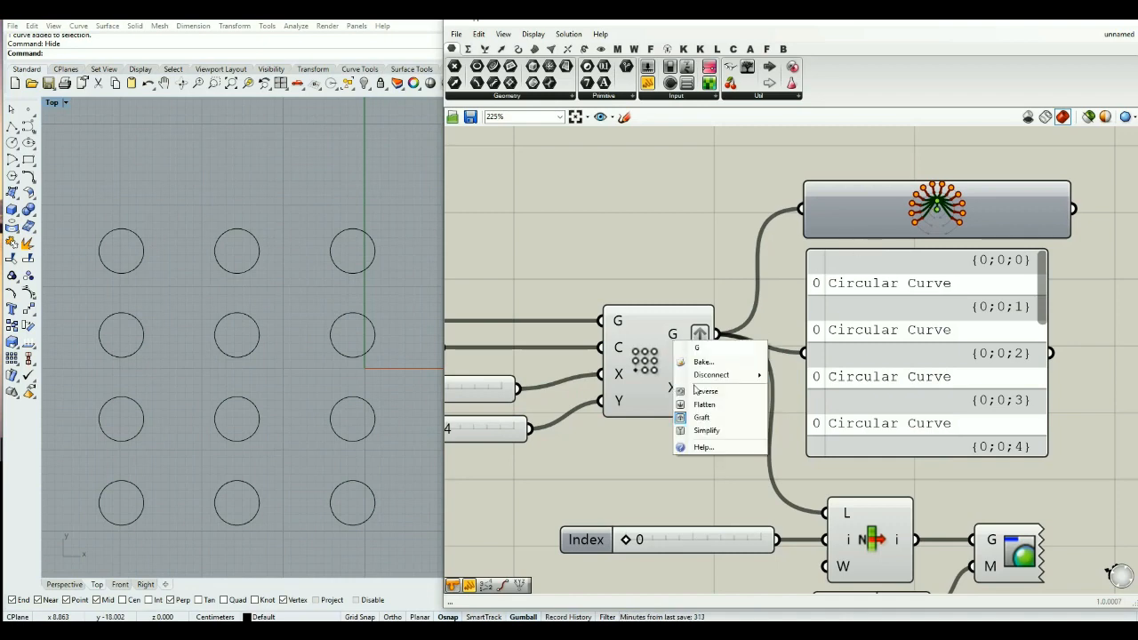
left_click(698, 435)
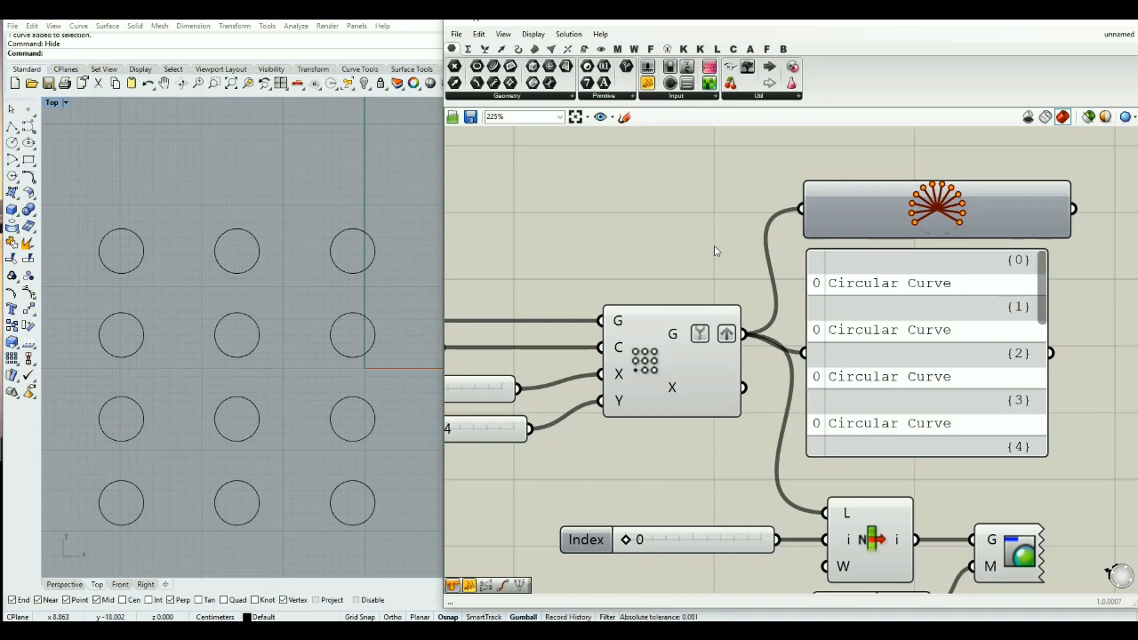
Step: Turn off the preview of all components in the existing circle array definition
scroll(715, 252, "down", 5)
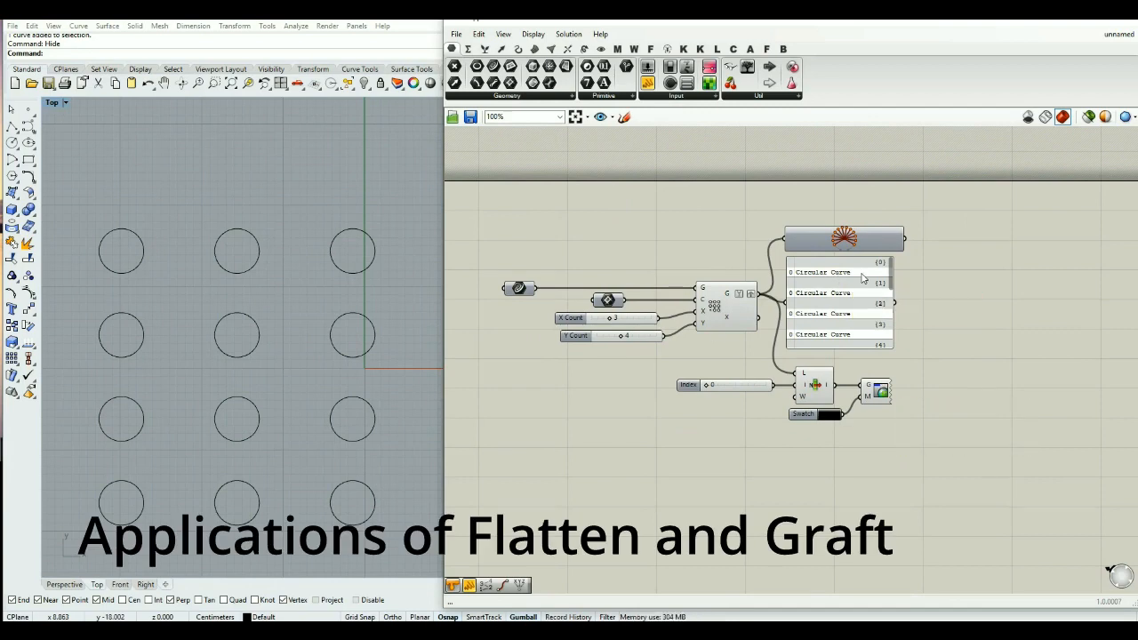
scroll(928, 385, "down", 3)
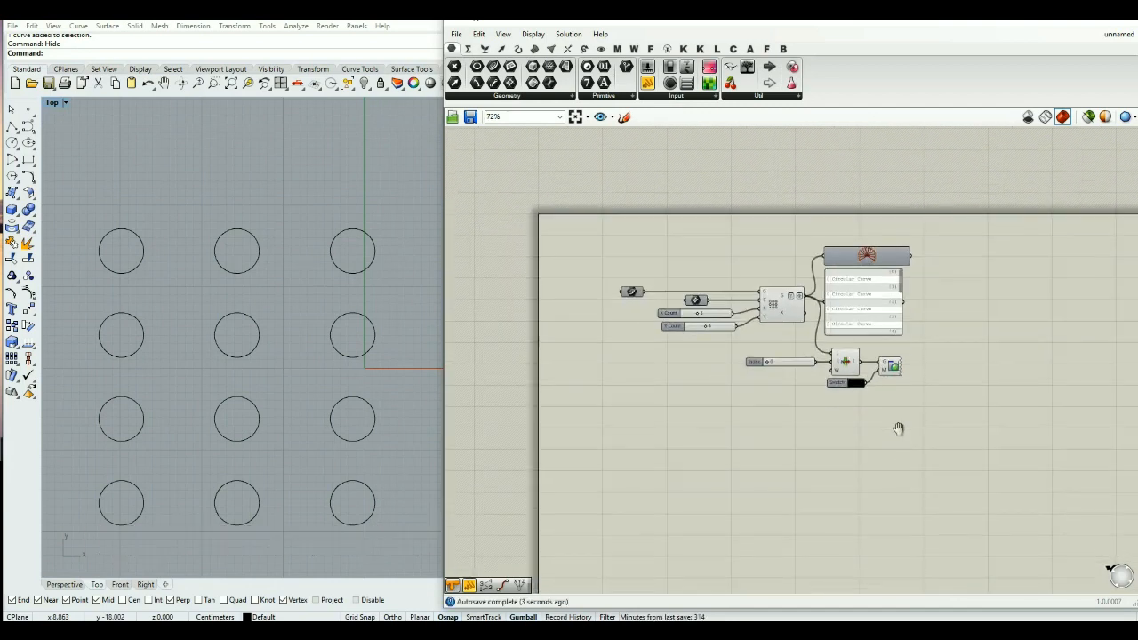
scroll(300, 204, "down", 5)
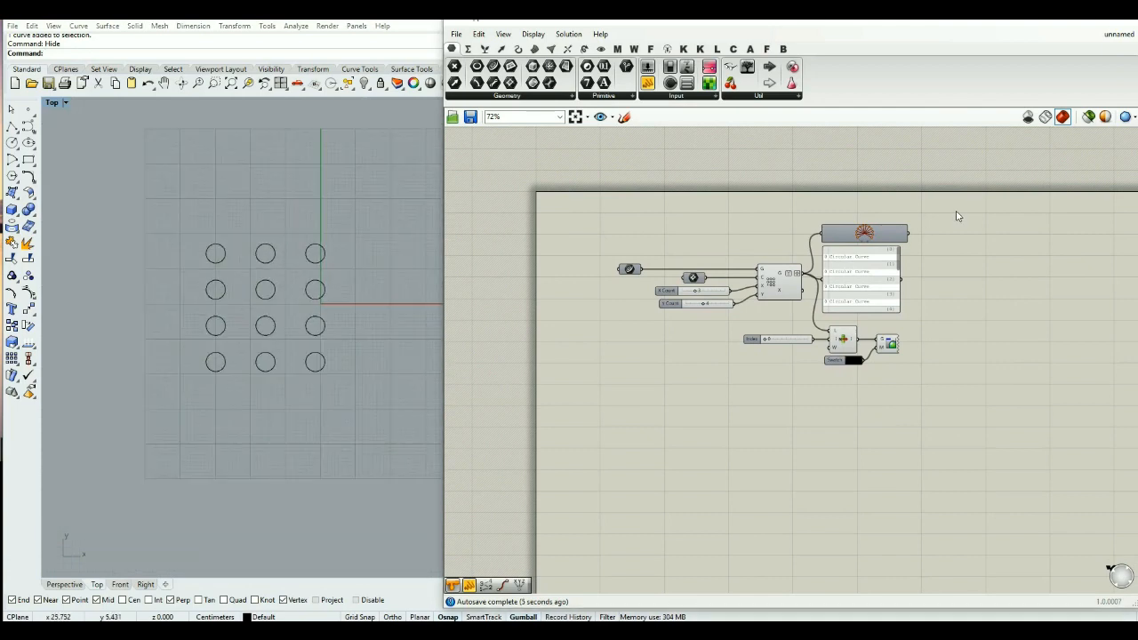
left_click_drag(958, 214, 562, 415)
middle_click(563, 414)
scroll(573, 390, "up", 1)
left_click(600, 372)
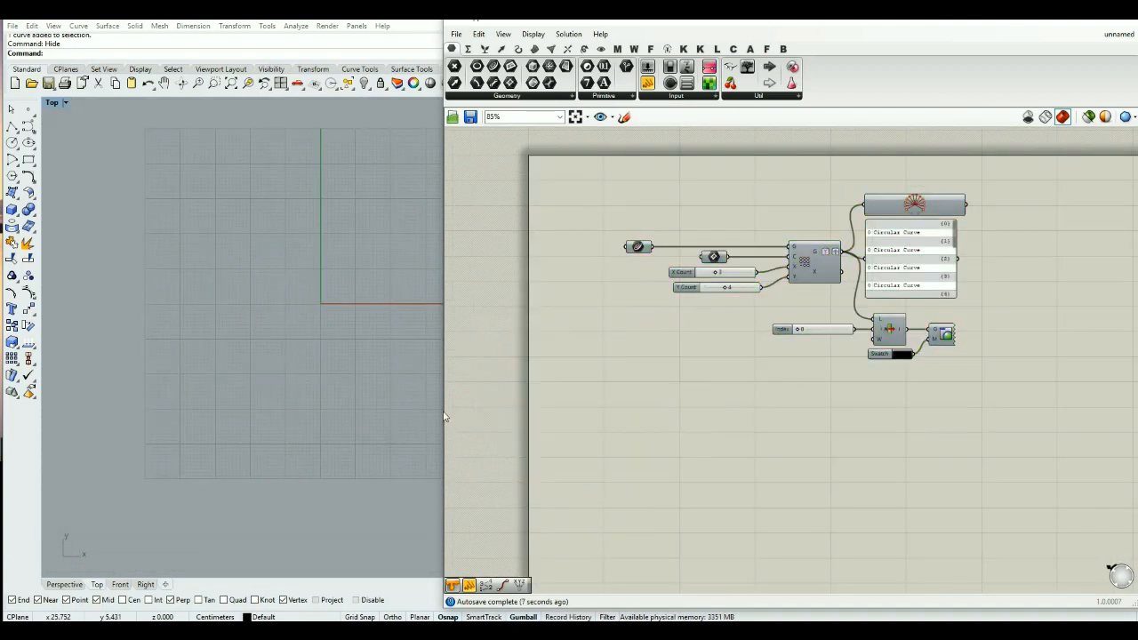
Step: Add a Construct Point component in the empty canvas area below the circle array definition
right_click_drag(263, 417, 224, 438)
right_click_drag(770, 516, 665, 423)
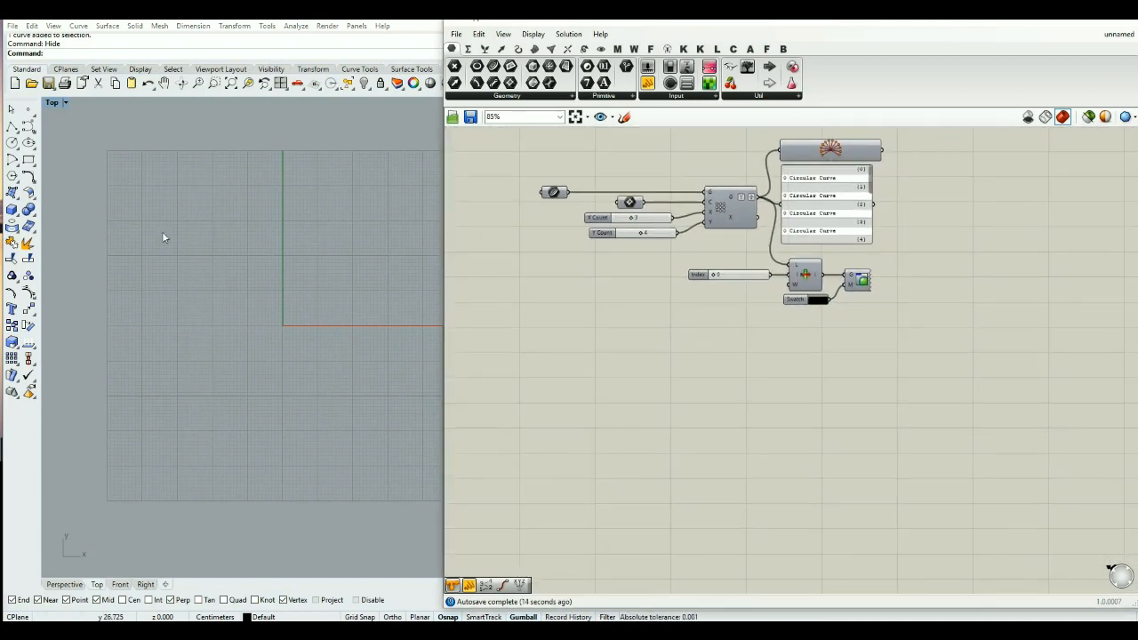
double_click(618, 383)
type("contr")
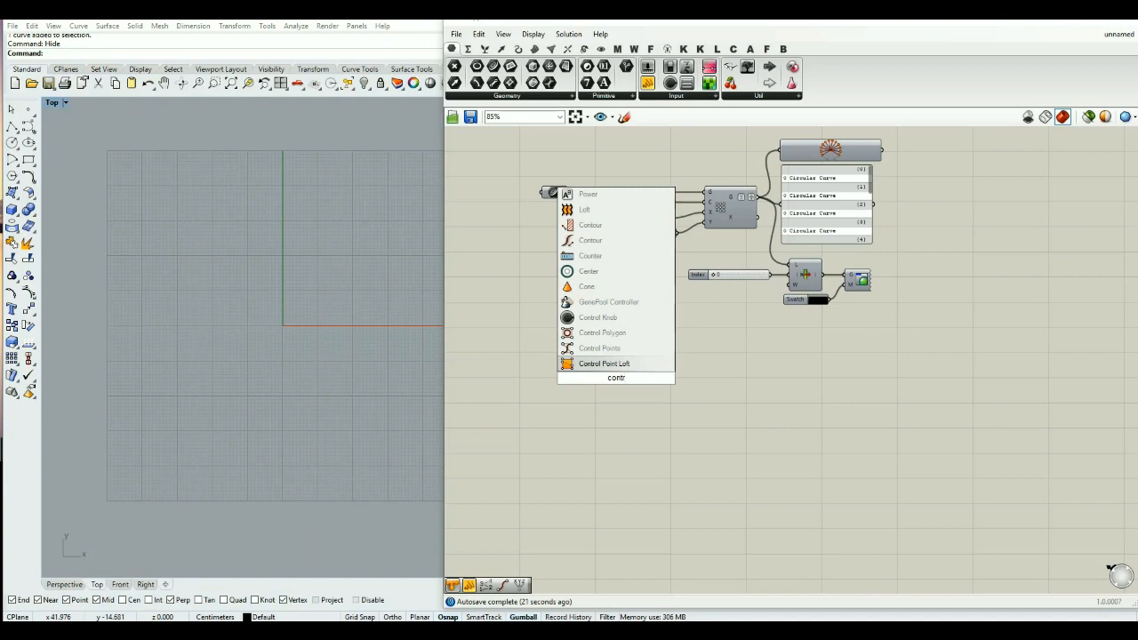
type("uct")
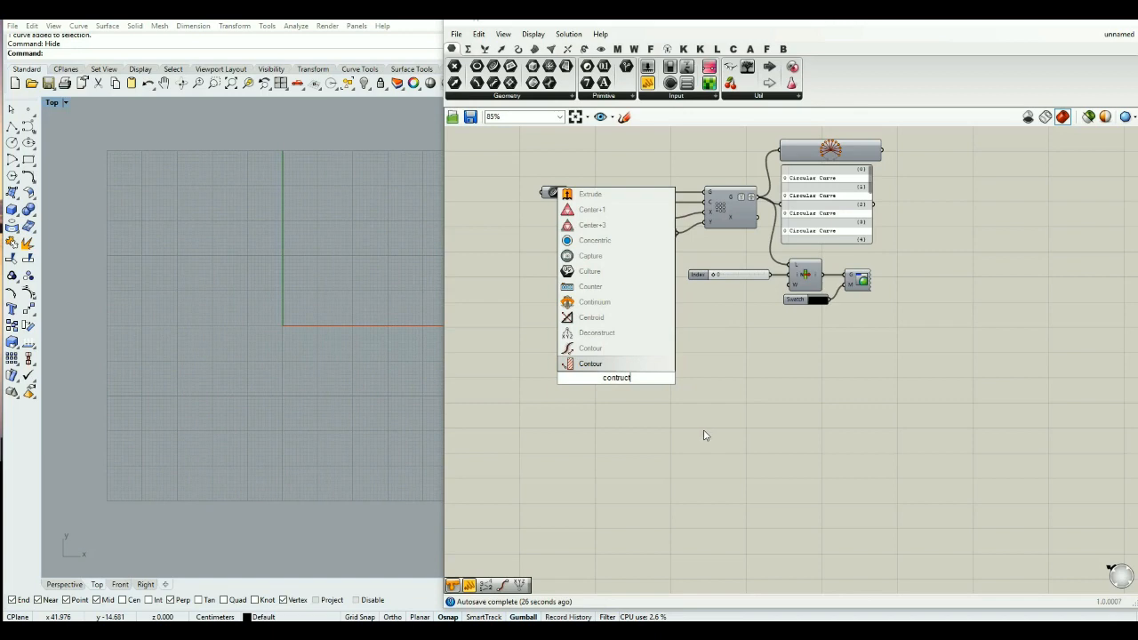
key("BackSpace")
key("BackSpace")
key("BackSpace")
key("BackSpace")
key("BackSpace")
type("pt")
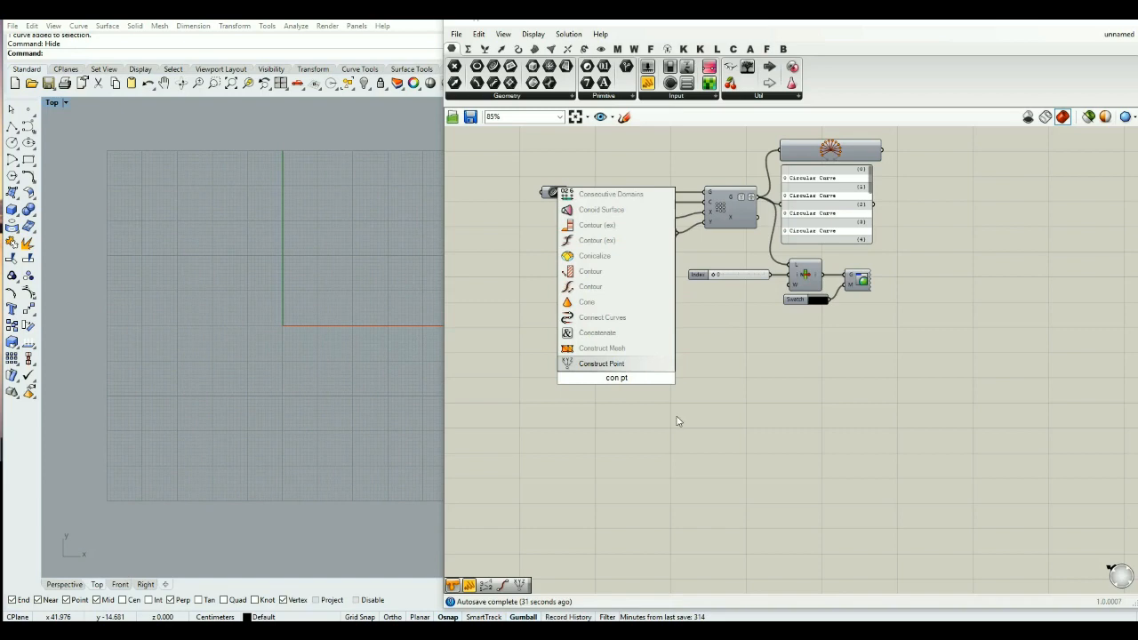
left_click(637, 365)
left_click_drag(619, 389, 646, 398)
left_click(604, 399)
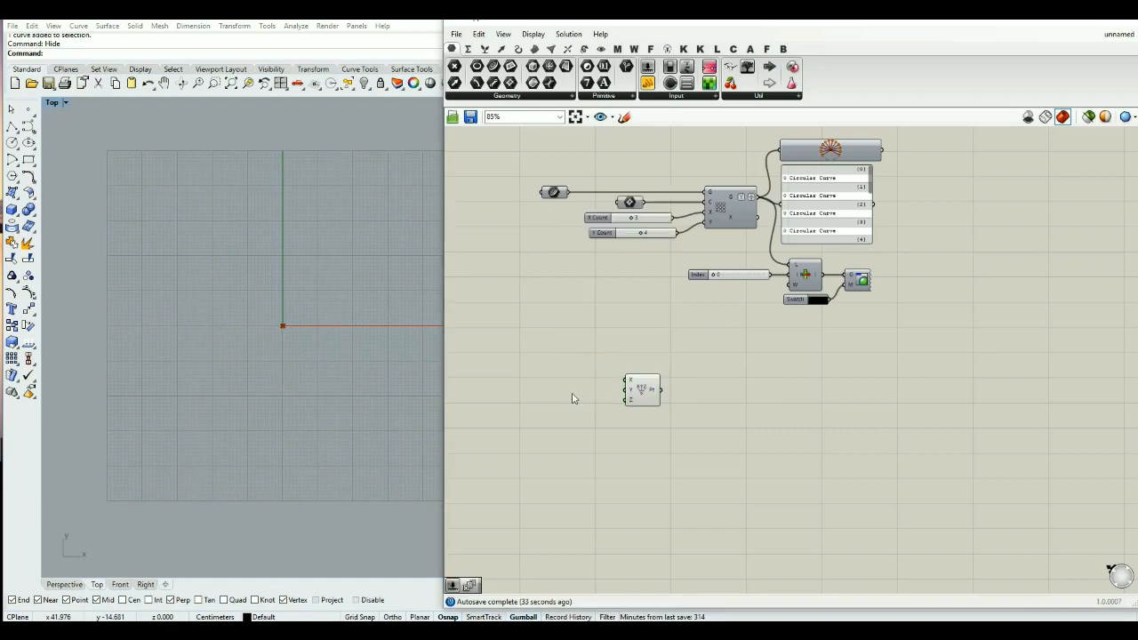
scroll(587, 370, "up", 2)
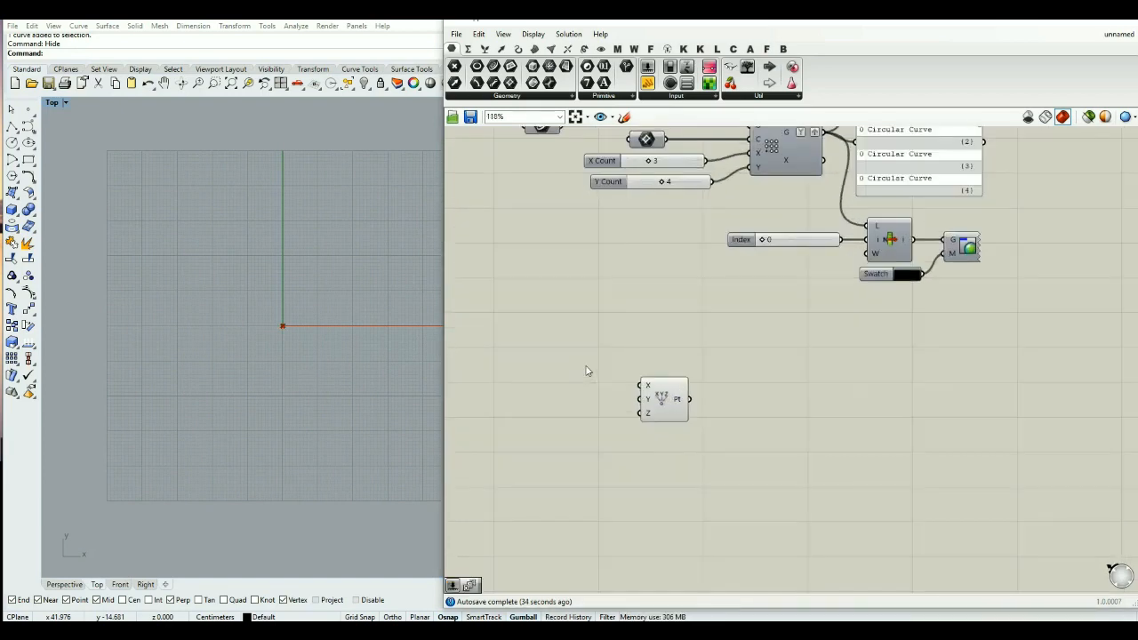
double_click(782, 417)
type("arra")
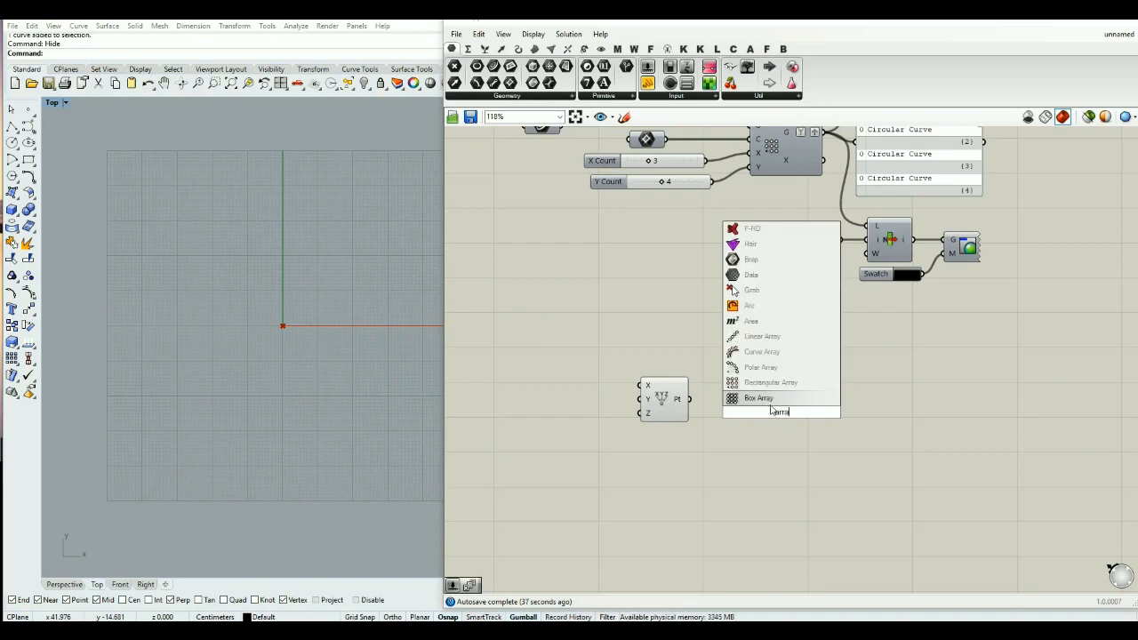
key("Up")
key("Up")
key("Up")
key("Up")
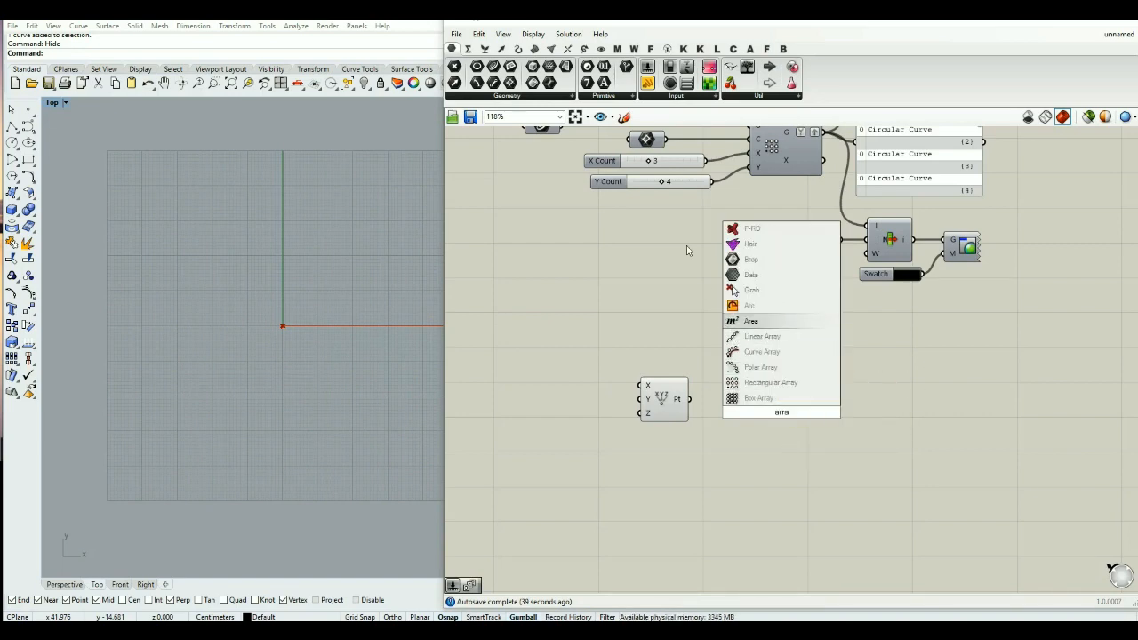
left_click(770, 382)
left_click_drag(690, 399, 761, 410)
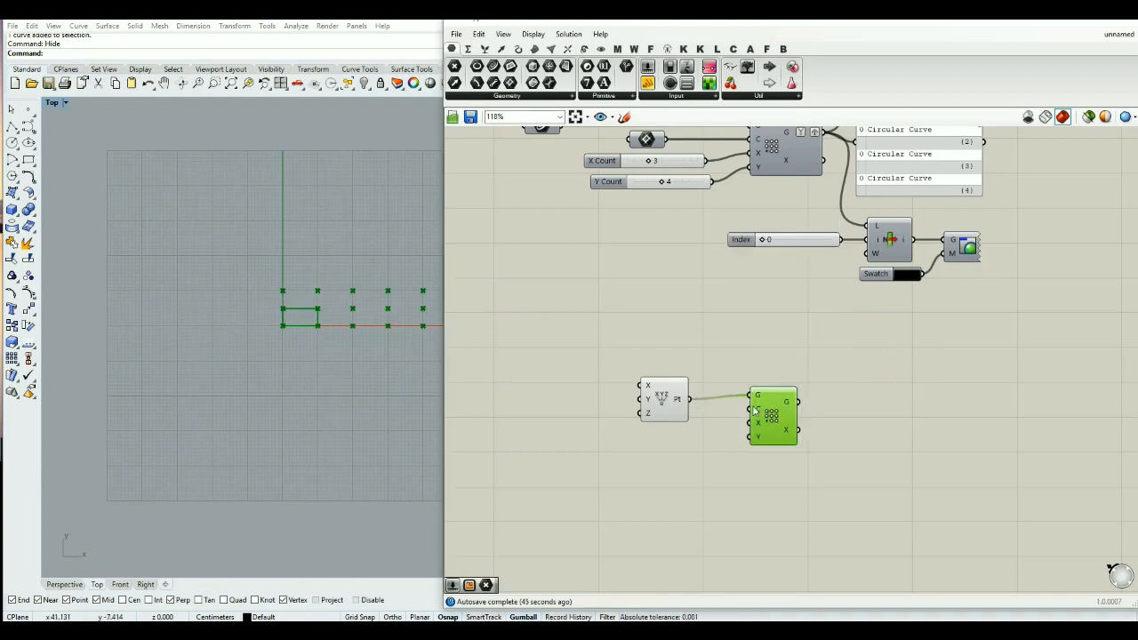
key("Delete")
double_click(756, 411)
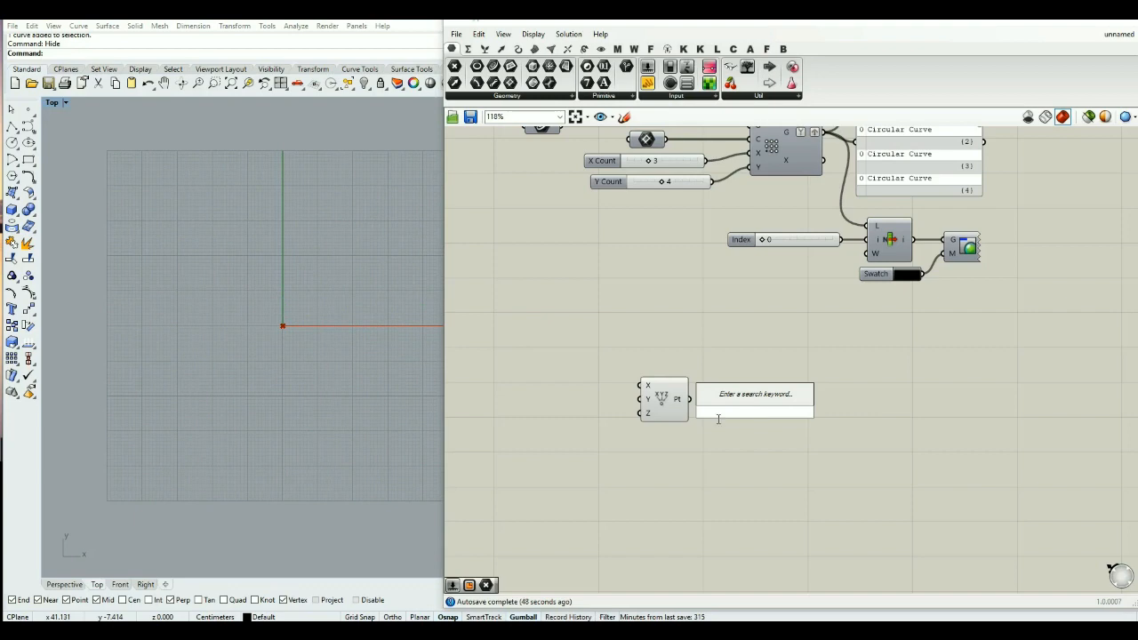
Step: Add a Series component and connect its output to Construct Point's X input, spacing the two components apart
scroll(610, 400, "up", 2)
right_click_drag(335, 308, 223, 386)
scroll(210, 383, "up", 4)
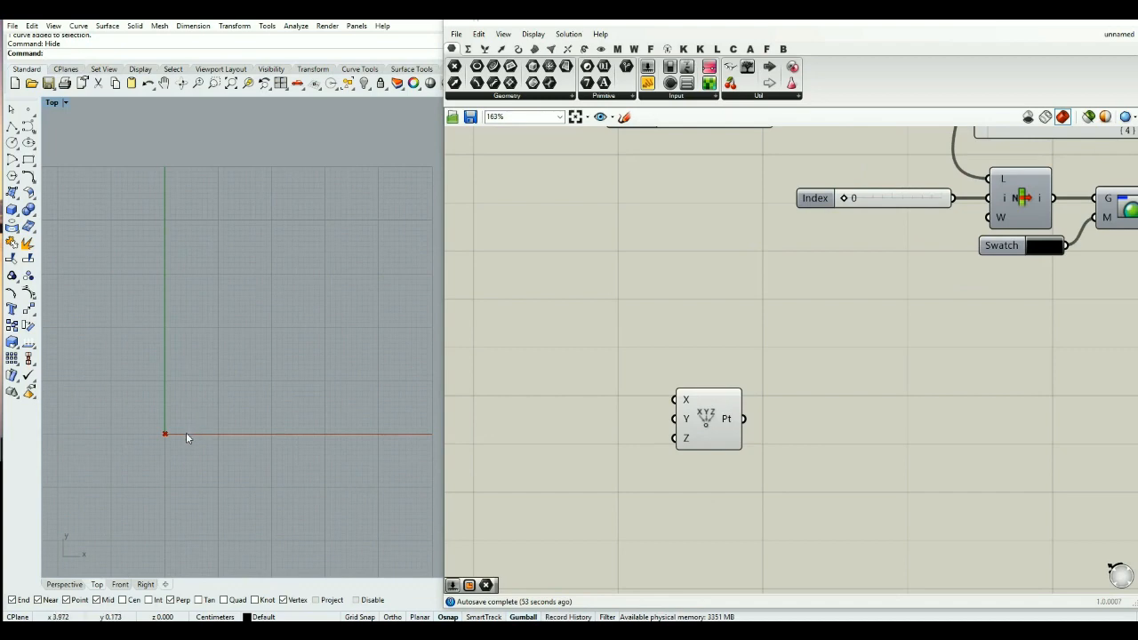
double_click(588, 402)
type("set")
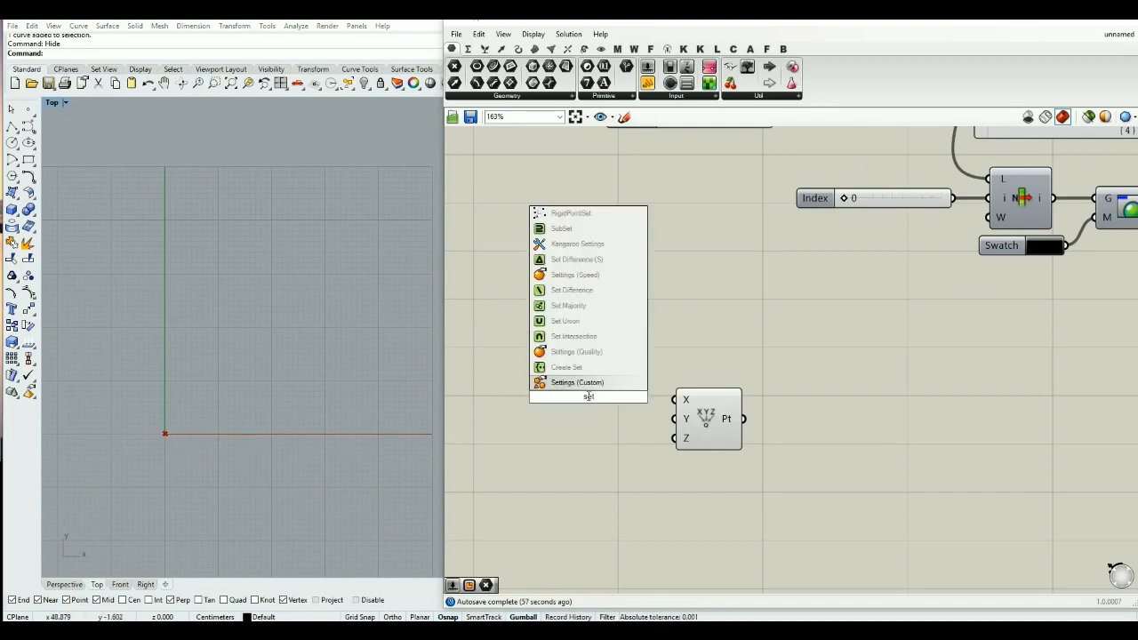
key("BackSpace")
type("ries")
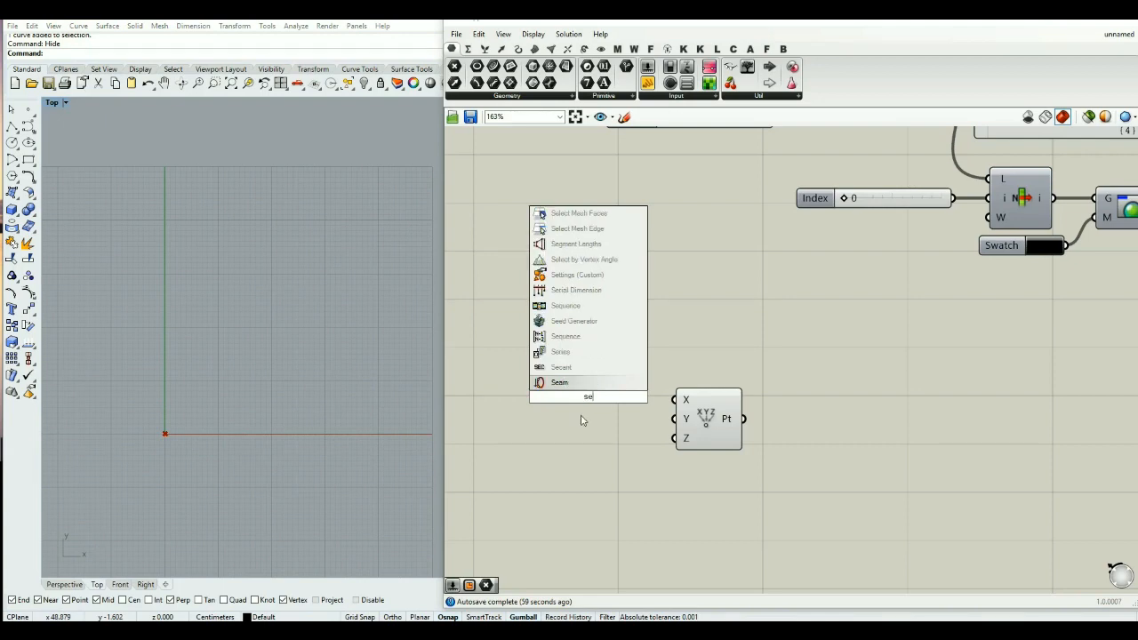
left_click(598, 407)
left_click_drag(598, 406, 632, 394)
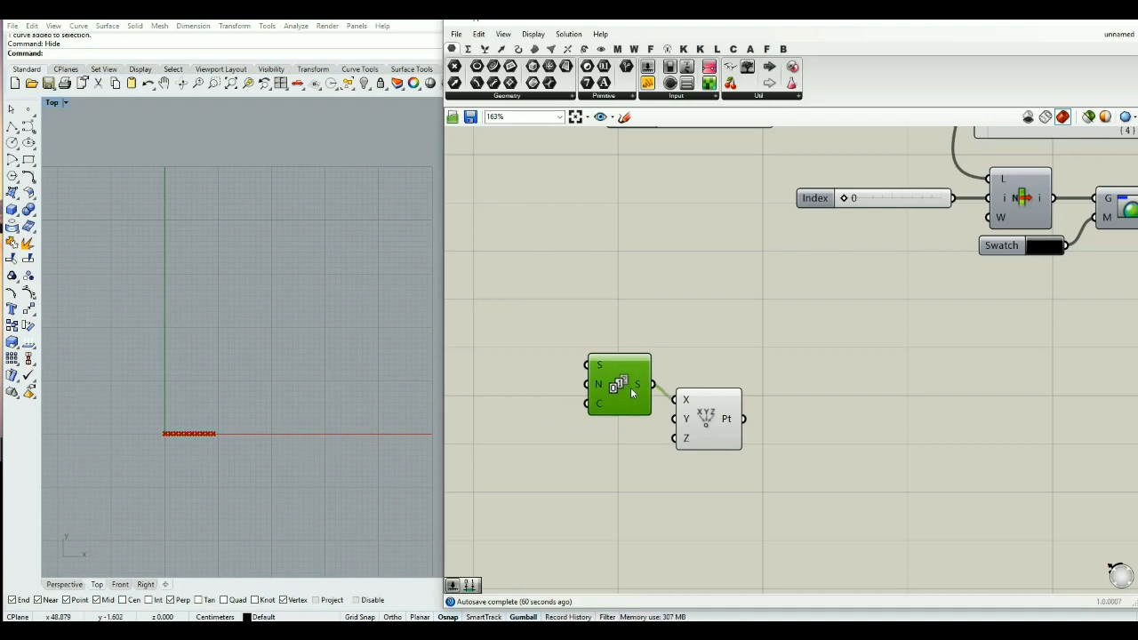
scroll(172, 434, "up", 4)
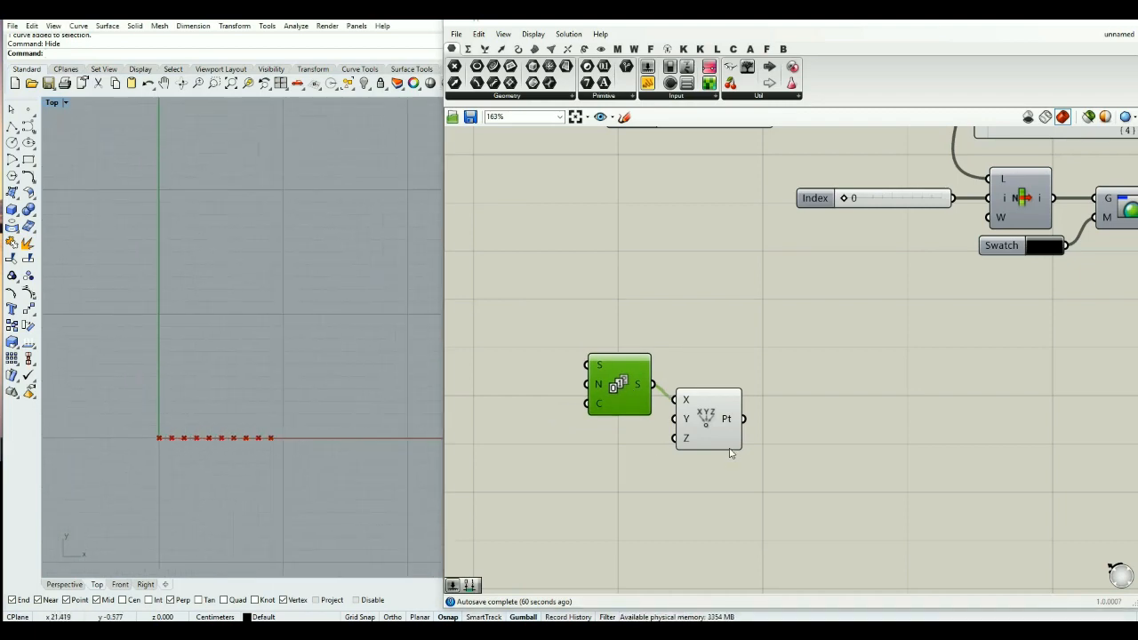
left_click(714, 416)
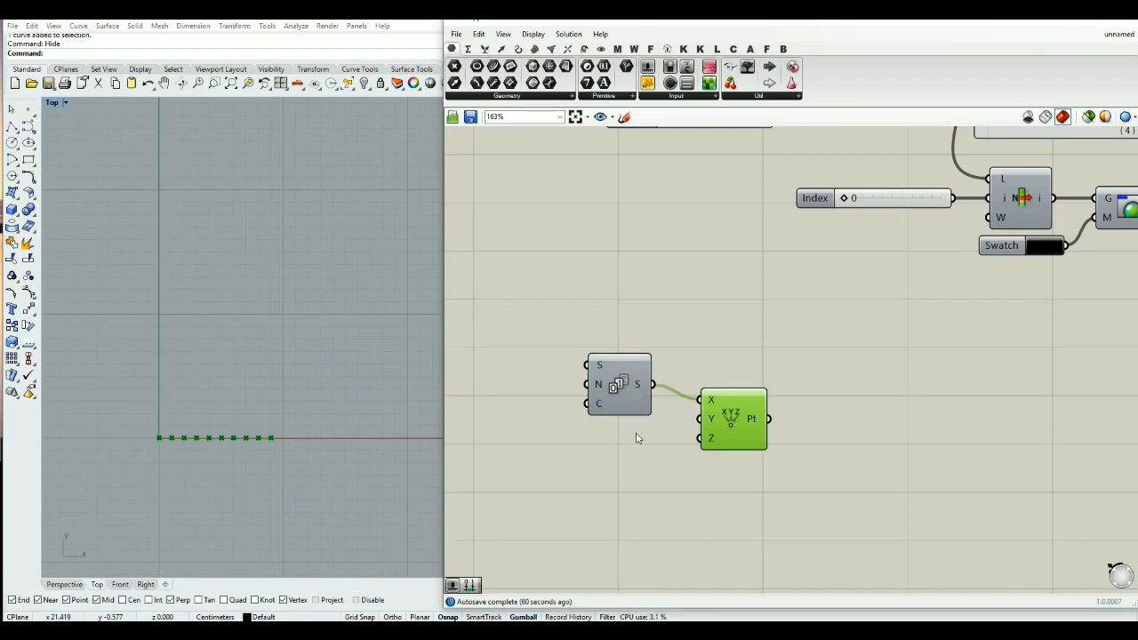
Step: Add a number slider set to 3 and connect it to the Series component's step input
right_click_drag(525, 391, 596, 399)
left_click(565, 377)
type("3")
key("Return")
mouse_move(613, 377)
left_mouse_down()
mouse_move(598, 395)
mouse_move(627, 393)
left_mouse_up()
scroll(233, 384, "down", 4)
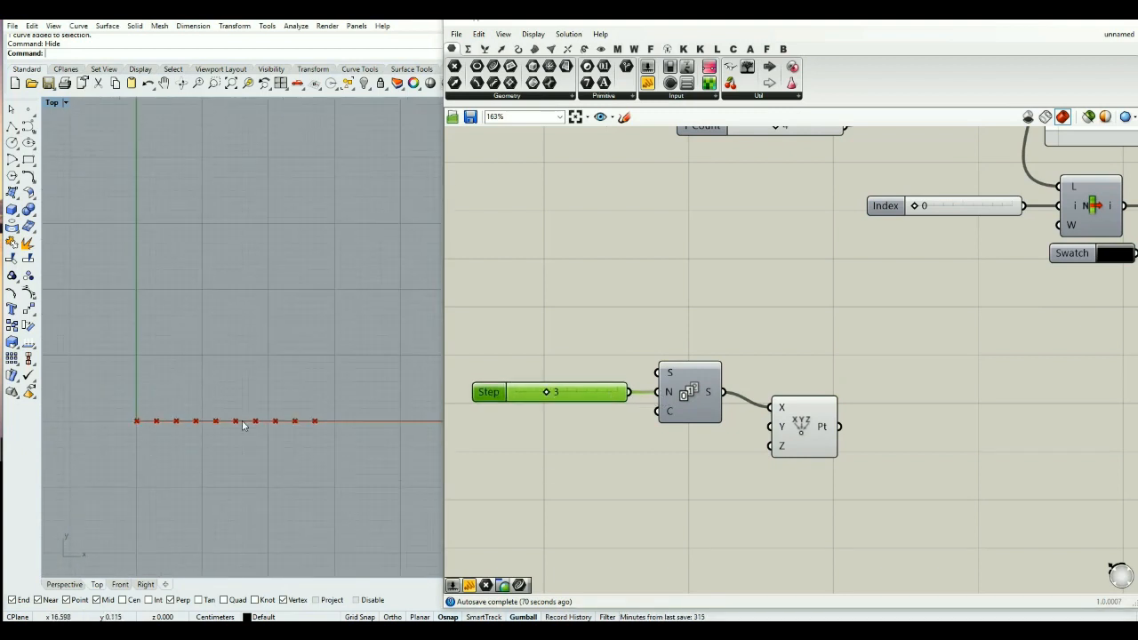
Step: Add a number slider set to 5 and connect it to the Series component's count input
double_click(595, 424)
type("3")
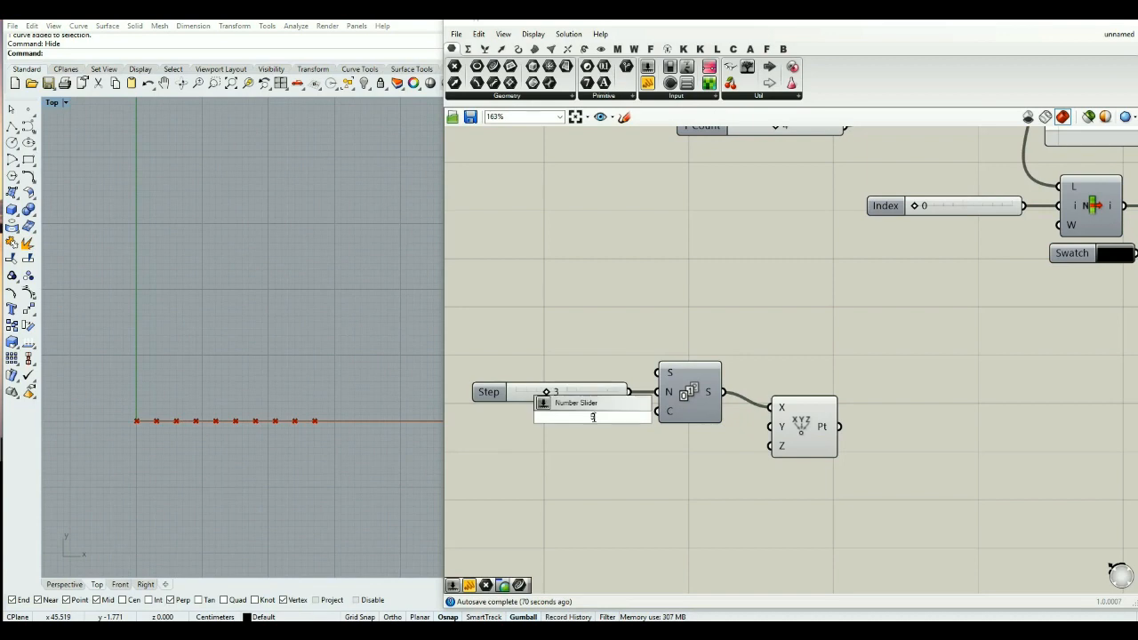
key("Return")
left_click(595, 421)
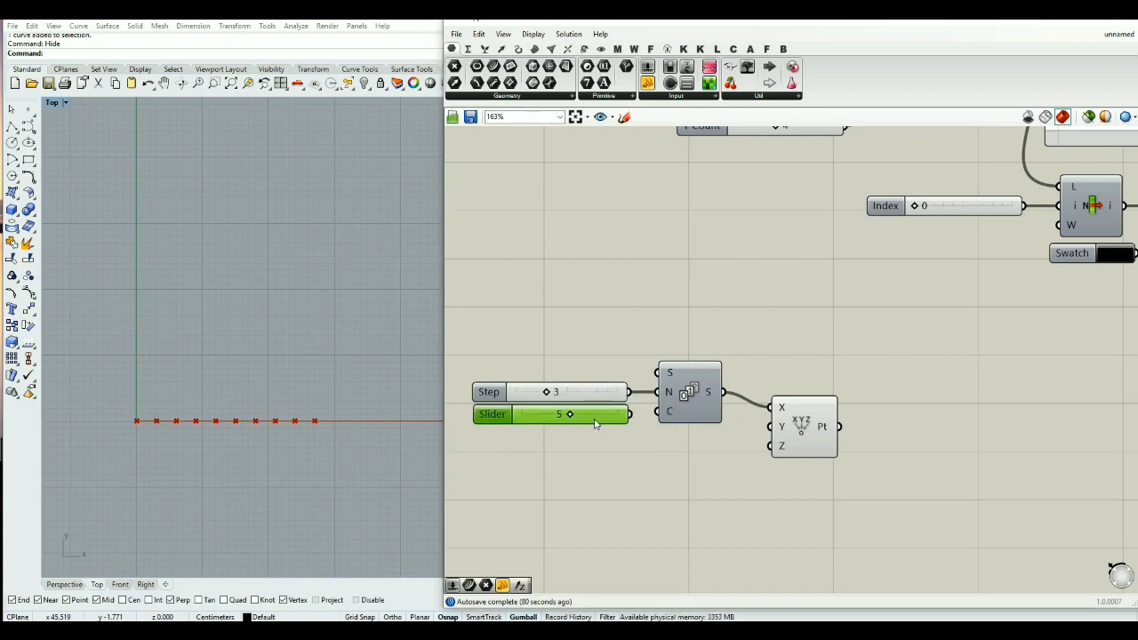
left_click_drag(631, 414, 660, 411)
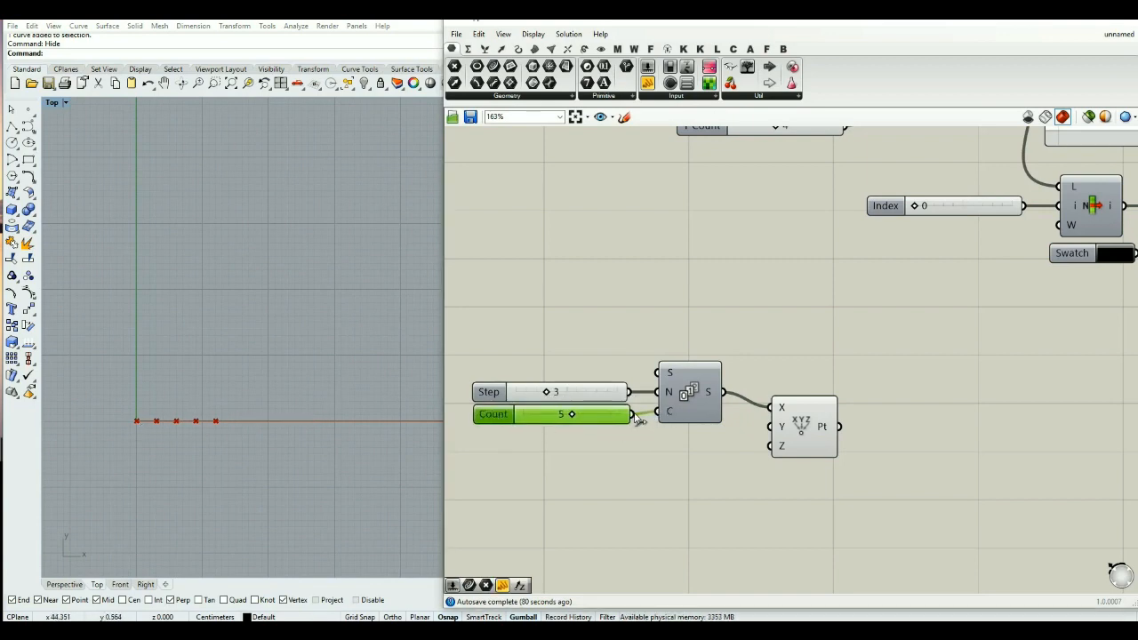
scroll(163, 434, "up", 3)
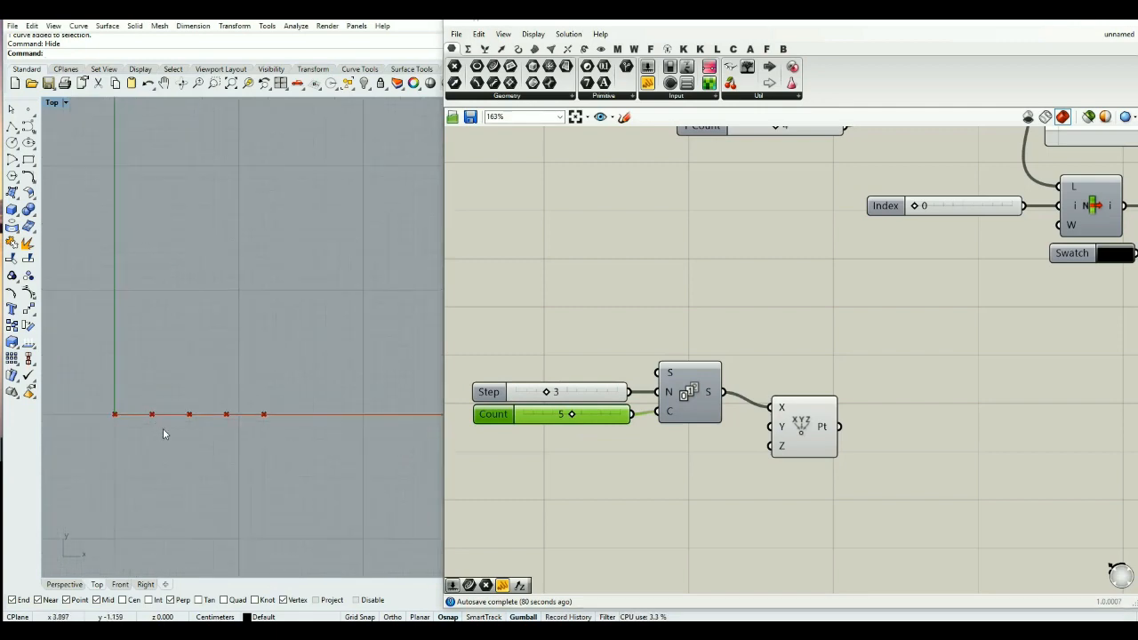
right_click_drag(189, 440, 216, 479)
Step: Duplicate the Series component with its slider connections below the original and connect the copy's output to Construct Point's Y input
left_click(757, 472)
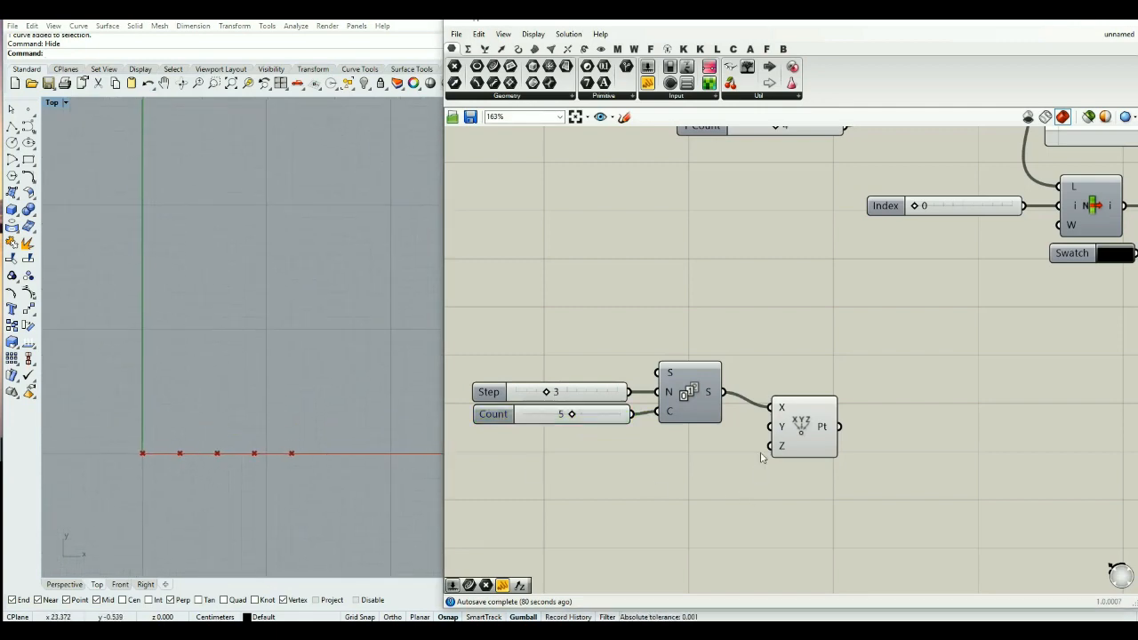
left_click(697, 393)
left_click_drag(691, 388, 688, 461)
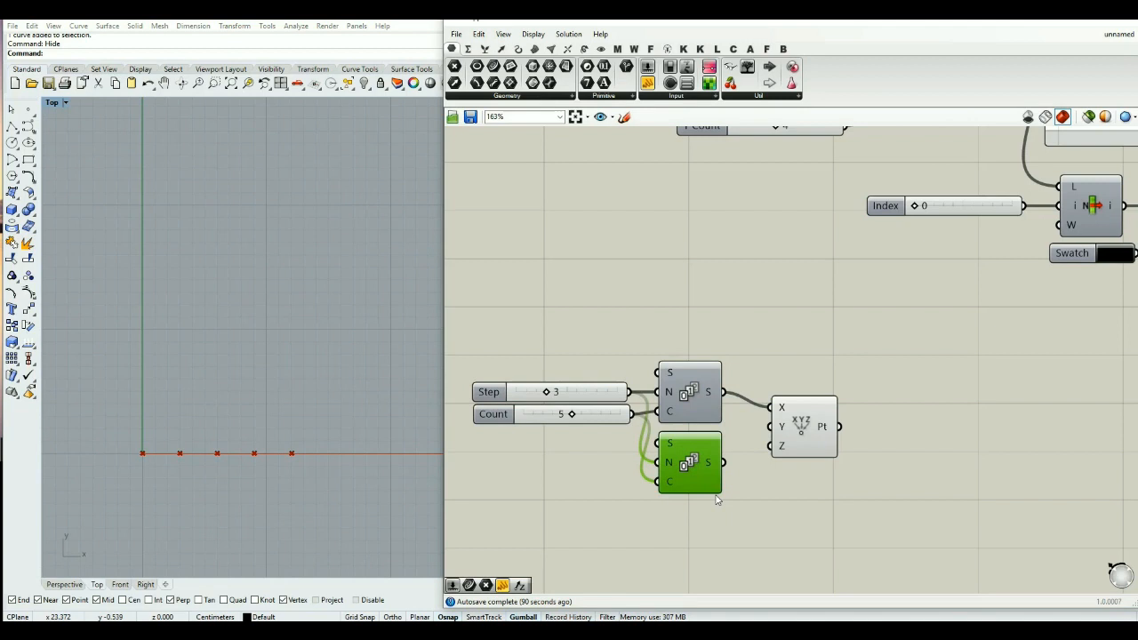
left_click_drag(723, 463, 802, 441)
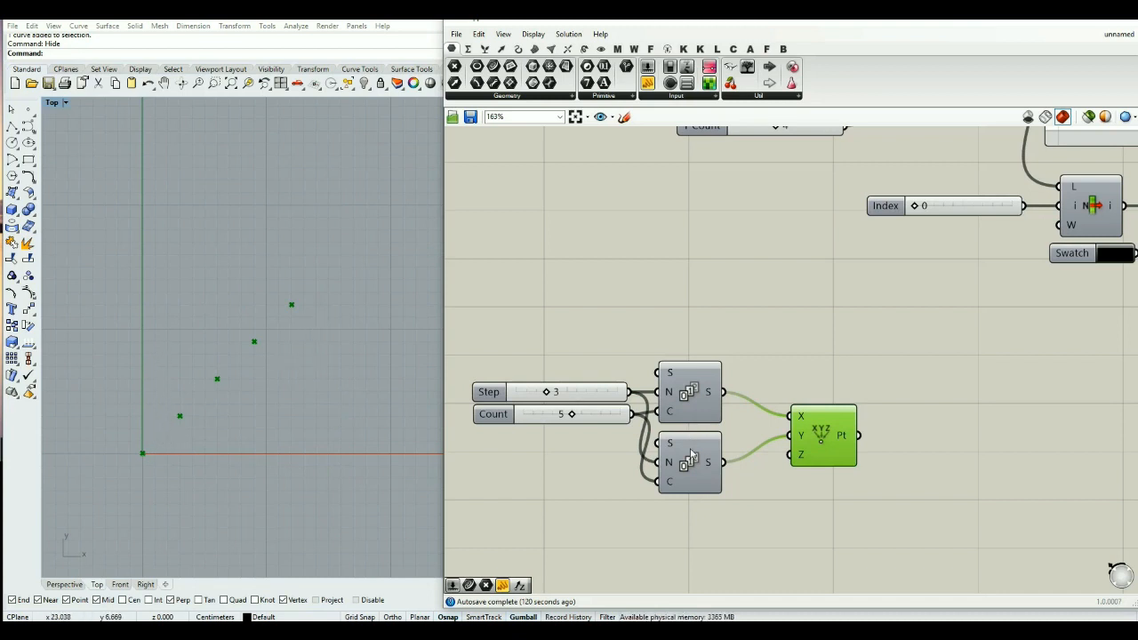
Step: Disconnect the lower Series component's output from Construct Point's Y input
mouse_move(713, 463)
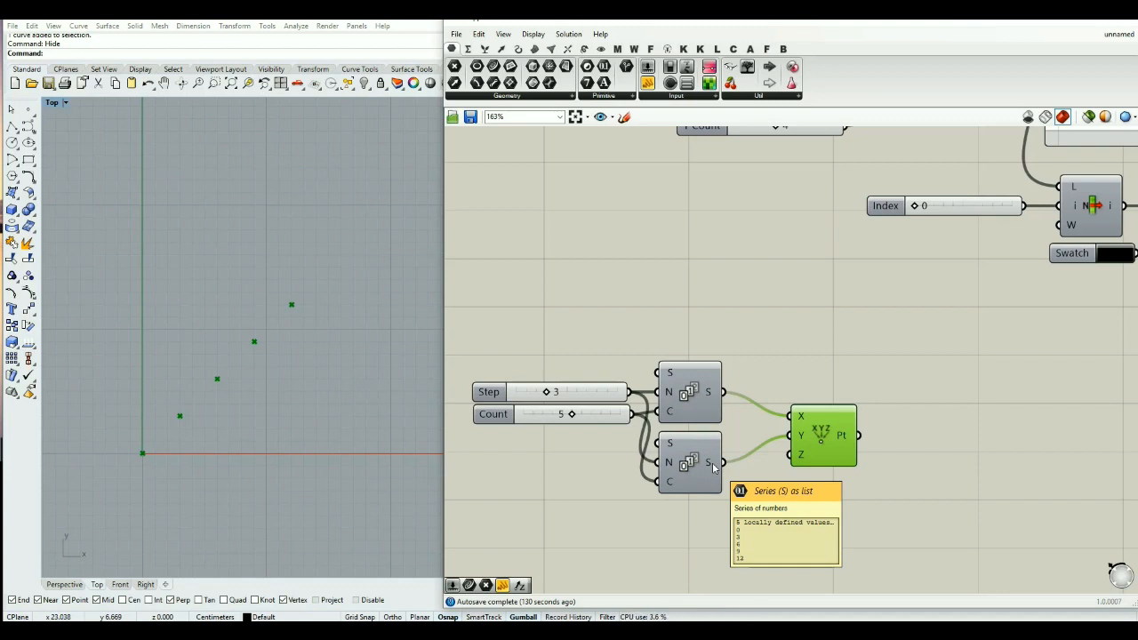
right_click(712, 462)
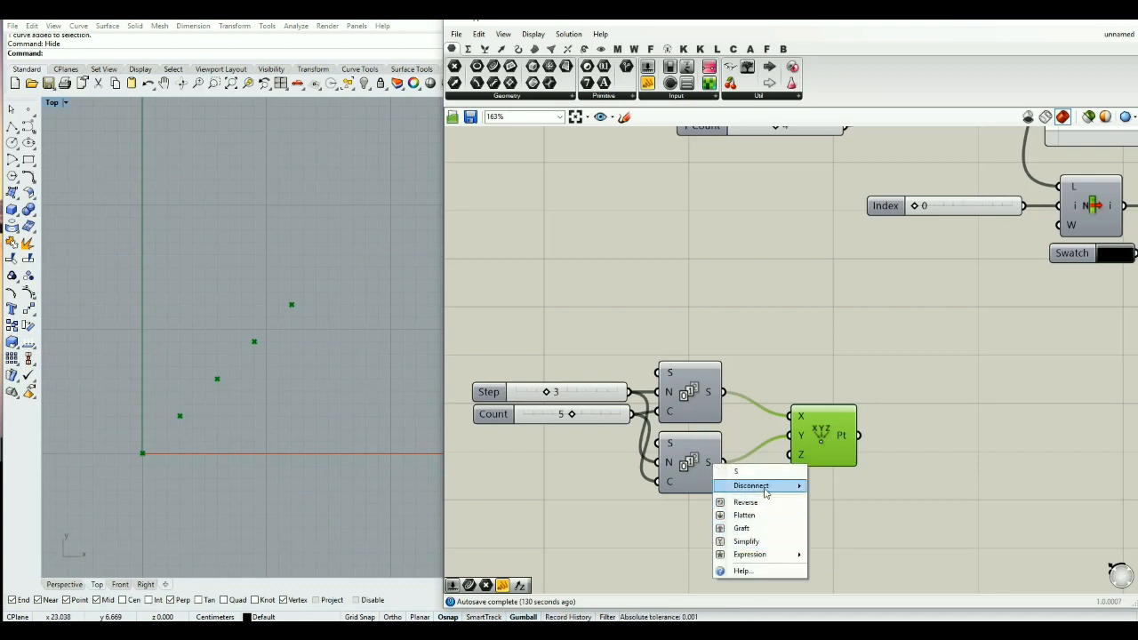
left_click(807, 487)
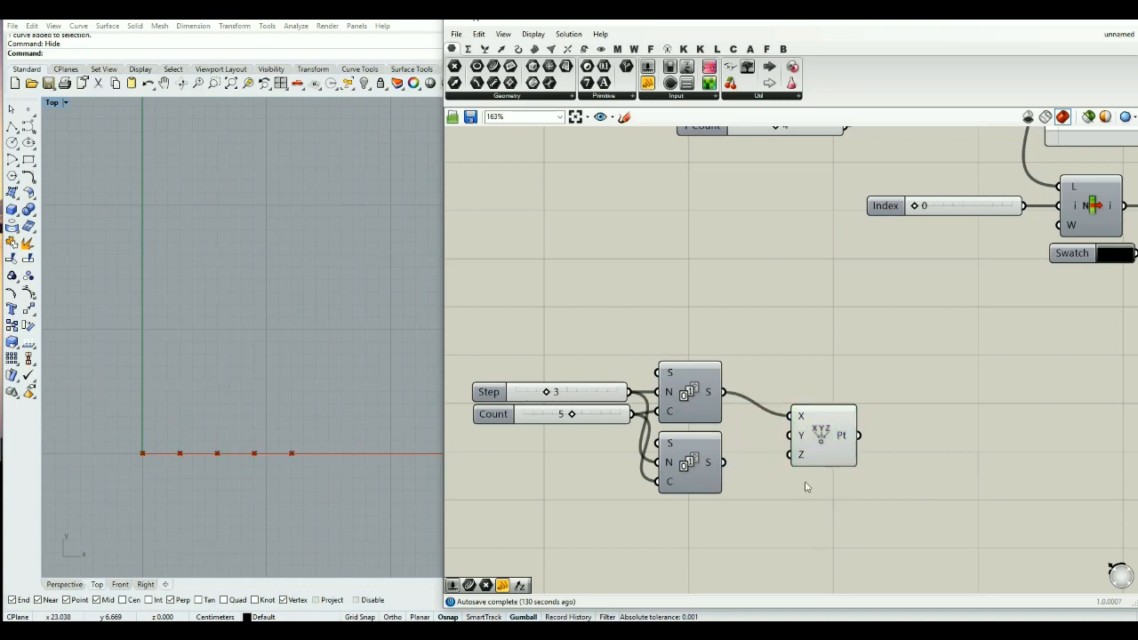
Step: Graft Construct Point's X input and connect the lower Series component's output to its Y input
left_click_drag(812, 440, 827, 451)
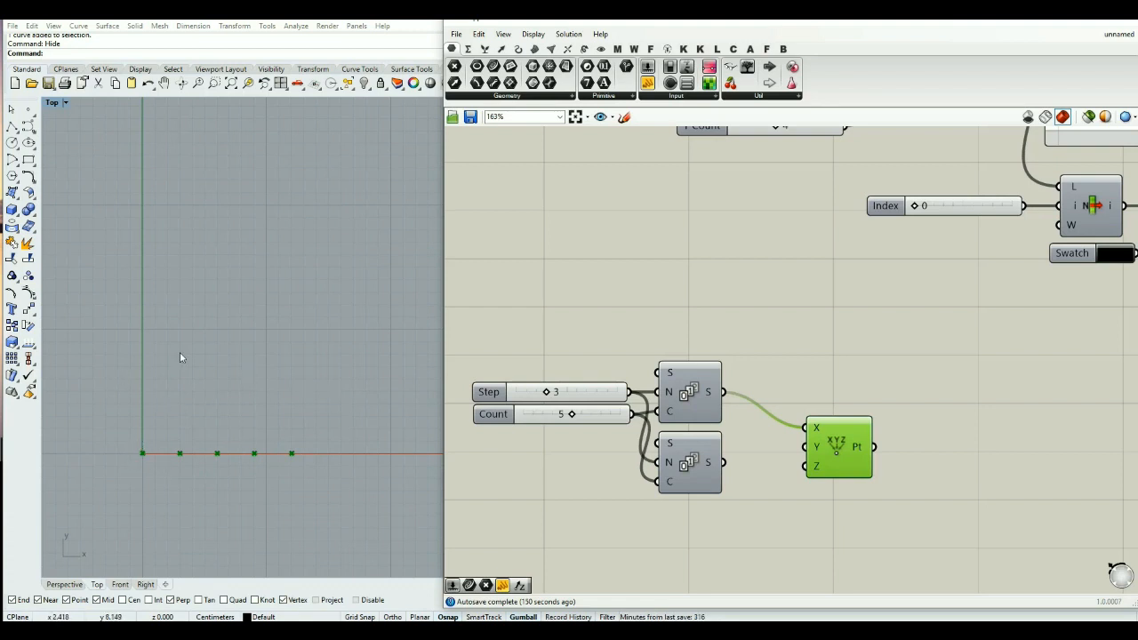
right_click(816, 429)
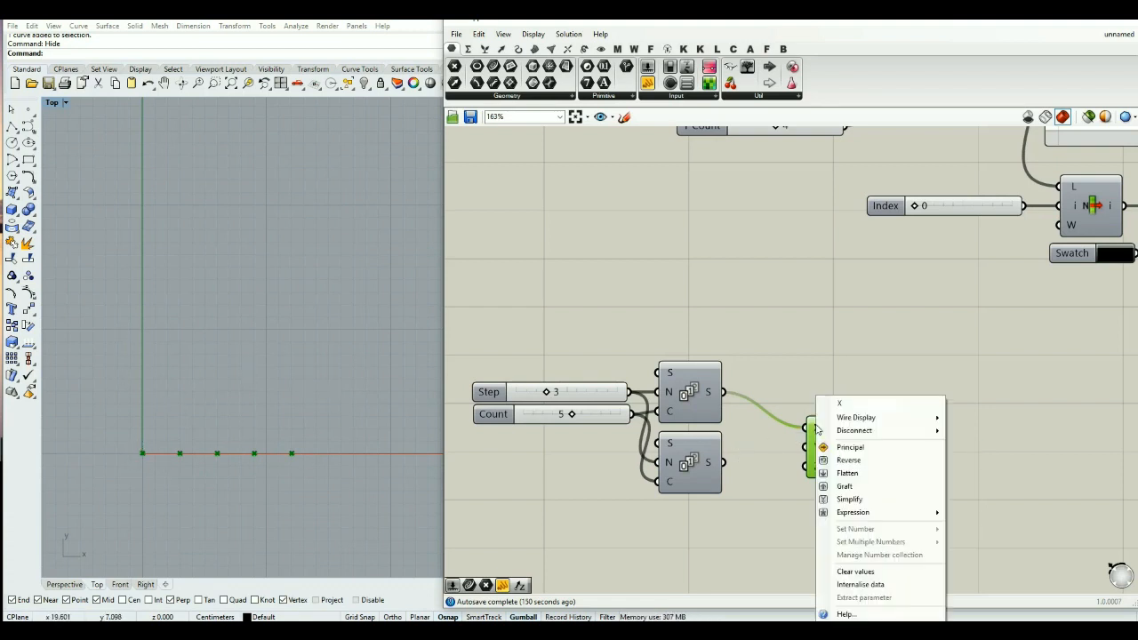
left_click(849, 486)
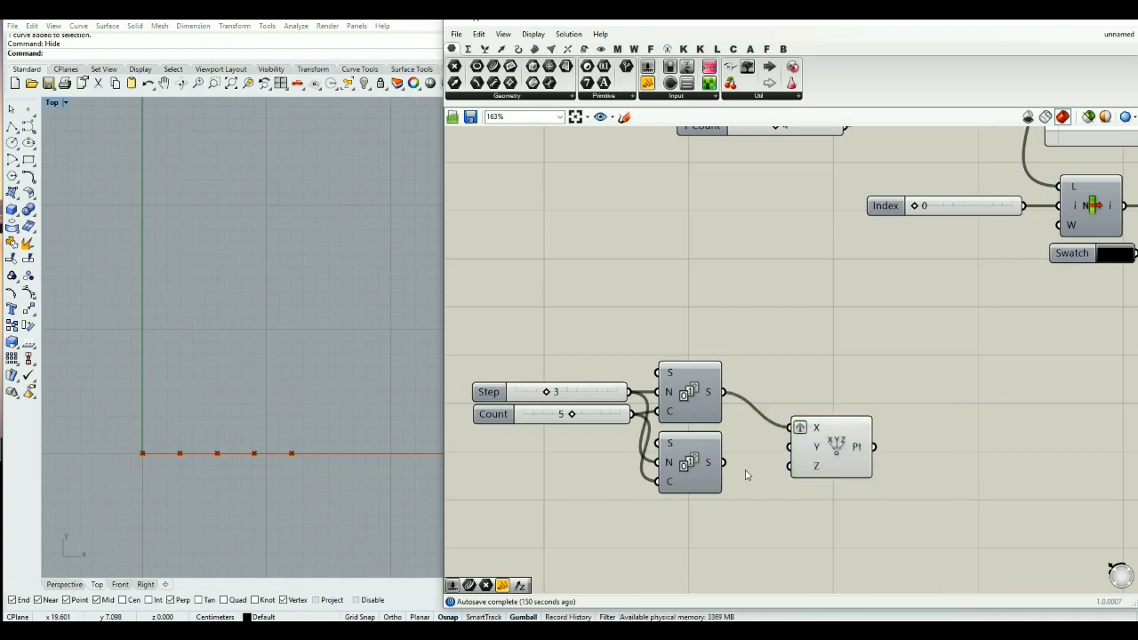
left_click_drag(724, 465, 786, 450)
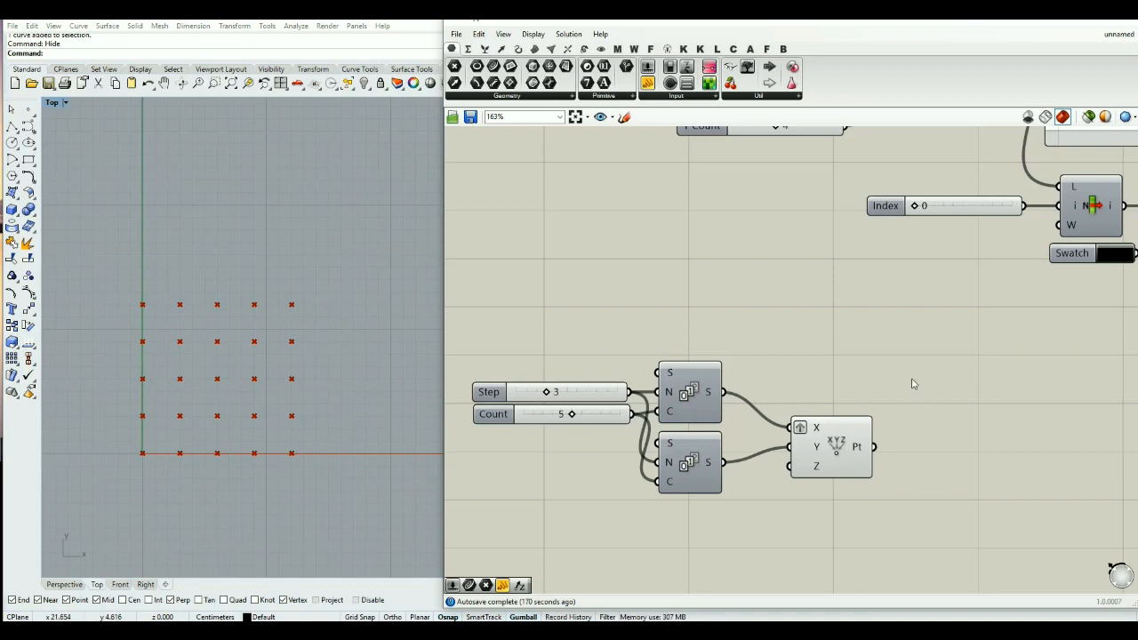
Step: Remove the graft from Construct Point's X input, graft the Y input instead, and inspect the point output's data structure
right_click(816, 431)
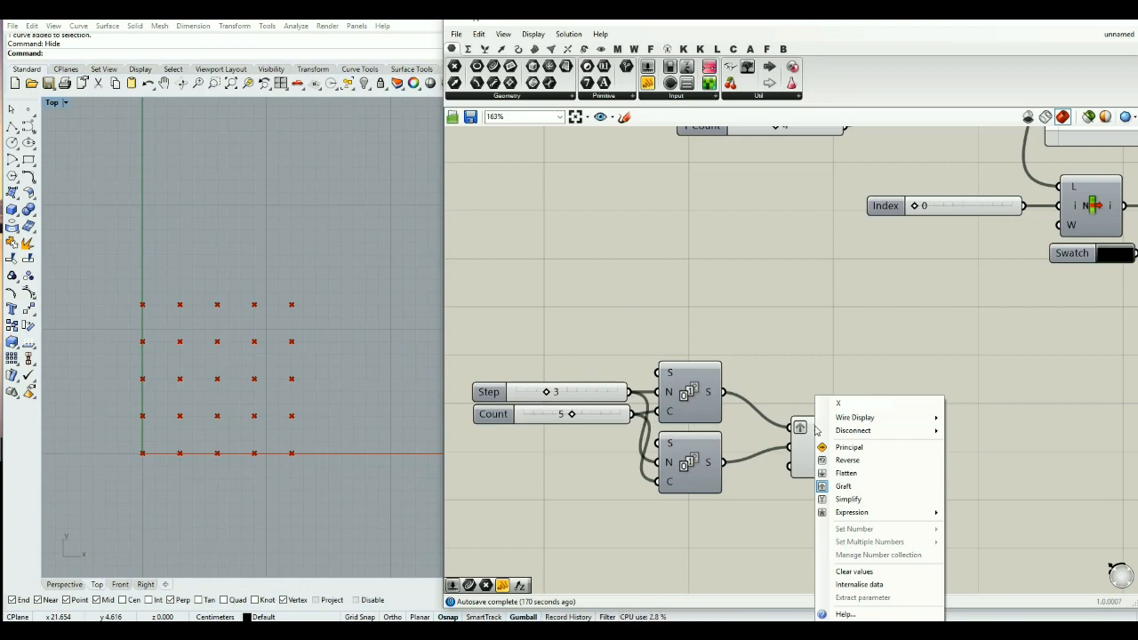
left_click(843, 486)
right_click(817, 446)
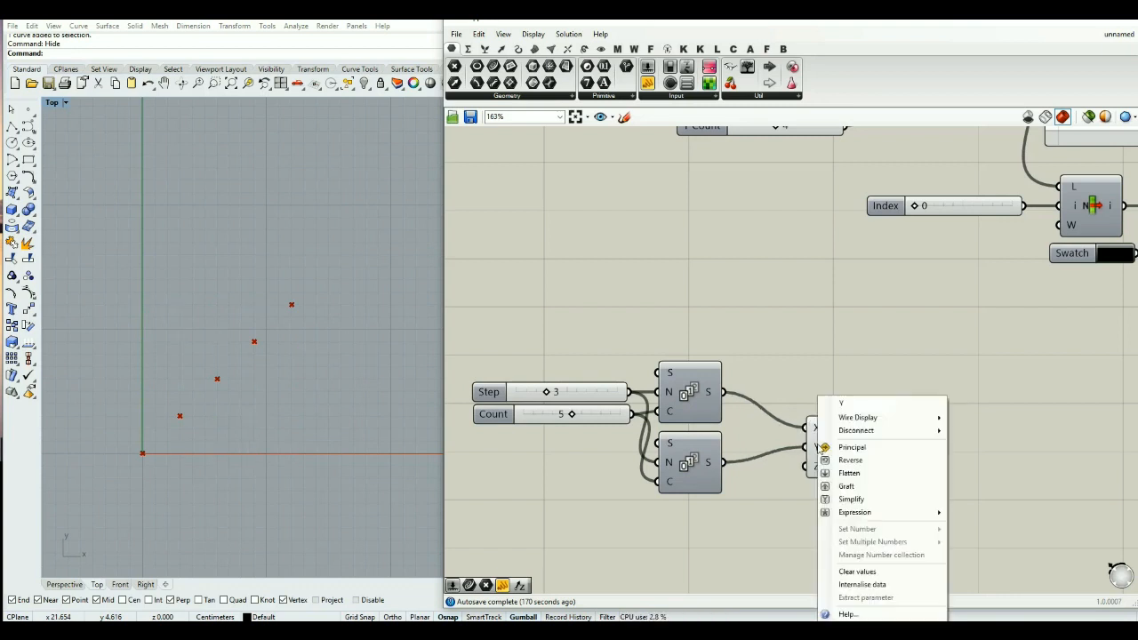
left_click(844, 487)
mouse_move(863, 440)
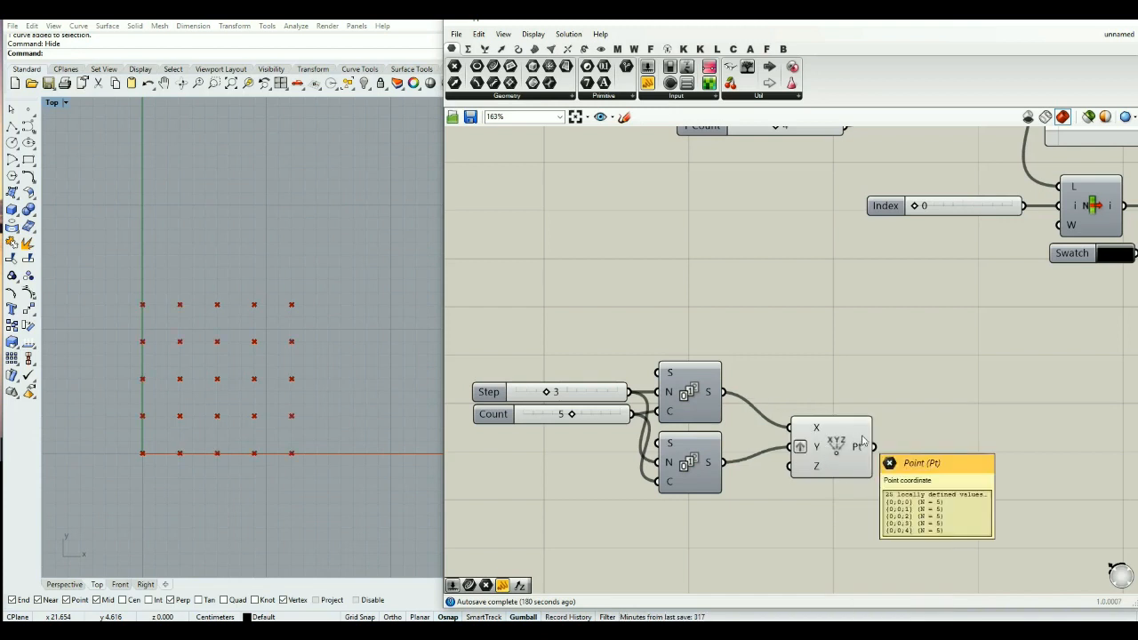
Step: Add a Point List component and connect Construct Point's output to its points input
right_click_drag(884, 498, 900, 469)
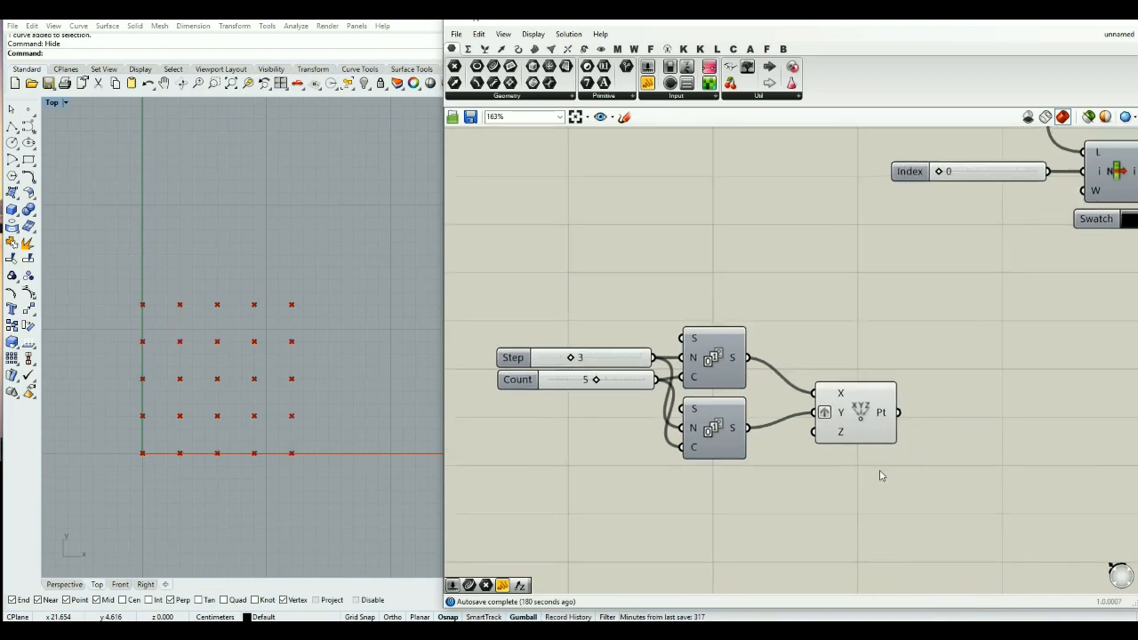
double_click(836, 512)
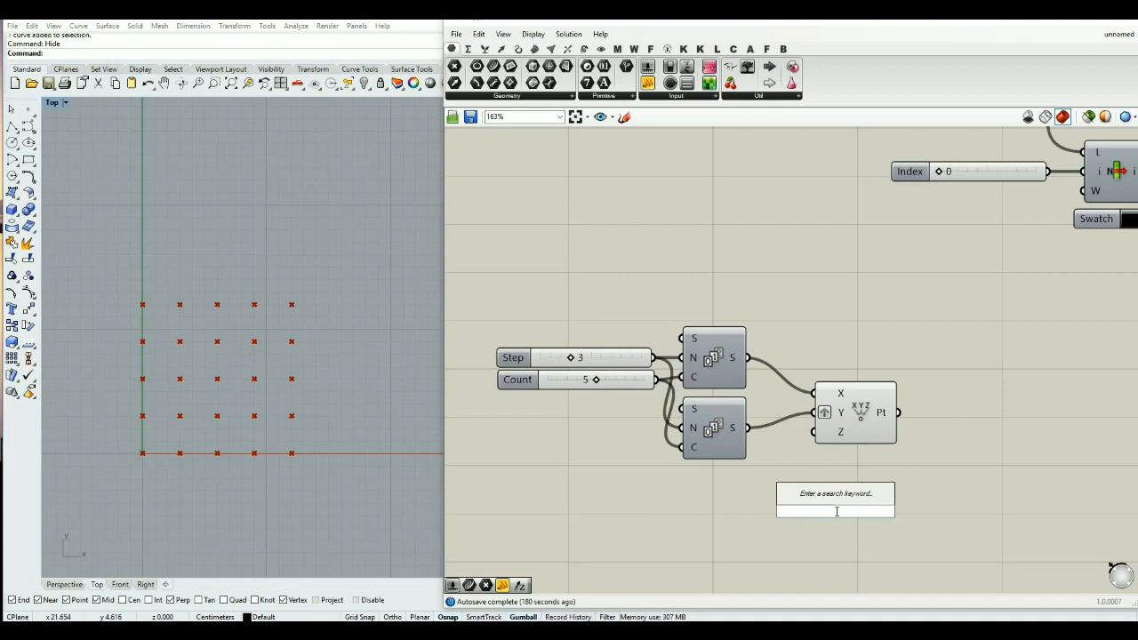
type("poin")
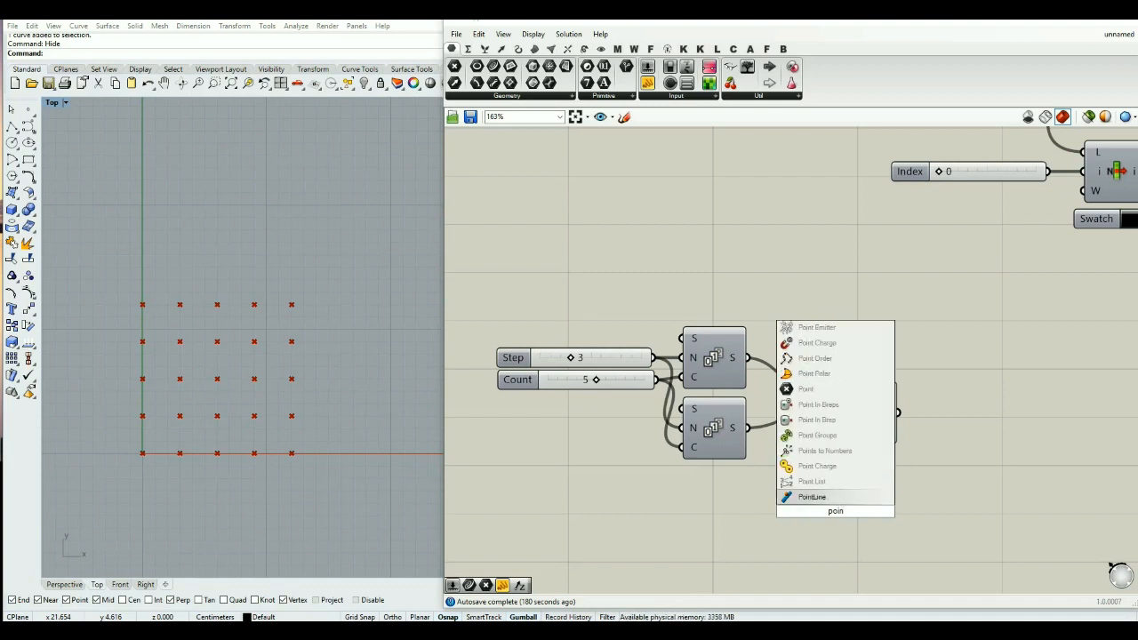
left_click(836, 497)
left_click_drag(841, 503, 1037, 425)
Step: Add a number slider set to 2 and connect it to Point List's size input
double_click(935, 375)
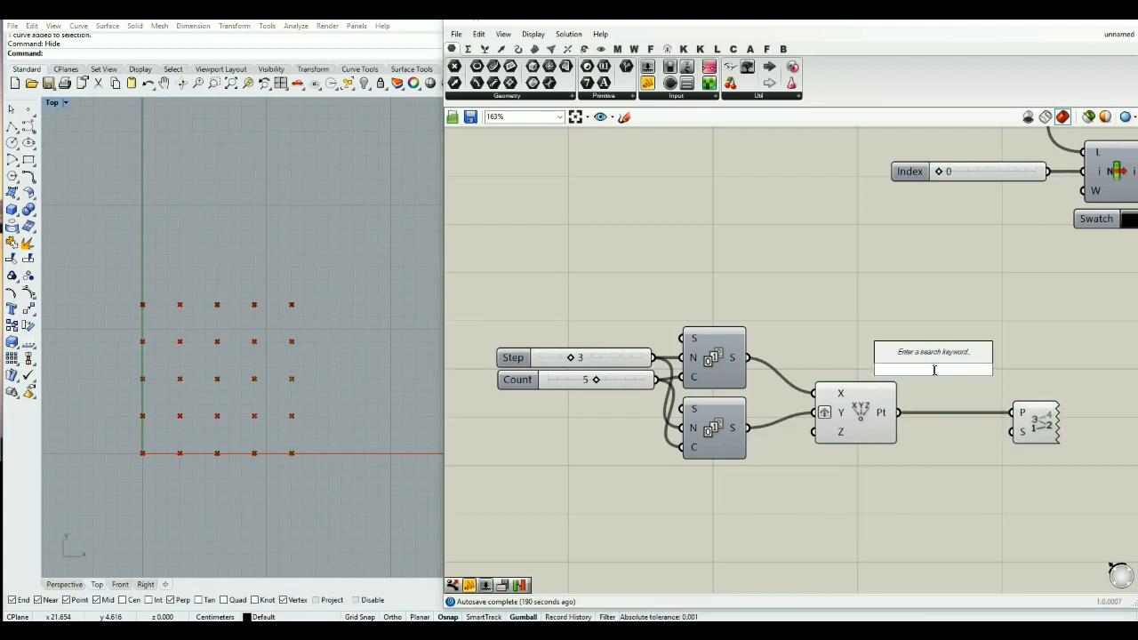
type("2")
key("Return")
left_click_drag(966, 371, 1014, 432)
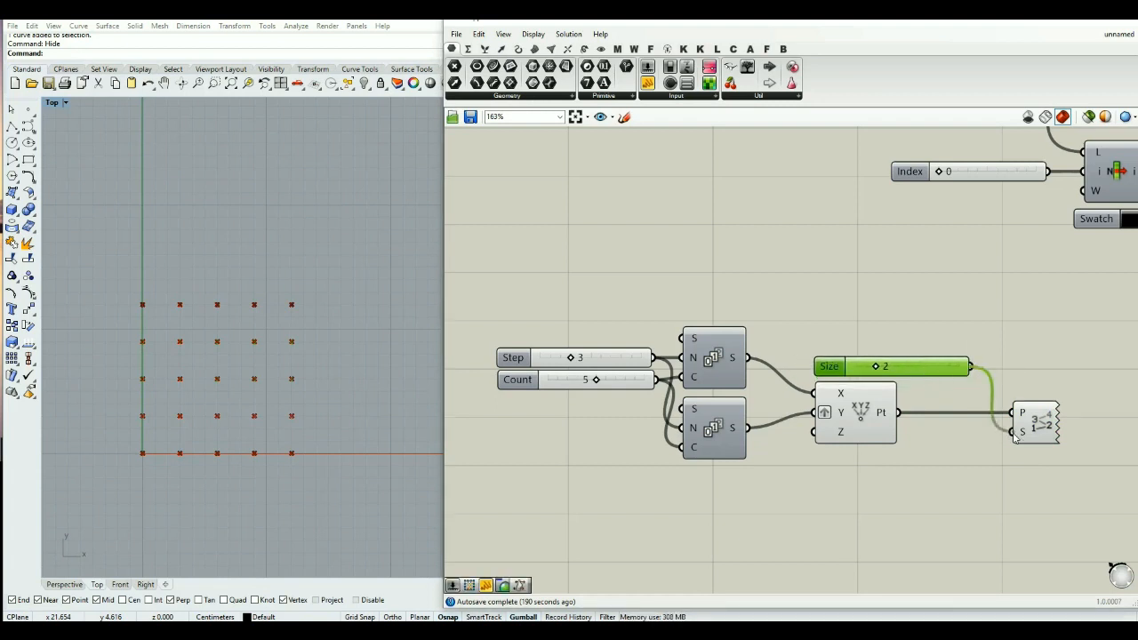
scroll(297, 513, "up", 2)
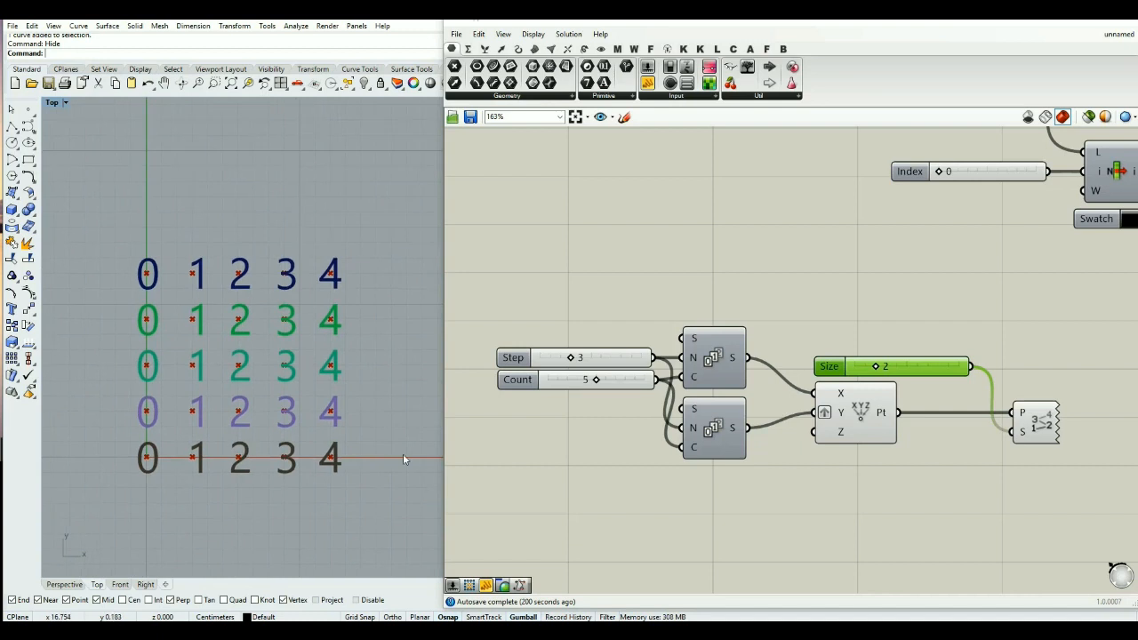
left_click(933, 518)
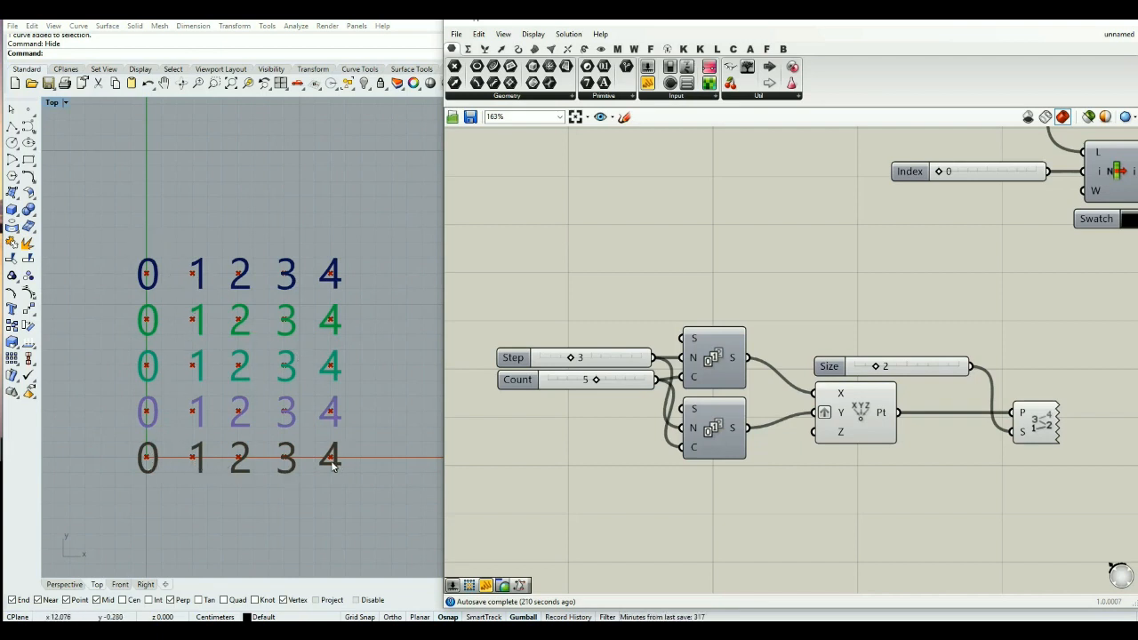
Step: Turn off Graft on Construct Point's Y input and graft its X input instead
right_click(837, 411)
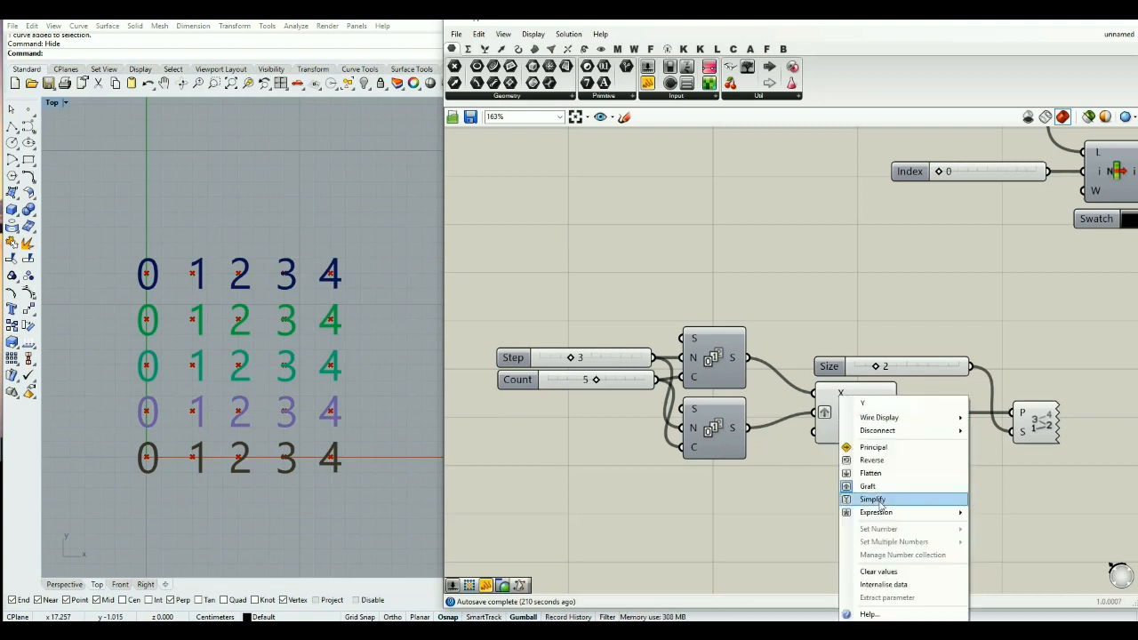
left_click(880, 488)
right_click(836, 394)
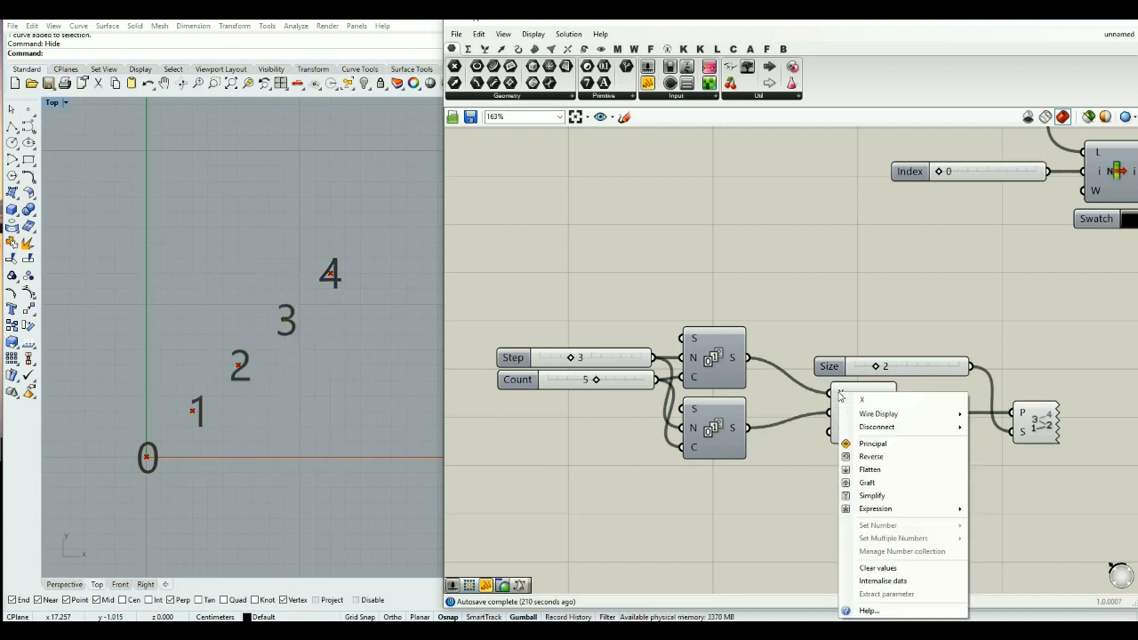
left_click(868, 483)
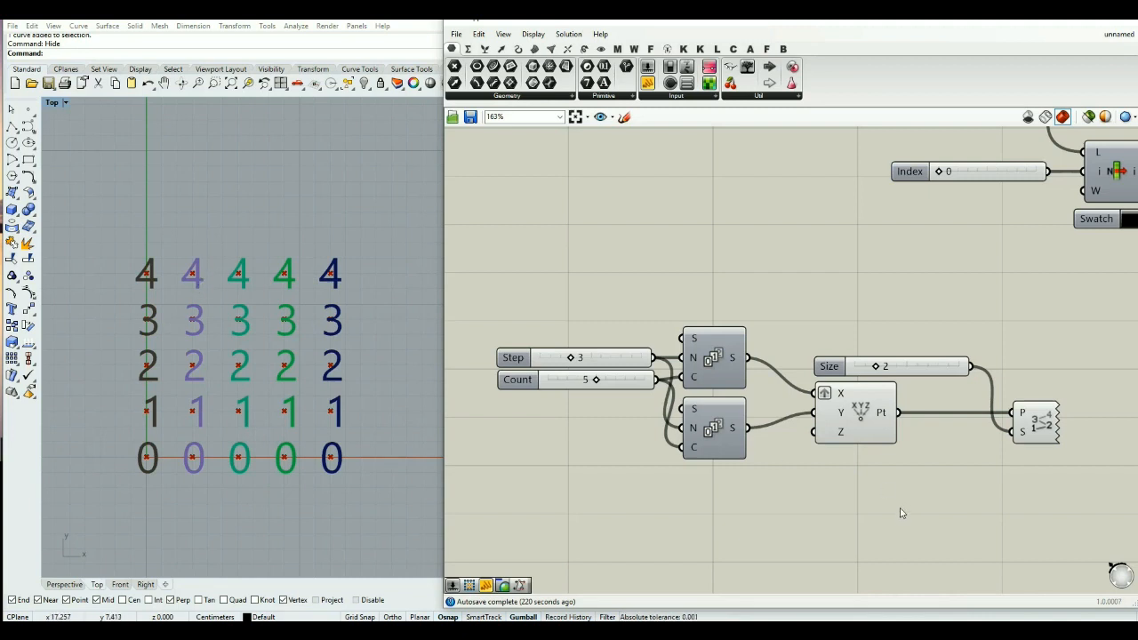
Step: Add a Flip Matrix component and connect Construct Point's output to its data input
right_click_drag(919, 478, 884, 461)
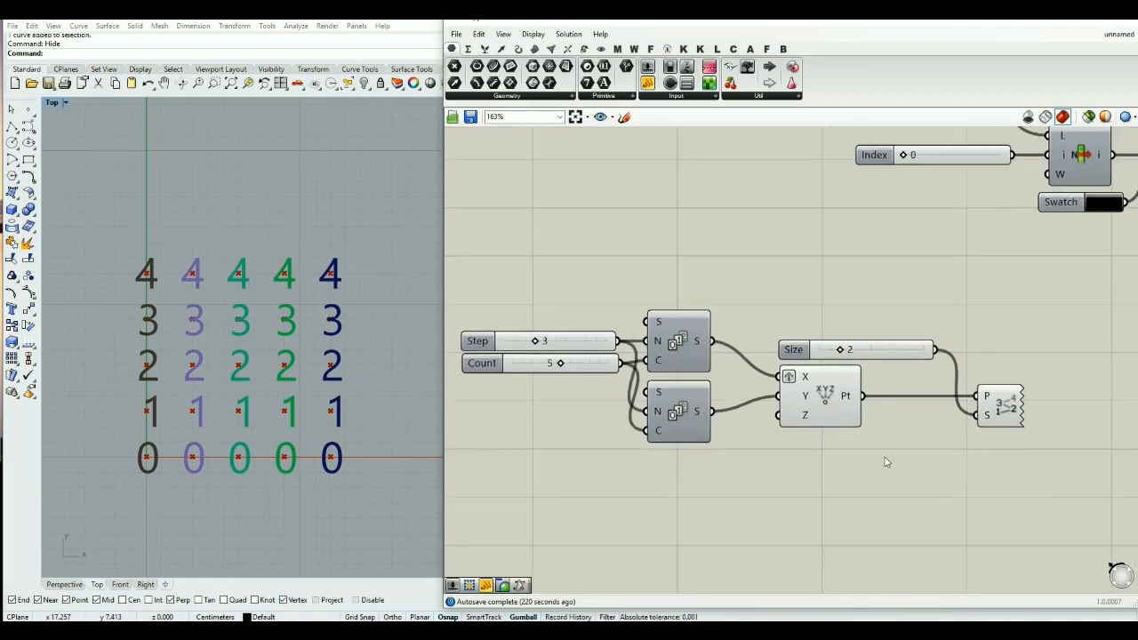
mouse_move(803, 381)
double_click(907, 495)
type("flip")
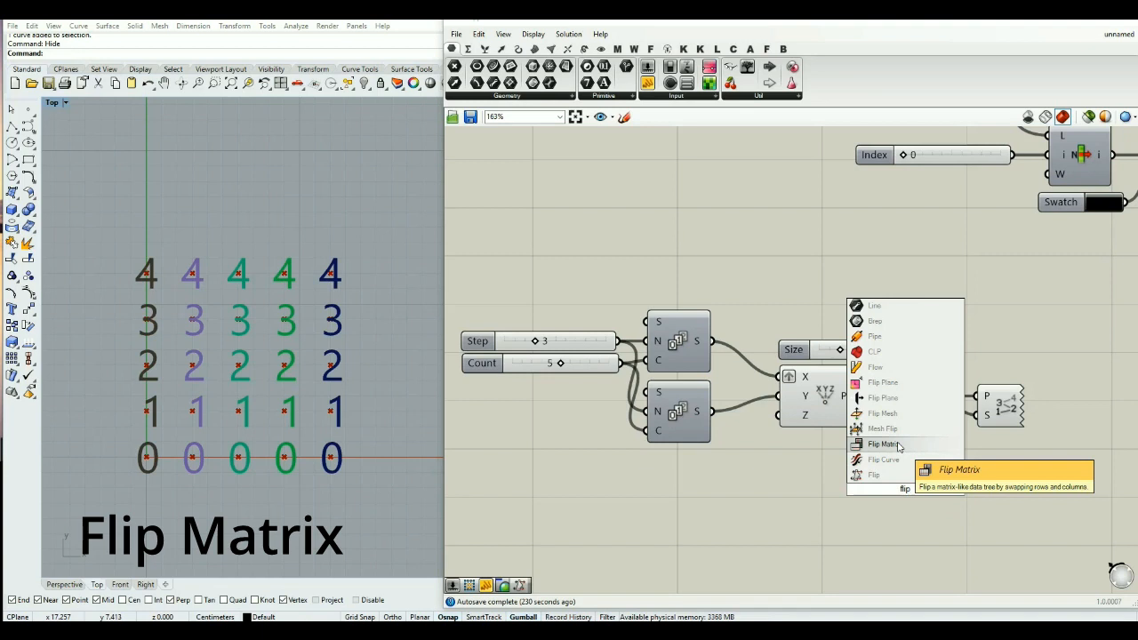
left_click(884, 444)
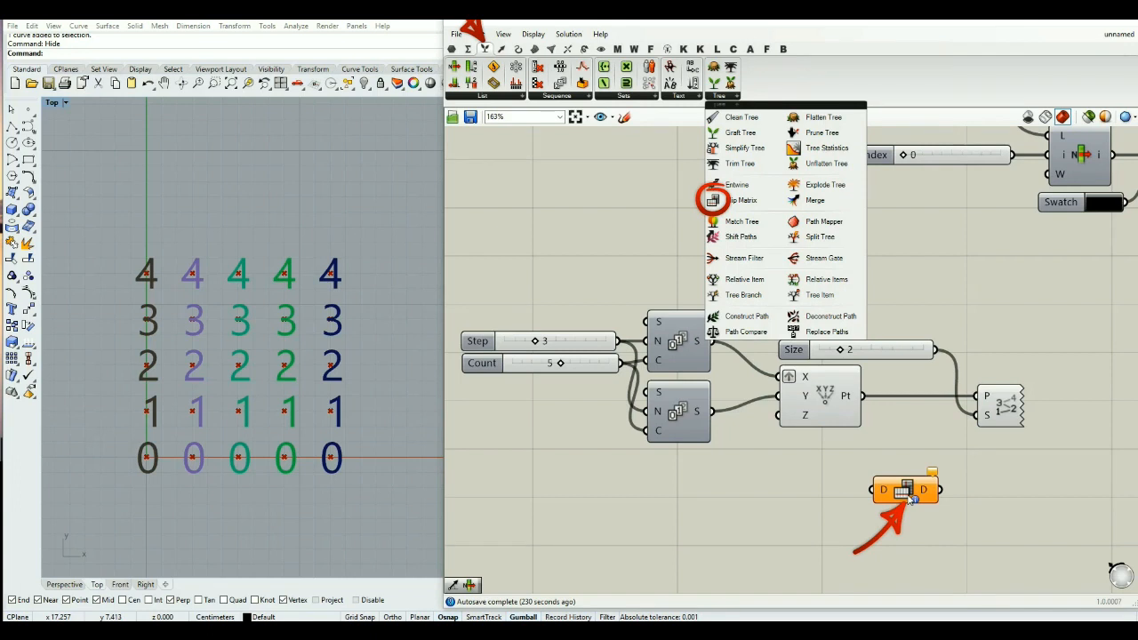
left_click_drag(861, 396, 954, 475)
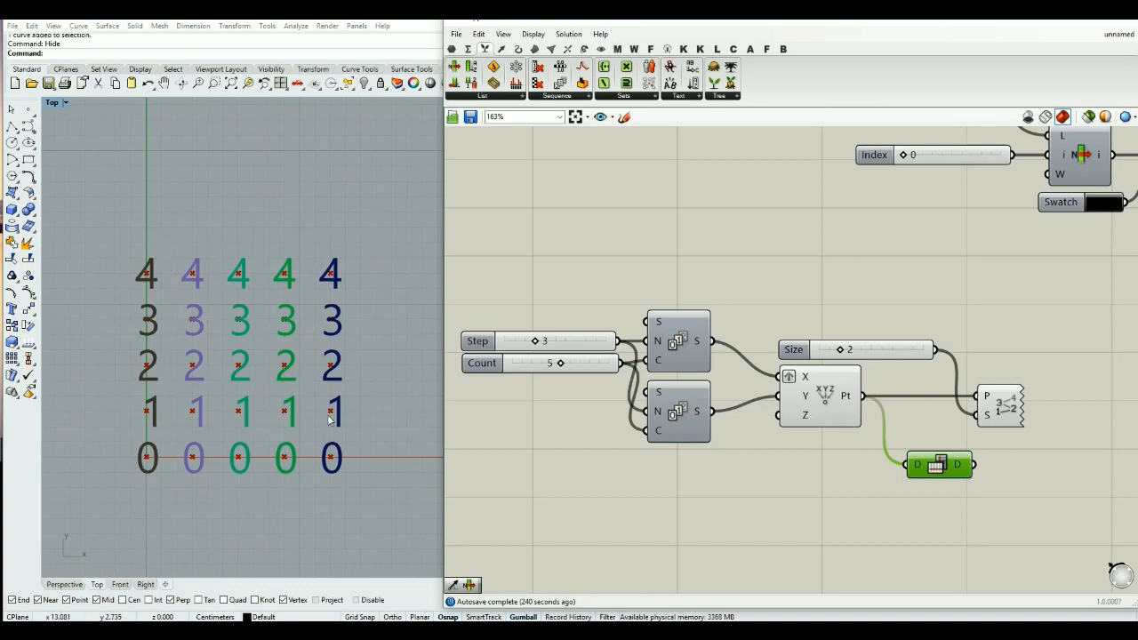
Step: Replace Point List's points input with the Flip Matrix output and align Flip Matrix between Construct Point and Point List
left_click_drag(975, 464, 978, 397)
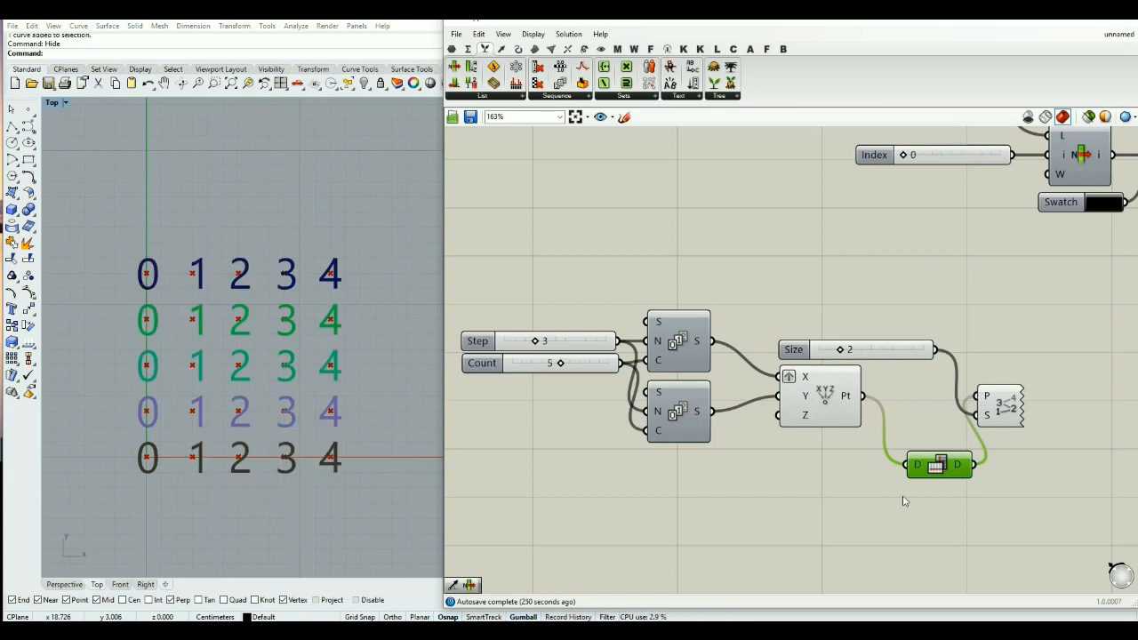
left_click_drag(1010, 429, 1094, 425)
left_click_drag(942, 465, 955, 399)
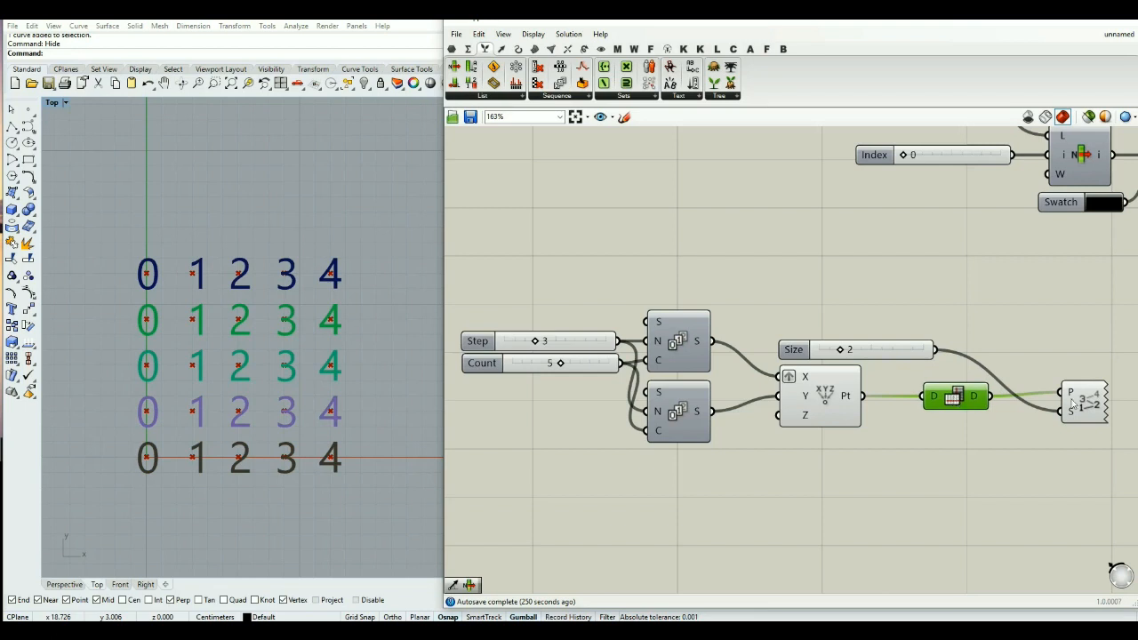
left_click(1078, 405)
left_click(1022, 473)
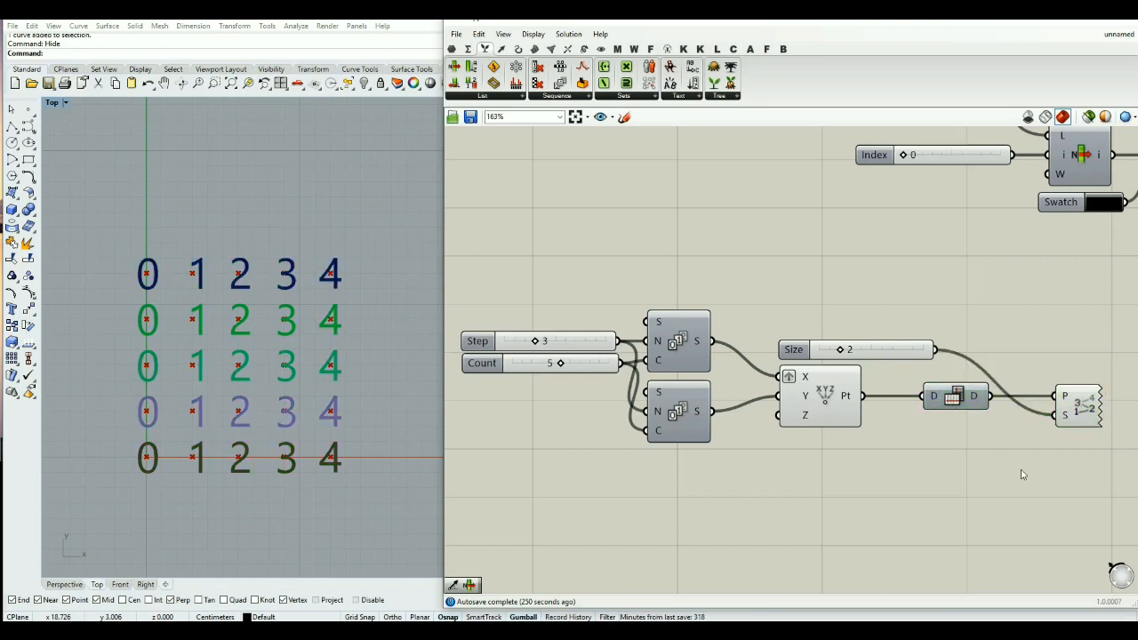
Step: Switch the Rhino viewport to the Perspective view
left_click(73, 584)
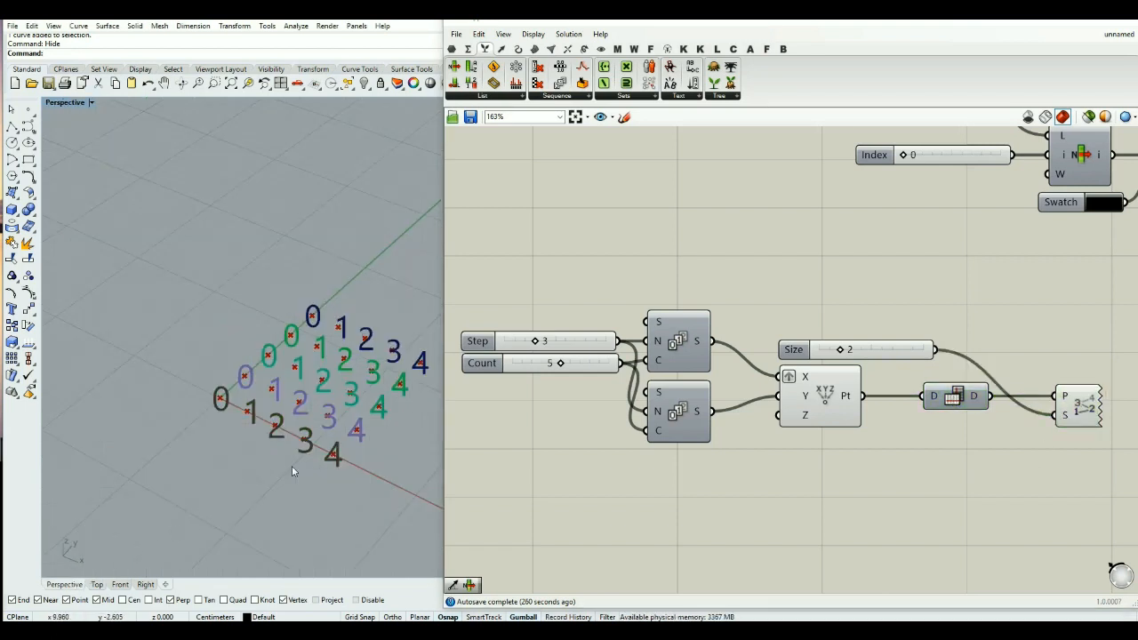
double_click(932, 501)
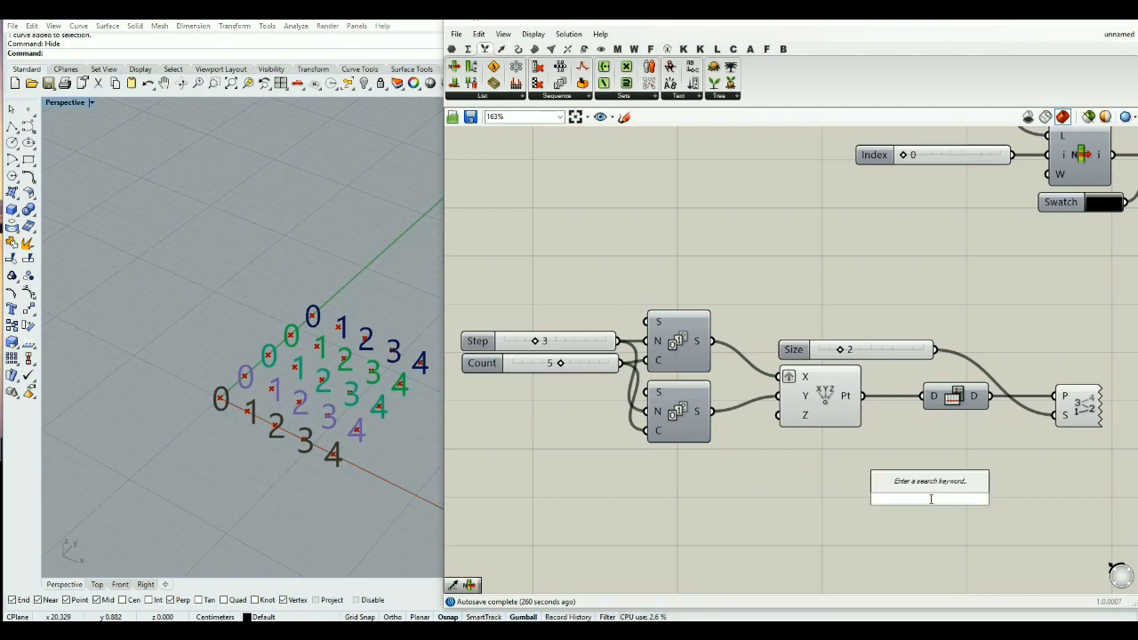
type("list")
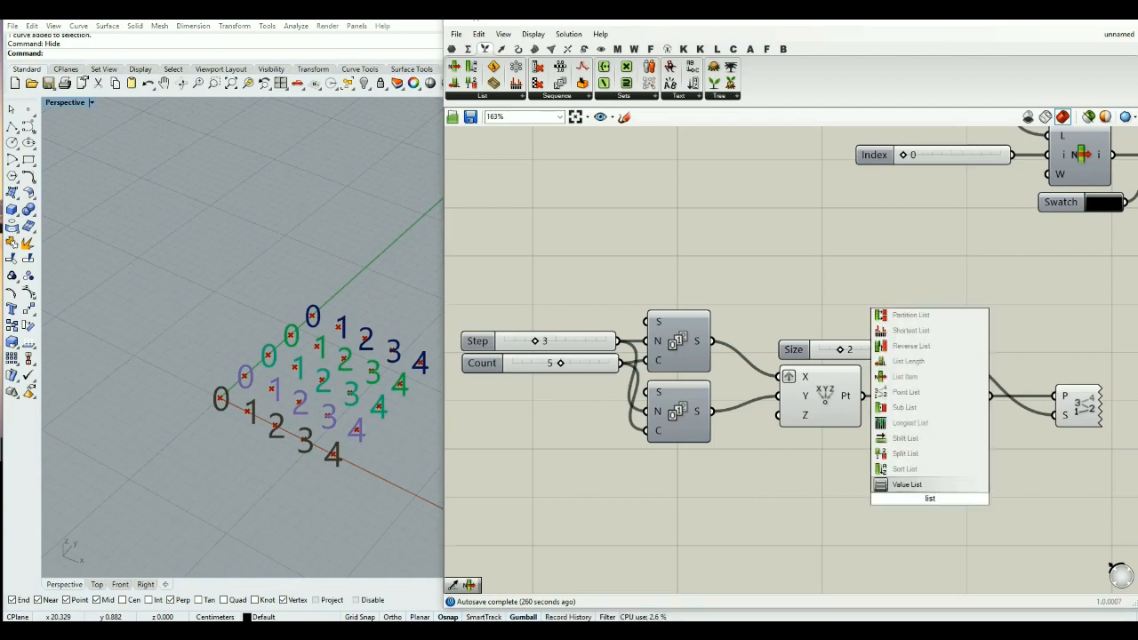
key("Return")
Step: Add a Line SDL component below Point List and connect Construct Point's output to its start input
double_click(923, 517)
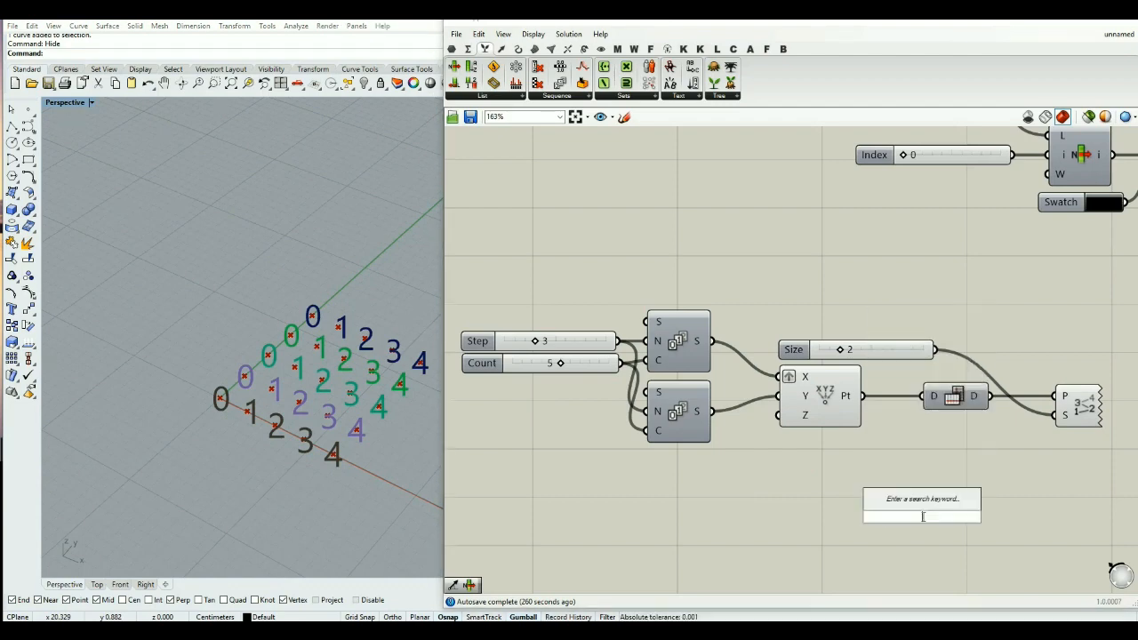
type("line")
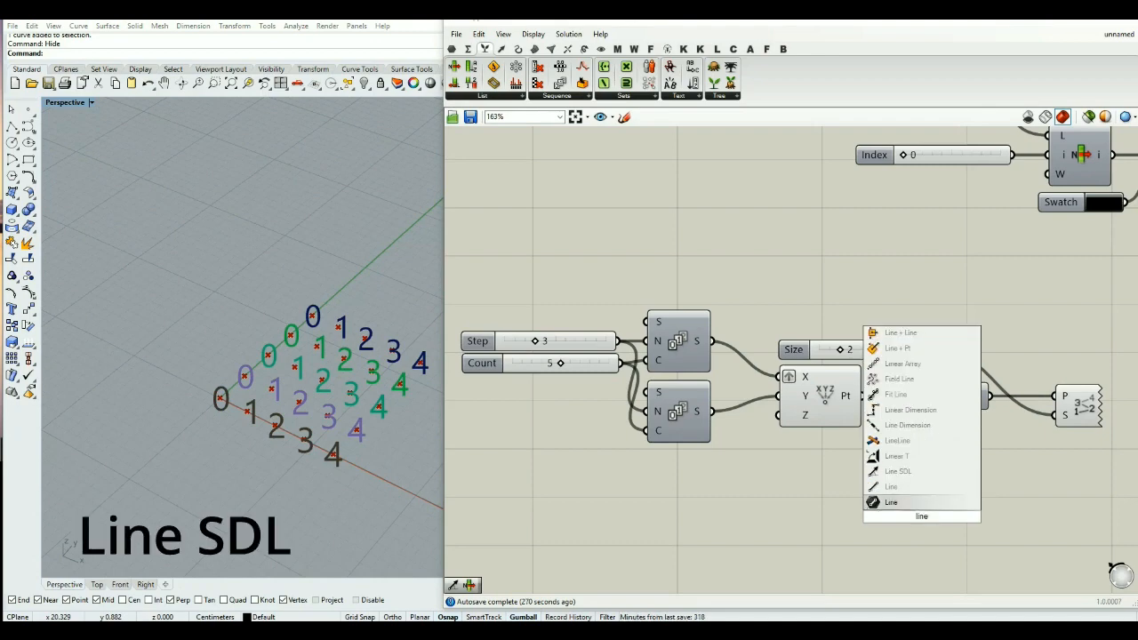
left_click(921, 476)
left_click_drag(925, 514, 962, 516)
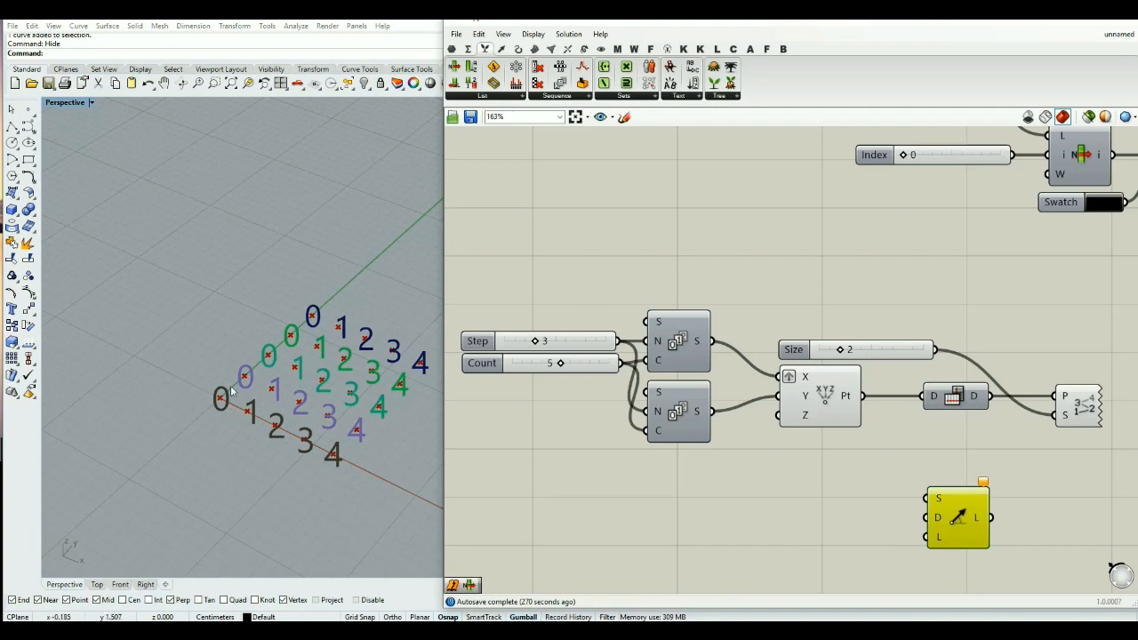
left_click_drag(956, 522, 1049, 525)
double_click(942, 508)
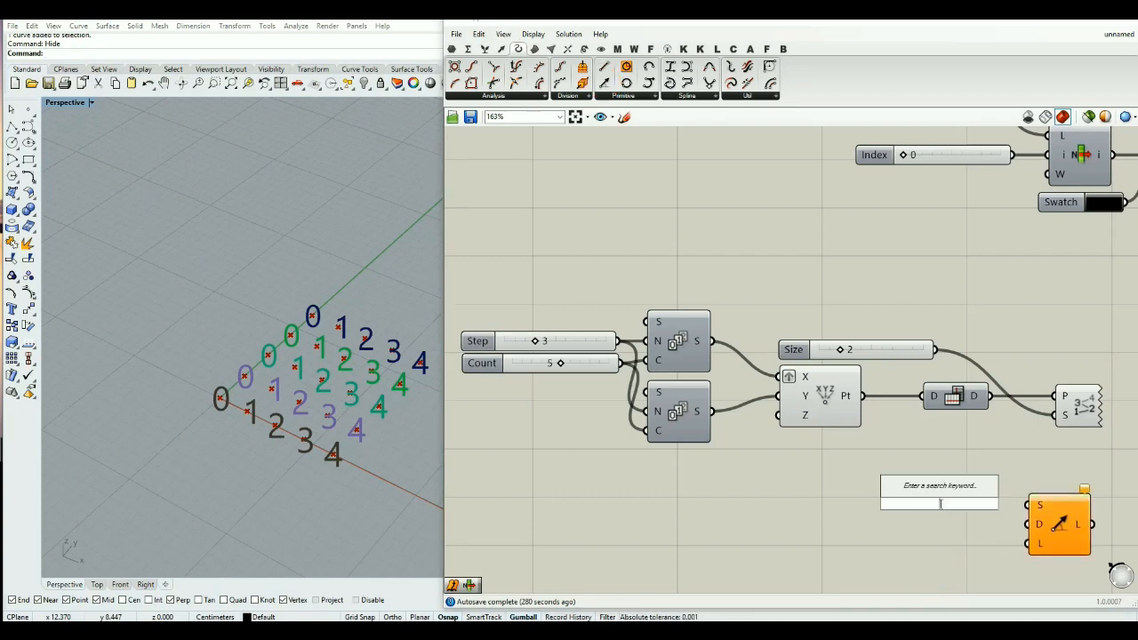
left_click_drag(861, 395, 1029, 506)
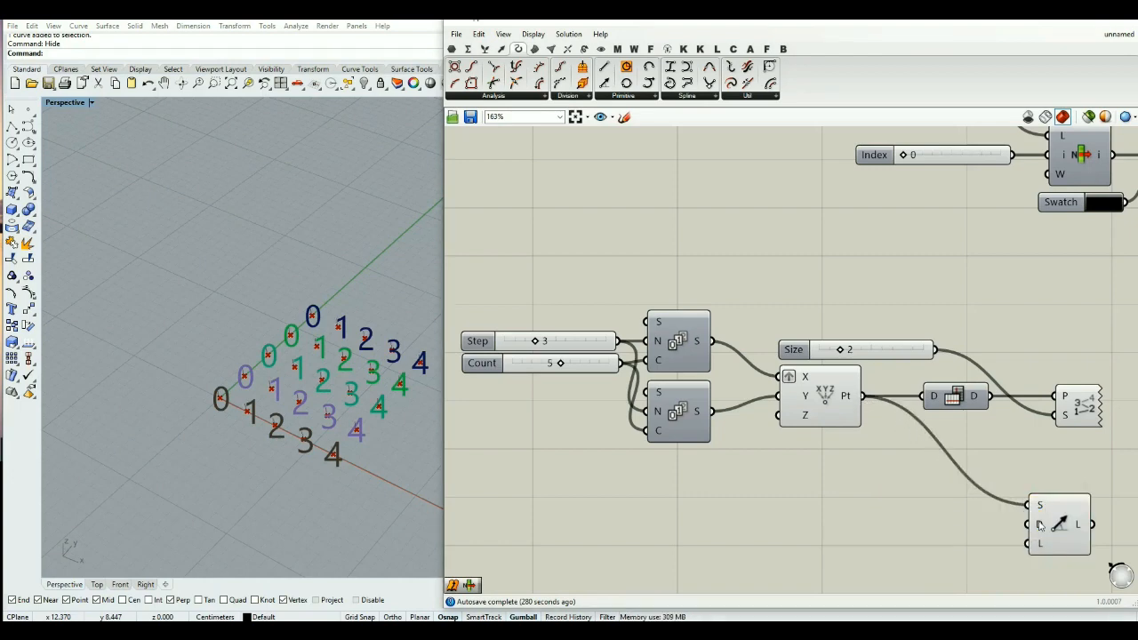
Step: Add a Unit Z component and connect its vector output to Line SDL's direction input
double_click(957, 523)
type("unit z")
key("Return")
left_click_drag(989, 522, 1029, 524)
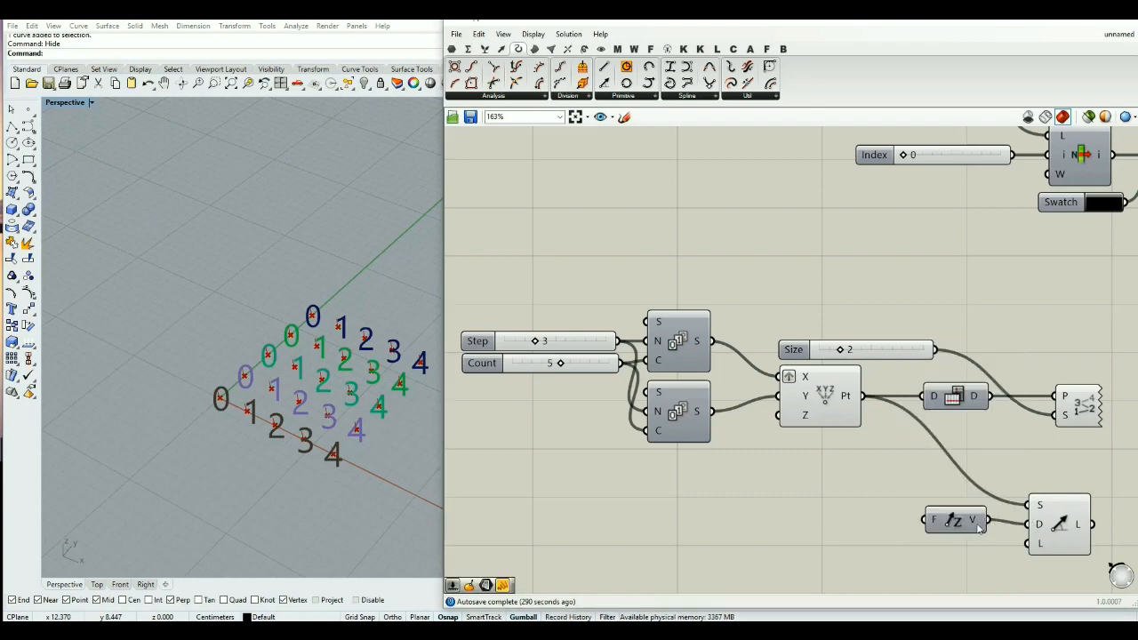
left_click(968, 531)
Step: Add a number slider with value 10 beside Unit Z and connect it to Line SDL's length input
double_click(975, 551)
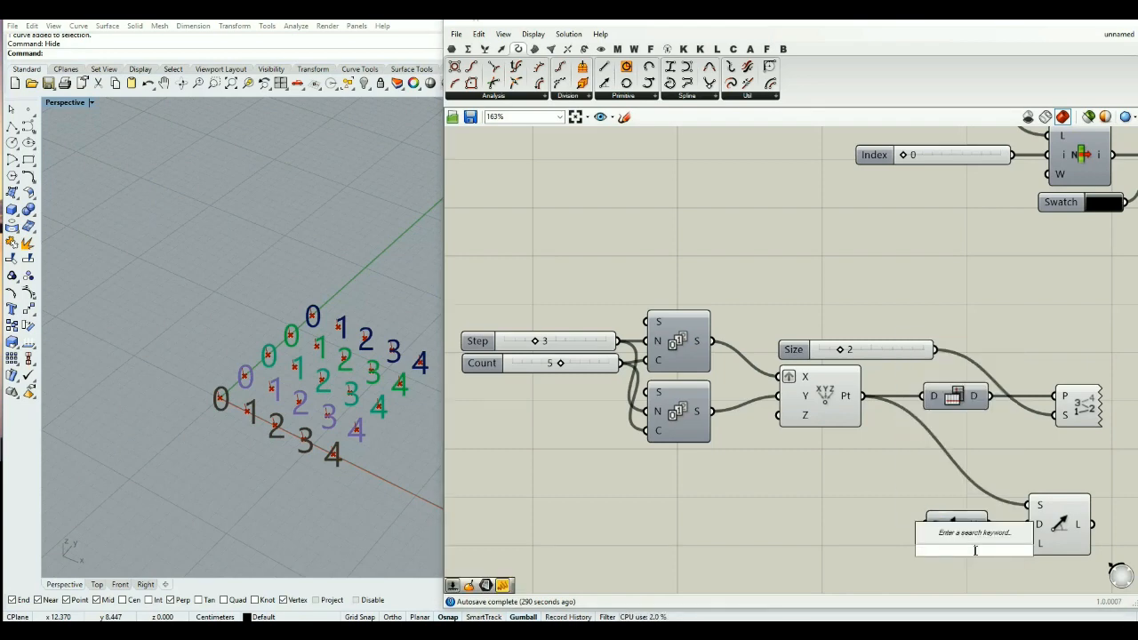
key("Return")
left_click(944, 554)
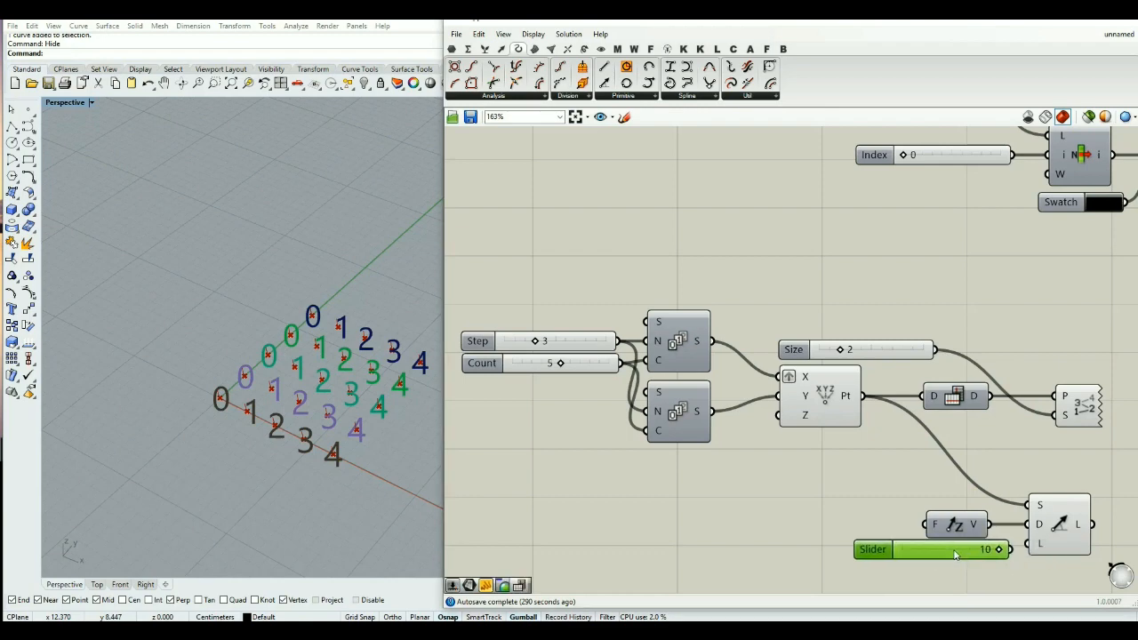
left_click_drag(1034, 550, 987, 552)
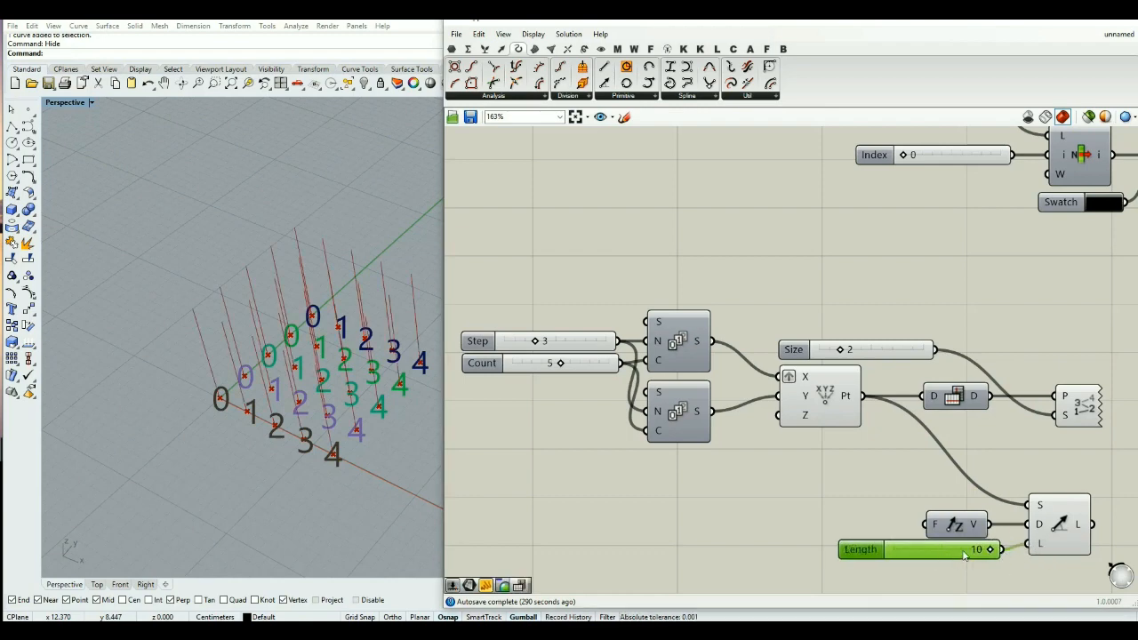
Step: Set the Size slider that feeds the Point List labels to 1
scroll(288, 506, "down", 3)
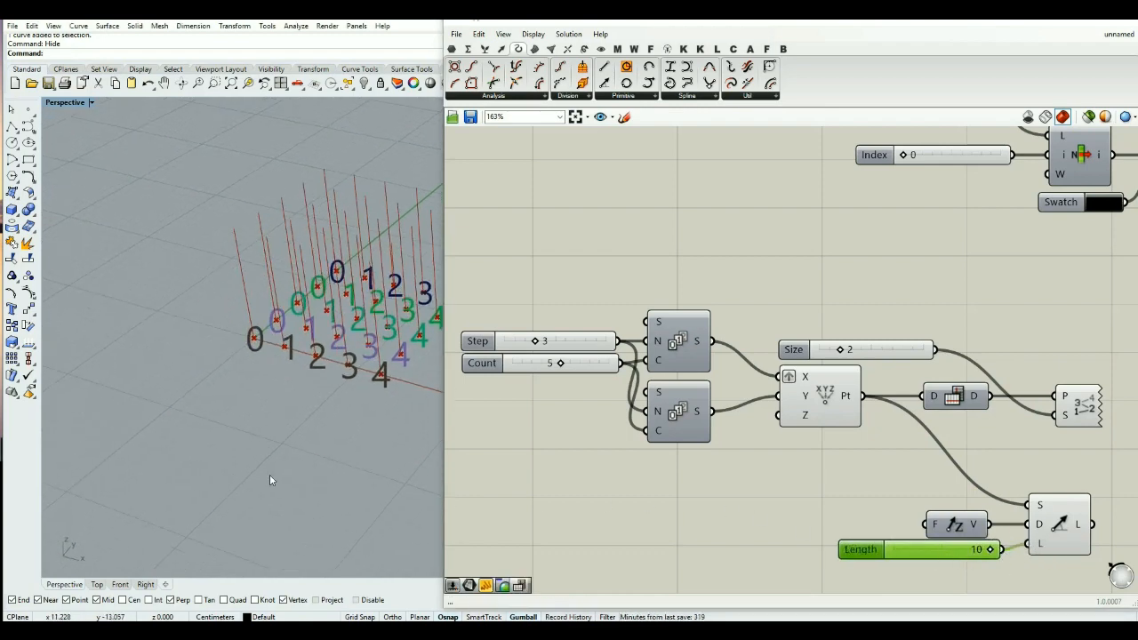
scroll(273, 475, "down", 2)
scroll(343, 340, "up", 3)
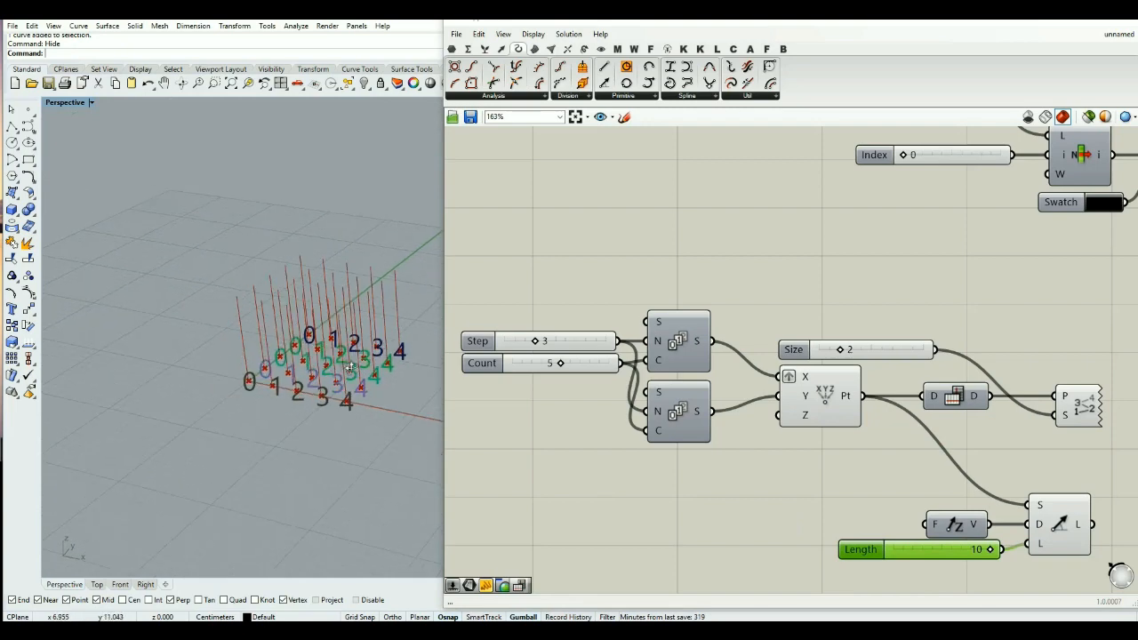
left_click_drag(841, 349, 830, 350)
scroll(355, 375, "up", 2)
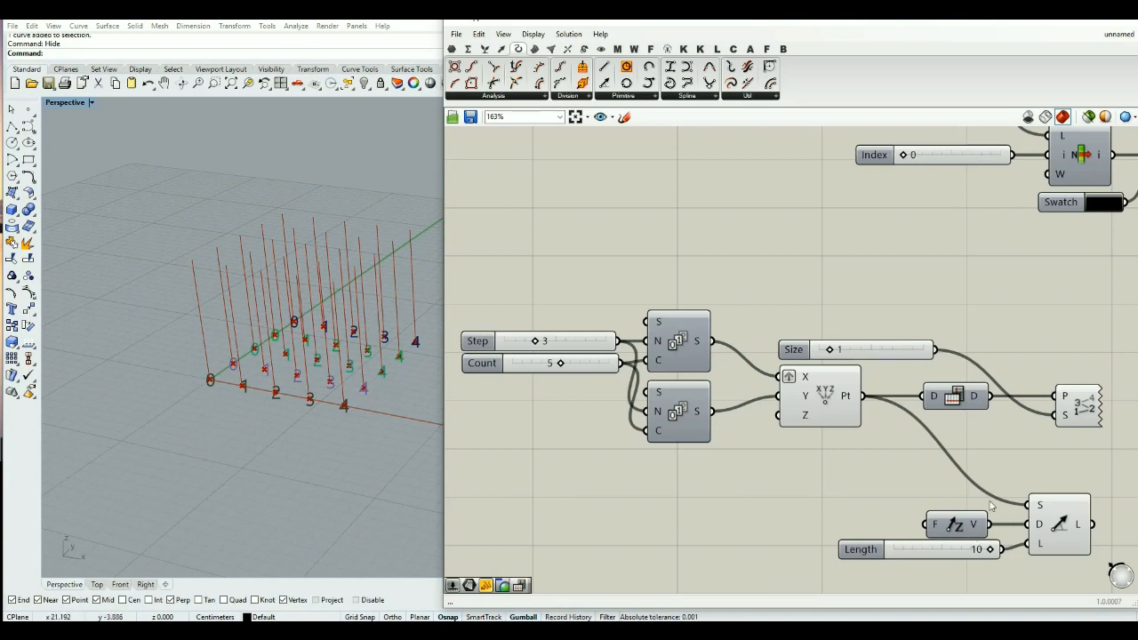
Step: Add a List Item component below Construct Point and connect Construct Point's output to its list input
double_click(883, 489)
type("list ite")
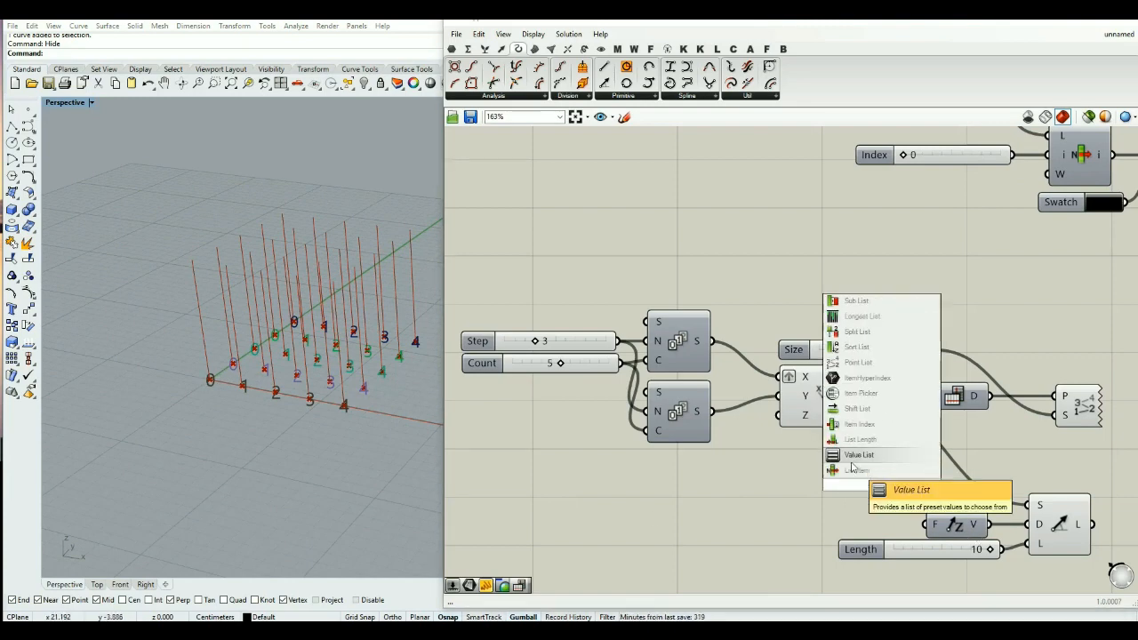
left_click(859, 468)
left_click_drag(863, 397, 853, 465)
left_click_drag(868, 479, 898, 467)
Step: Add an index slider with value 0 for List Item and connect List Item's output to Line SDL's start input
left_click(836, 474)
double_click(836, 474)
type("0")
key("Return")
left_click_drag(875, 477, 1028, 505)
scroll(336, 470, "up", 3)
scroll(331, 478, "down", 2)
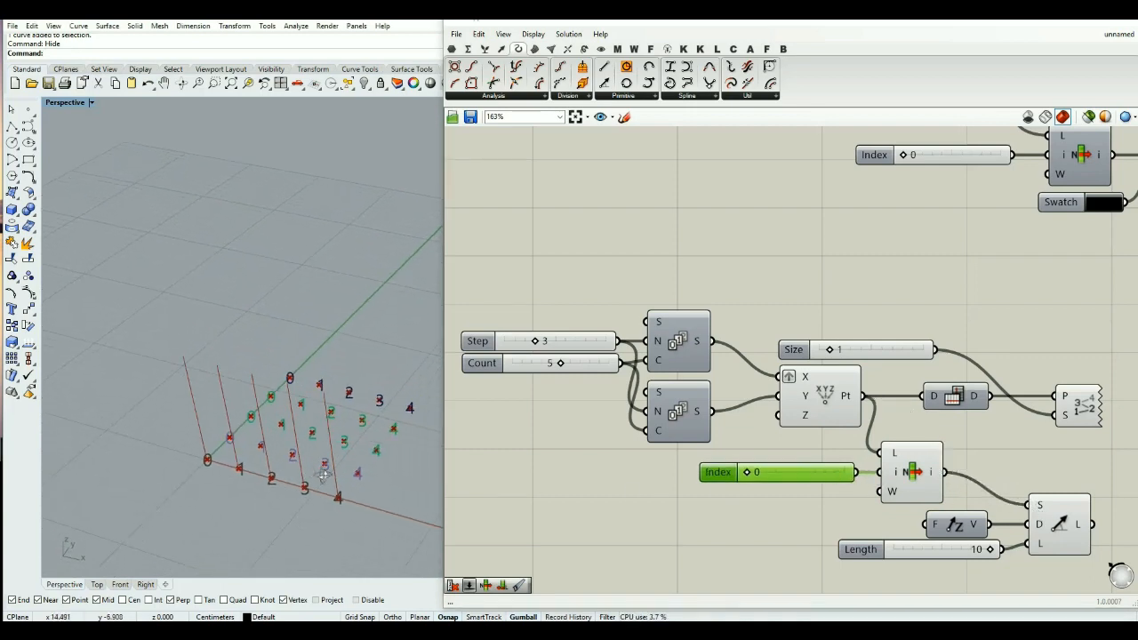
Step: Connect Construct Point directly to Point List's points input and feed the Flip Matrix output into List Item's list input
left_click_drag(955, 396, 955, 322)
left_click_drag(863, 397, 1066, 397)
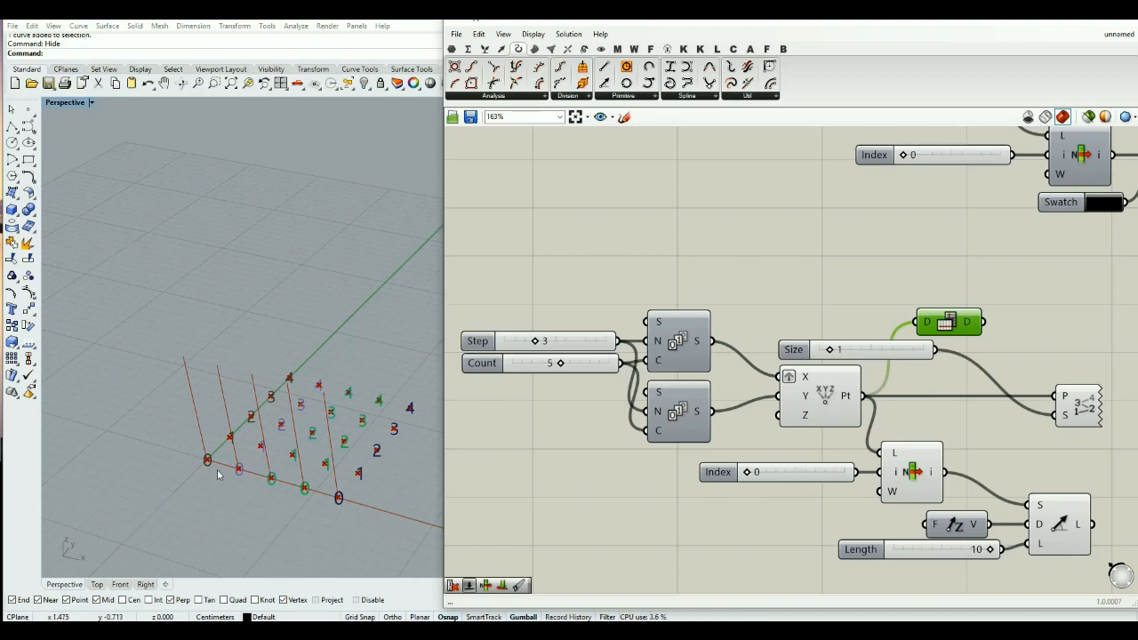
left_click_drag(952, 325, 940, 417)
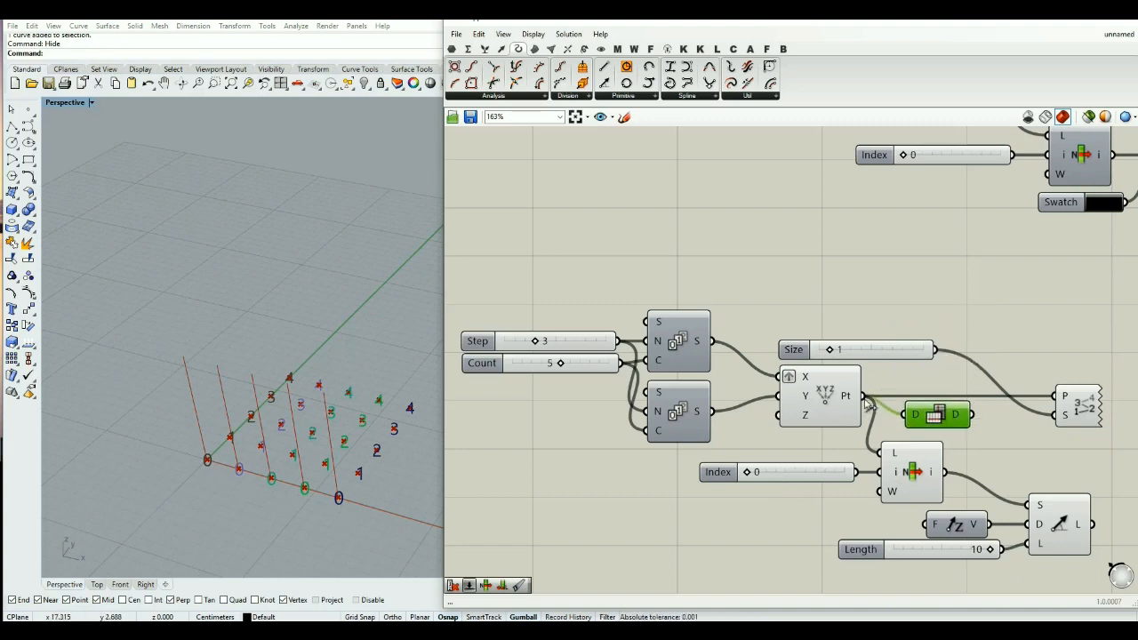
left_click_drag(973, 416, 883, 453)
Step: Connect the Flip Matrix output to Point List's points input and space out List Item, its Index slider and Line SDL
left_click_drag(925, 484, 1021, 486)
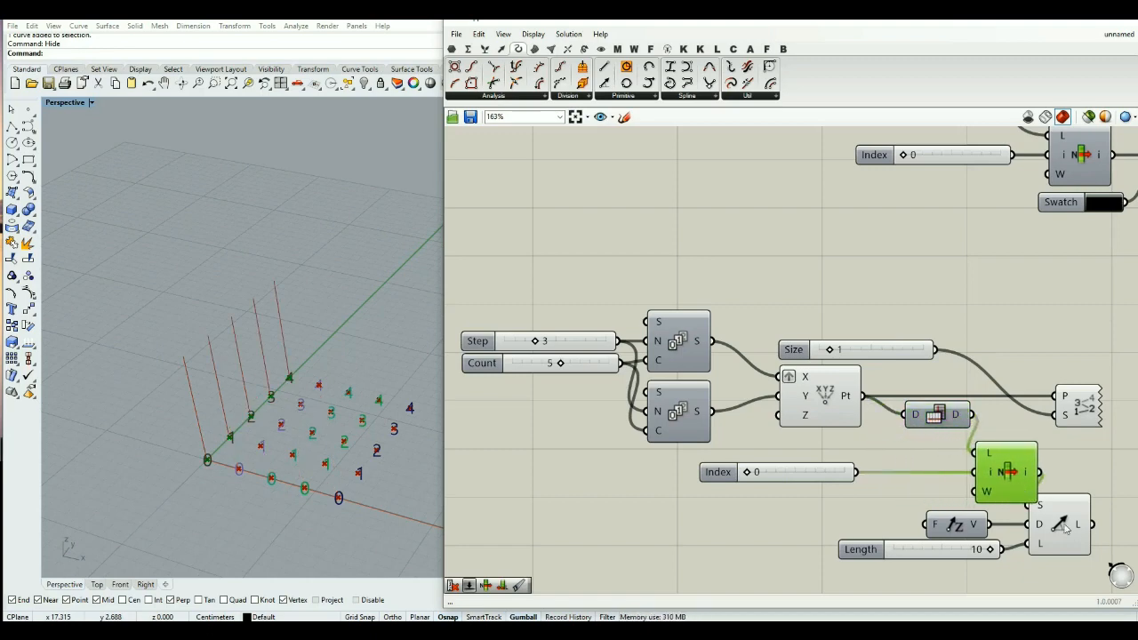
left_click_drag(1067, 528, 1091, 533)
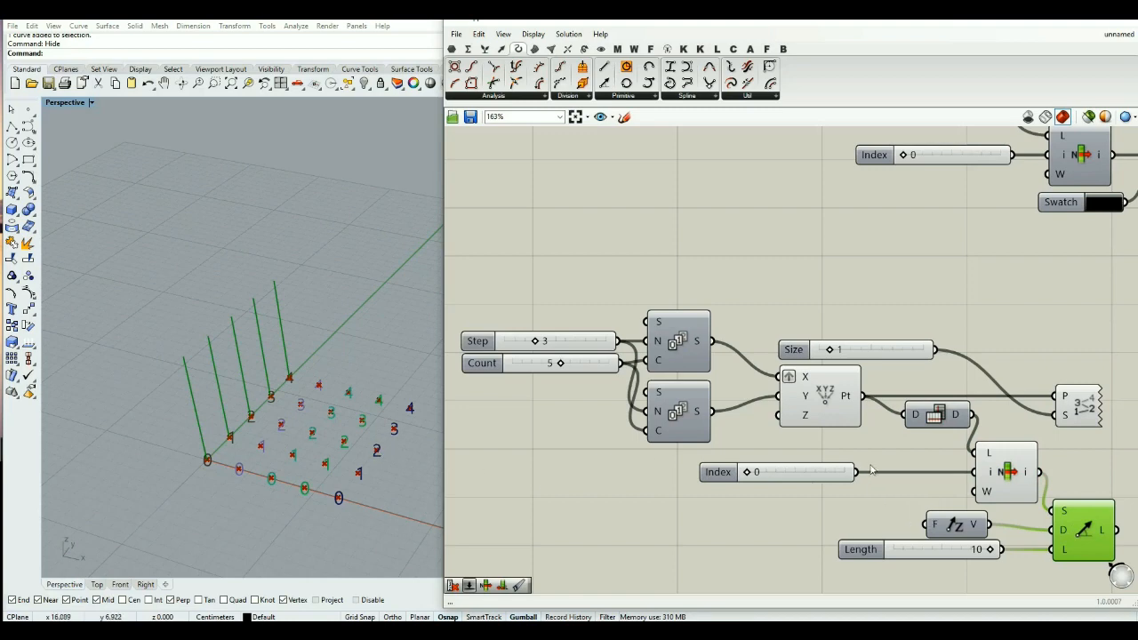
left_click_drag(972, 415, 1059, 395)
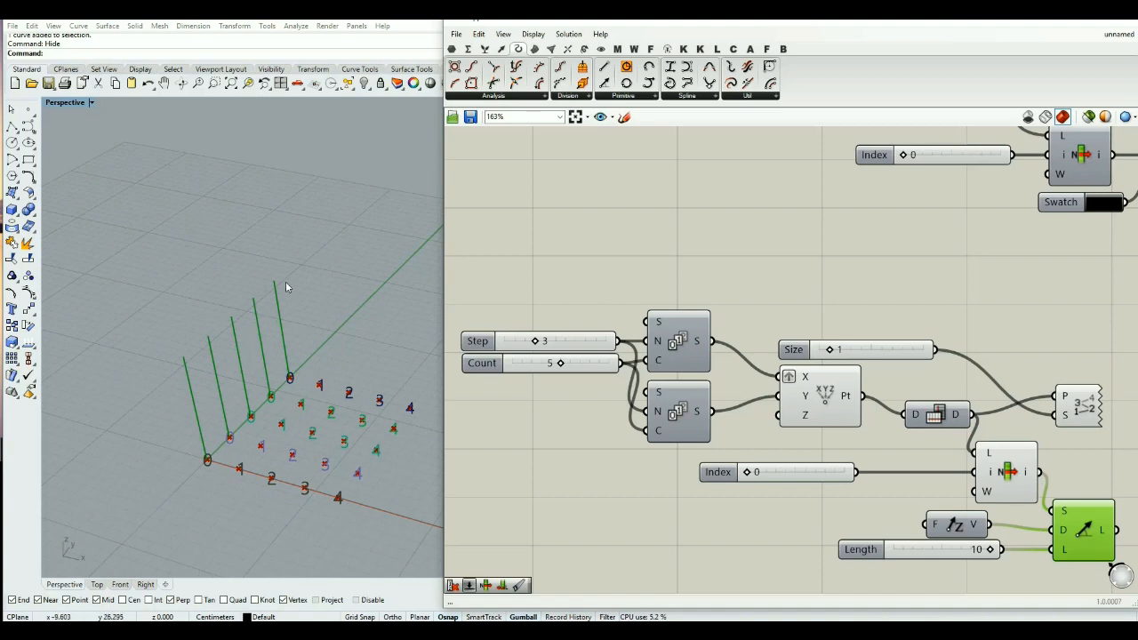
right_click_drag(992, 517, 933, 469)
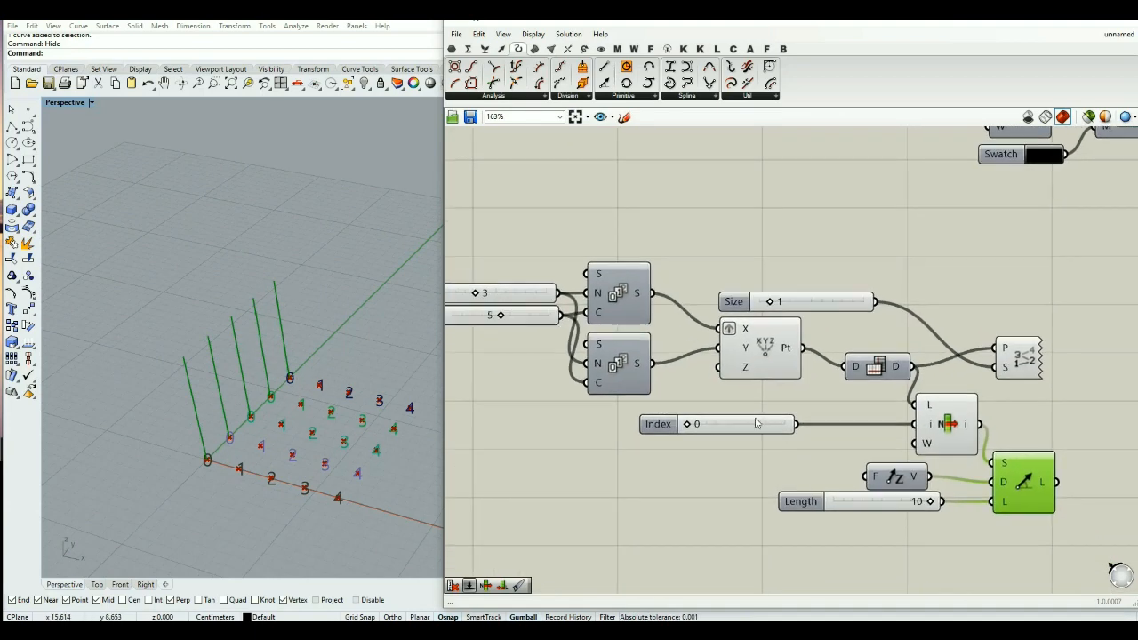
left_click_drag(760, 424, 808, 424)
mouse_move(1037, 500)
left_mouse_down()
mouse_move(1058, 504)
mouse_move(1051, 485)
left_mouse_up()
left_click(984, 532)
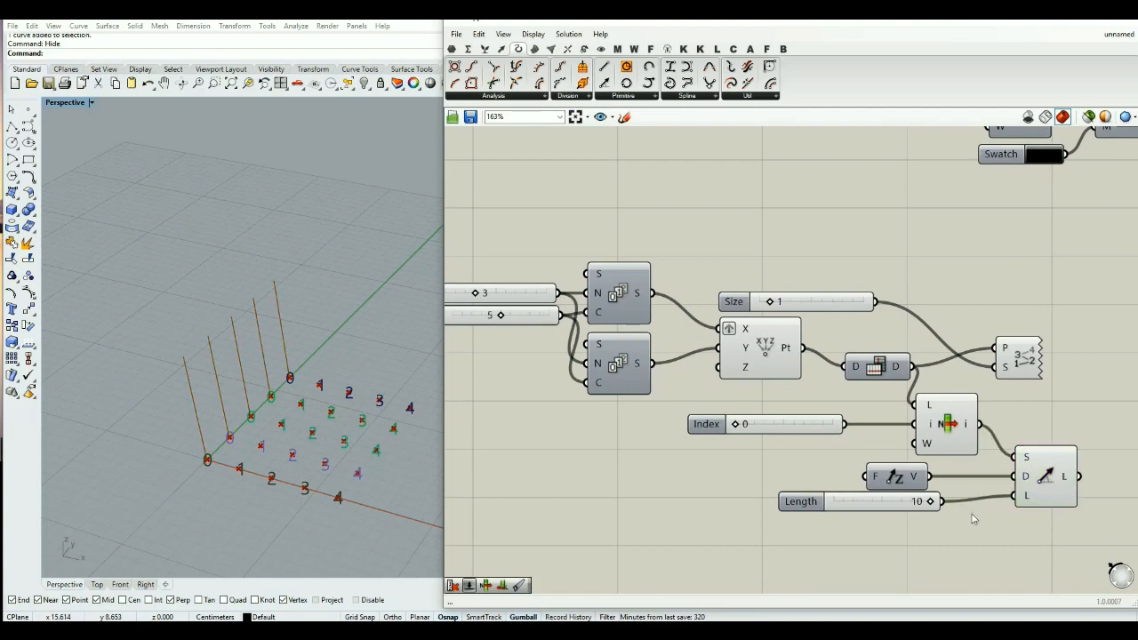
Step: Delete Flip Matrix and connect Construct Point's output directly to Point List's points input and List Item's list input
left_click(877, 367)
key("Delete")
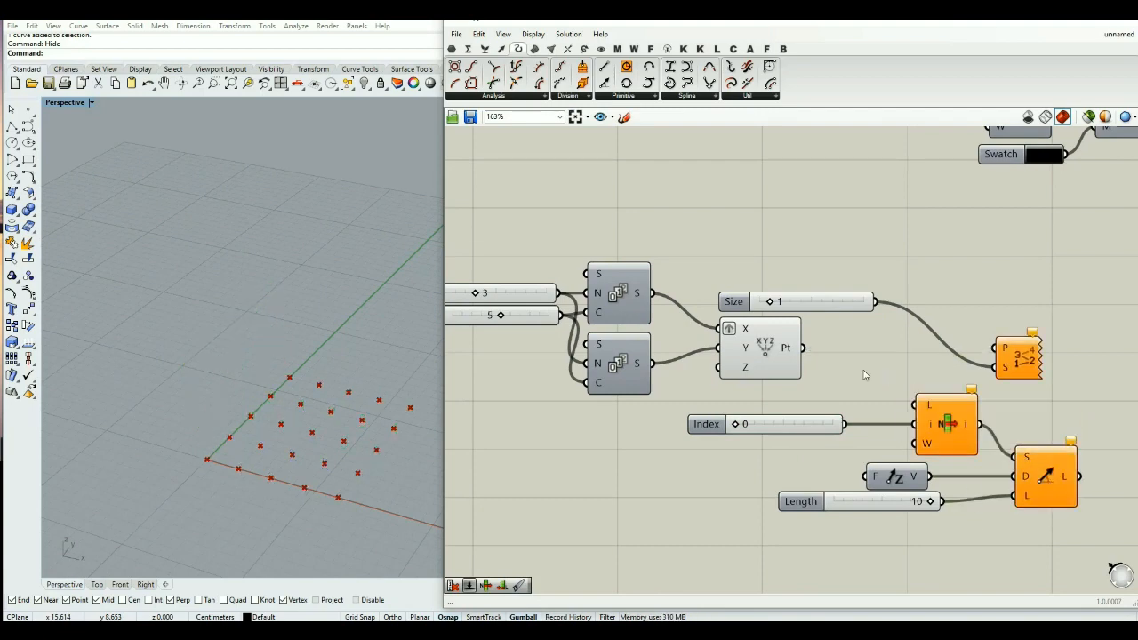
left_click(1019, 363)
left_click(980, 298)
left_click_drag(806, 349, 916, 404)
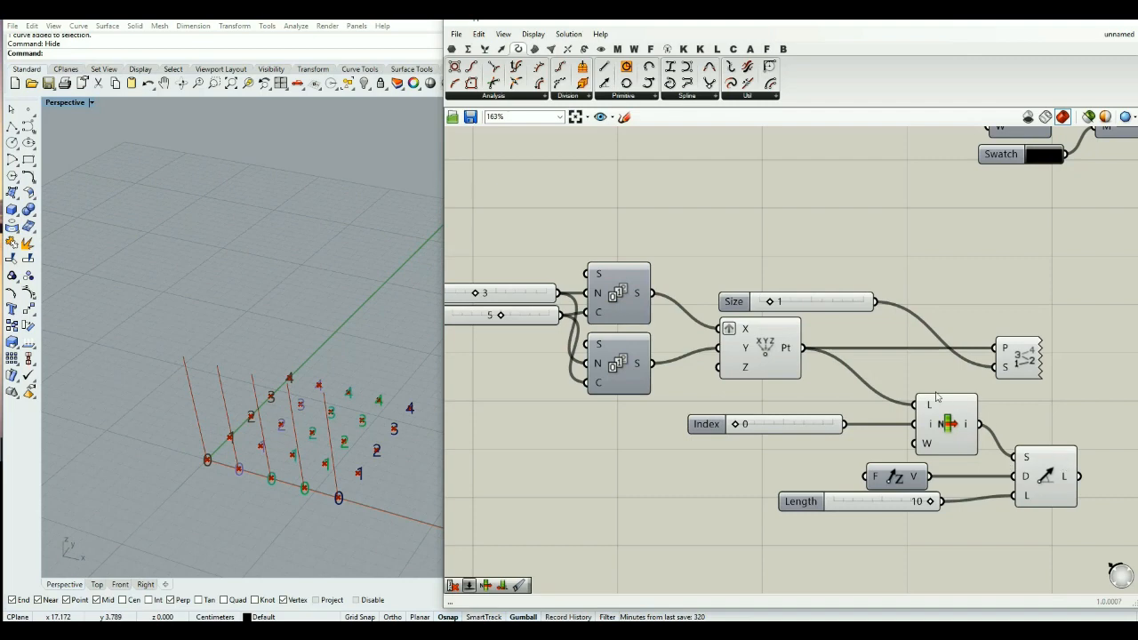
Step: Flatten Construct Point's point output, keeping the List Item index at 0
right_click(806, 350)
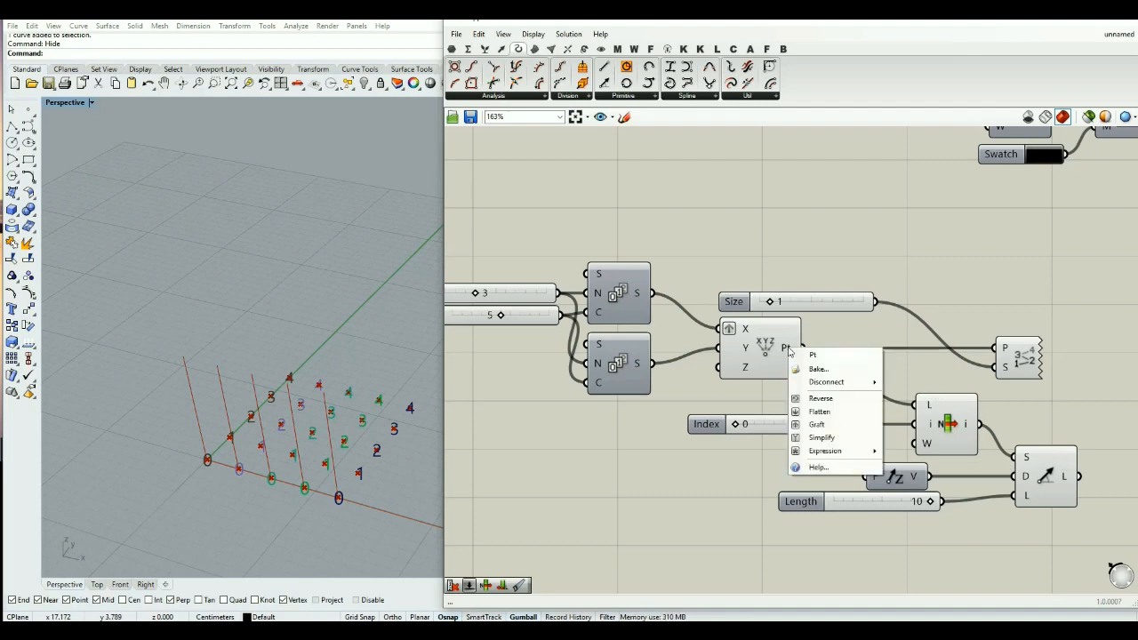
left_click(822, 413)
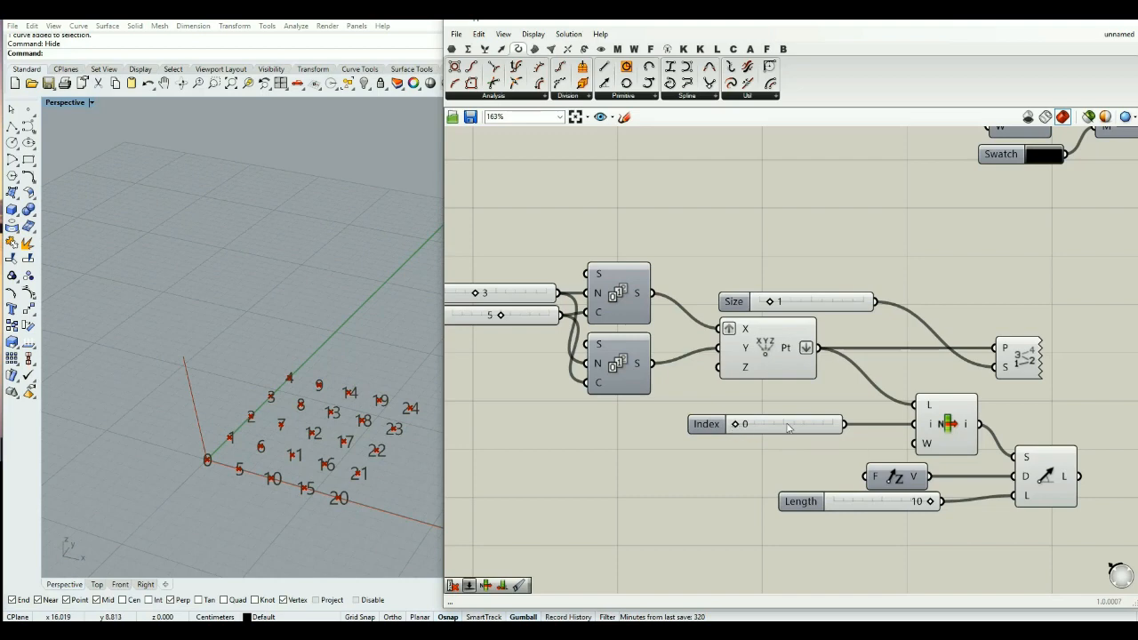
left_click(925, 407)
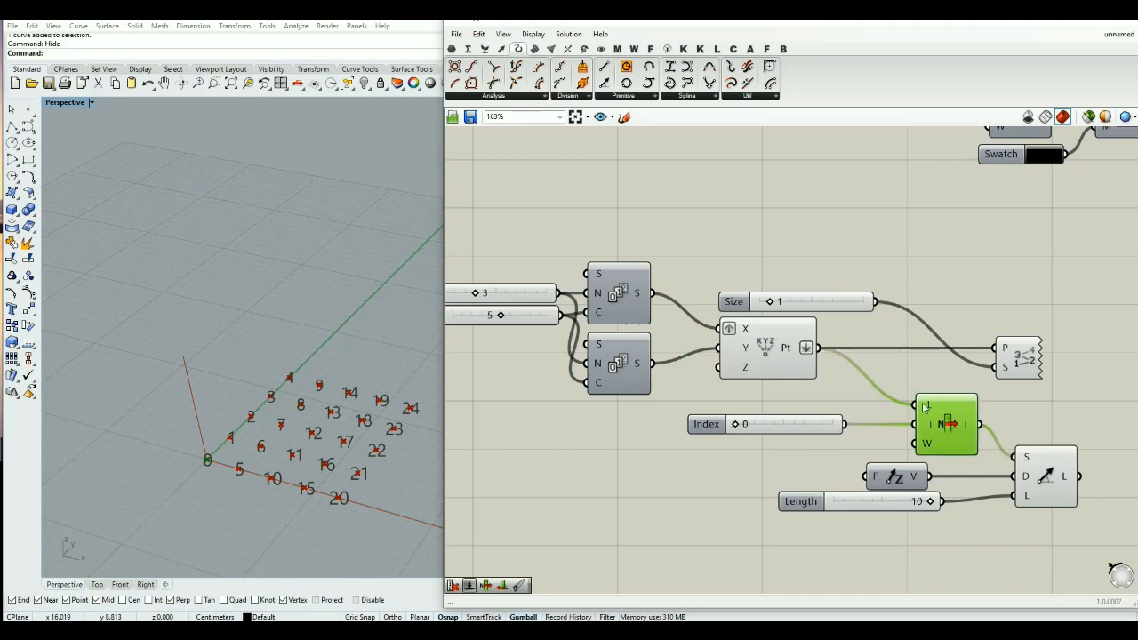
mouse_move(734, 426)
left_mouse_down()
mouse_move(756, 427)
mouse_move(729, 428)
left_mouse_up()
scroll(818, 345, "down", 1)
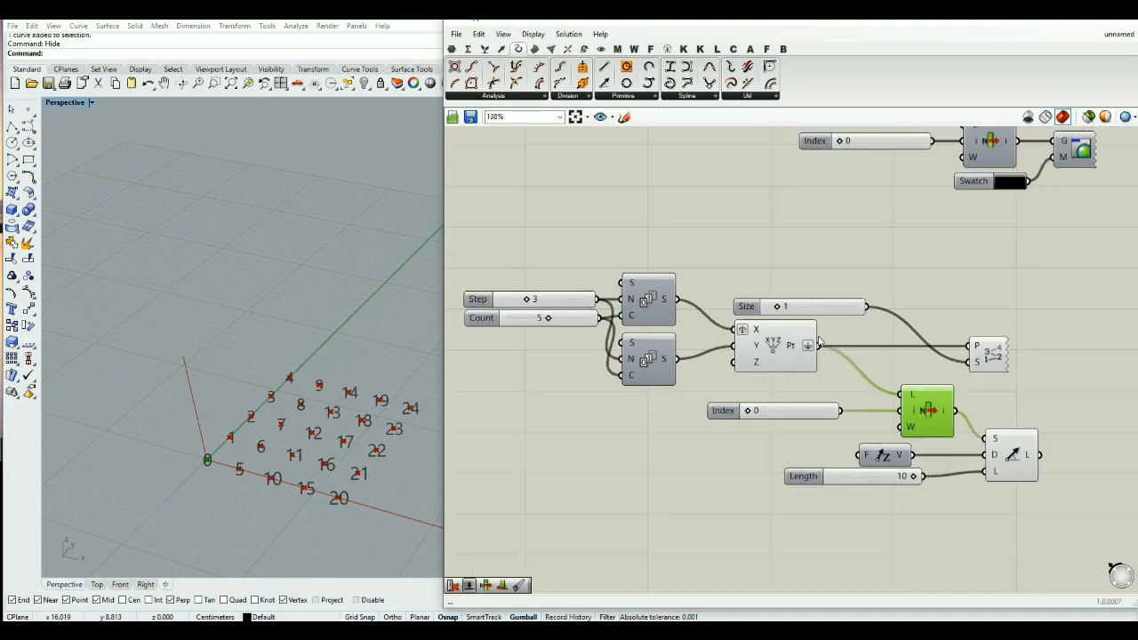
right_click_drag(844, 366, 862, 360)
left_click(861, 374)
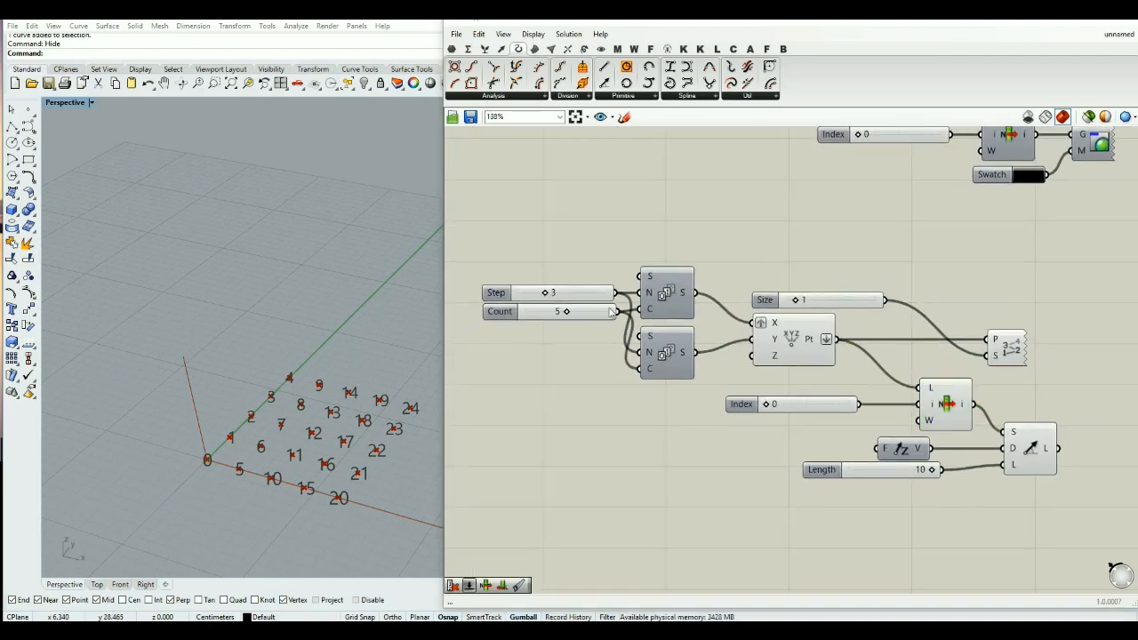
Step: Add a Surface From Points component in the empty canvas area below Line SDL
right_click_drag(876, 525, 847, 468)
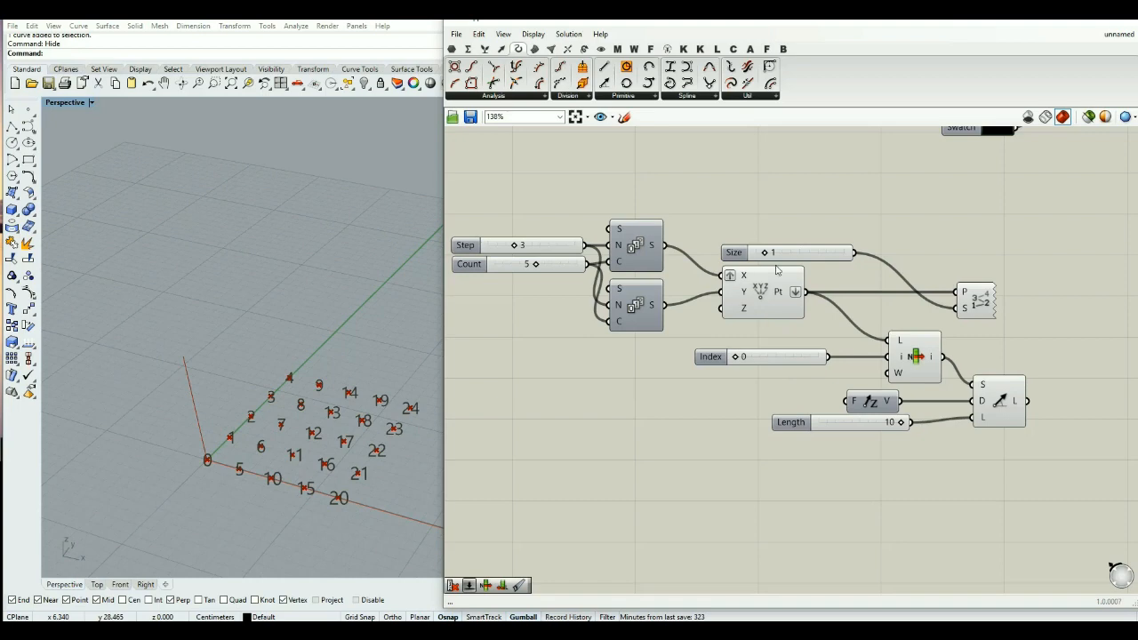
double_click(872, 513)
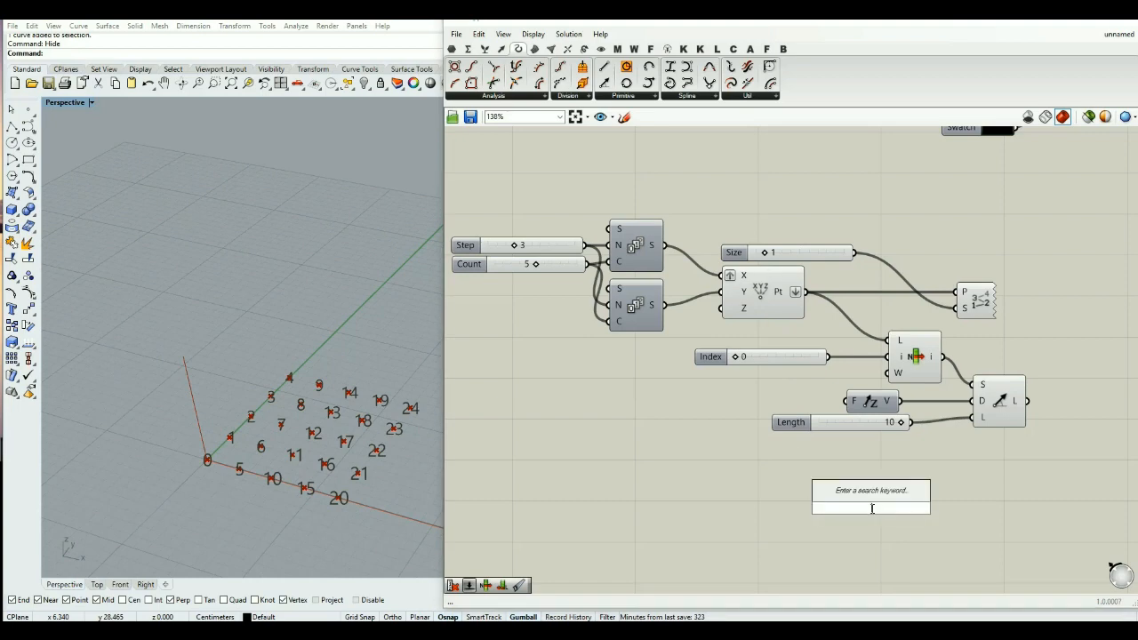
type("surface")
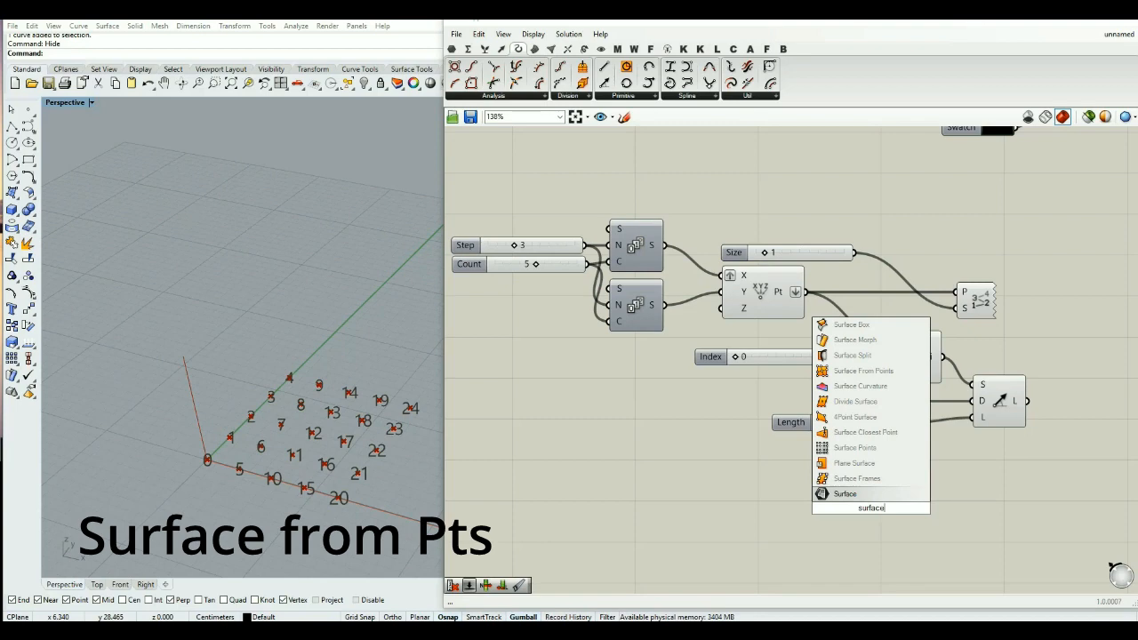
left_click(816, 370)
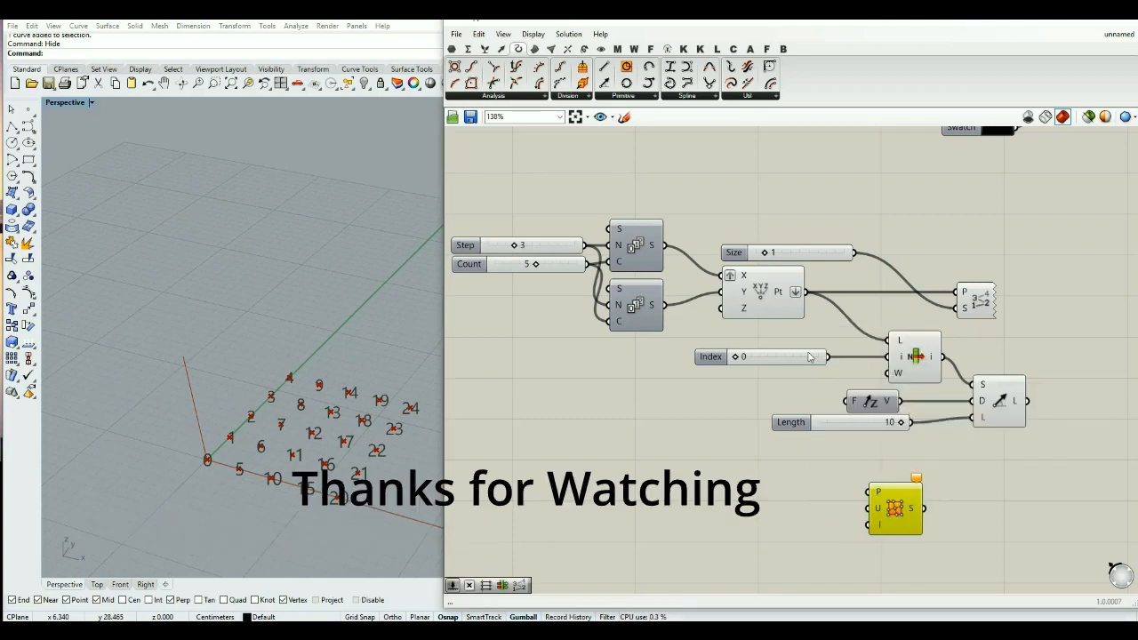
Step: Remove the Flatten option from Construct Point's point output
right_click(784, 294)
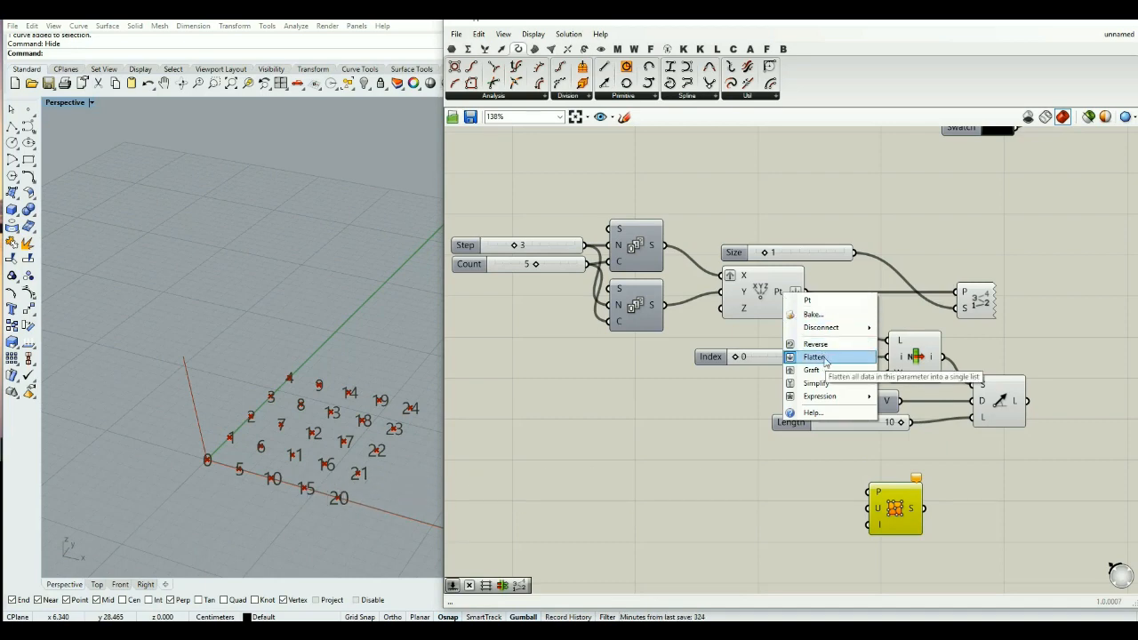
left_click(814, 357)
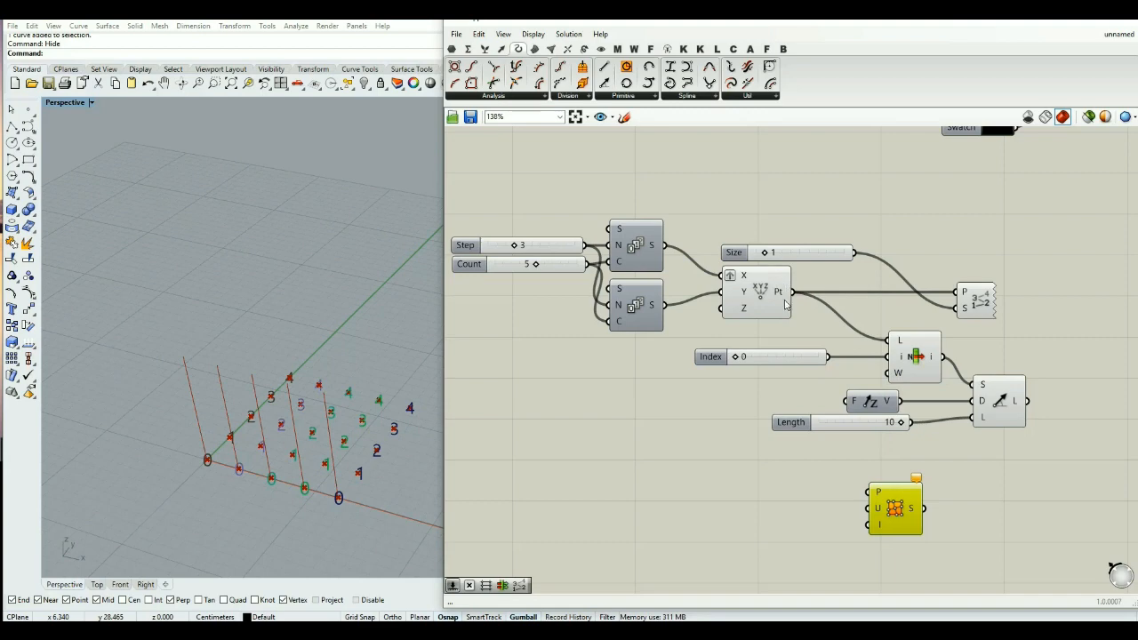
Step: Turn off the preview of Point List, List Item, Unit Z and Line SDL
left_click_drag(1039, 260, 872, 418)
middle_click(872, 418)
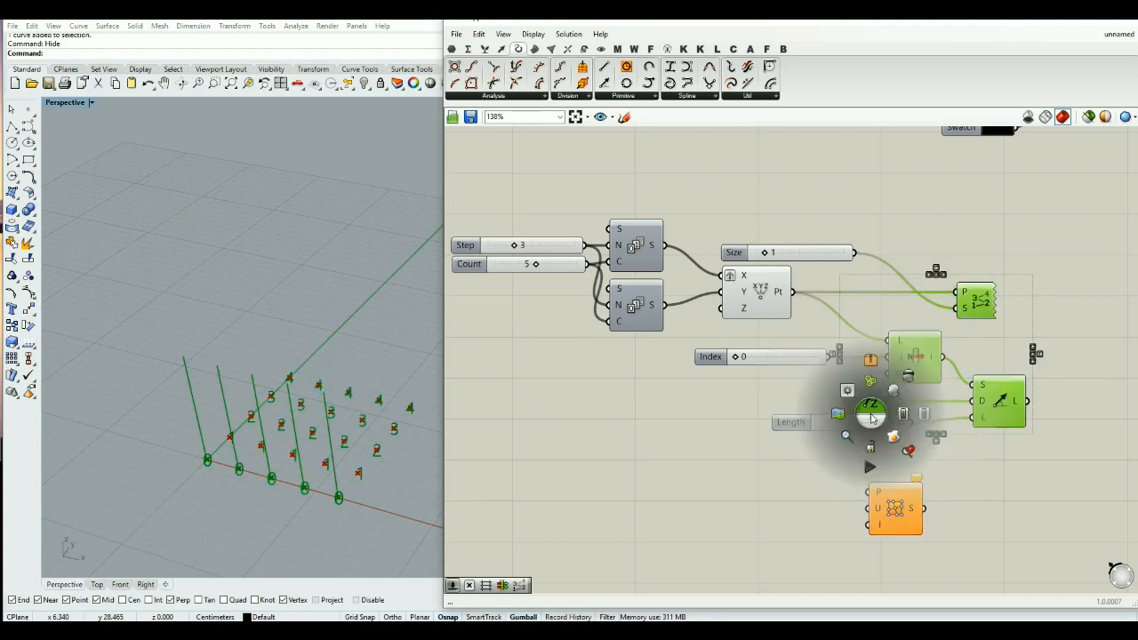
scroll(872, 418, "down", 1)
left_click(910, 377)
left_click(565, 419)
scroll(660, 345, "up", 2)
scroll(667, 267, "down", 2)
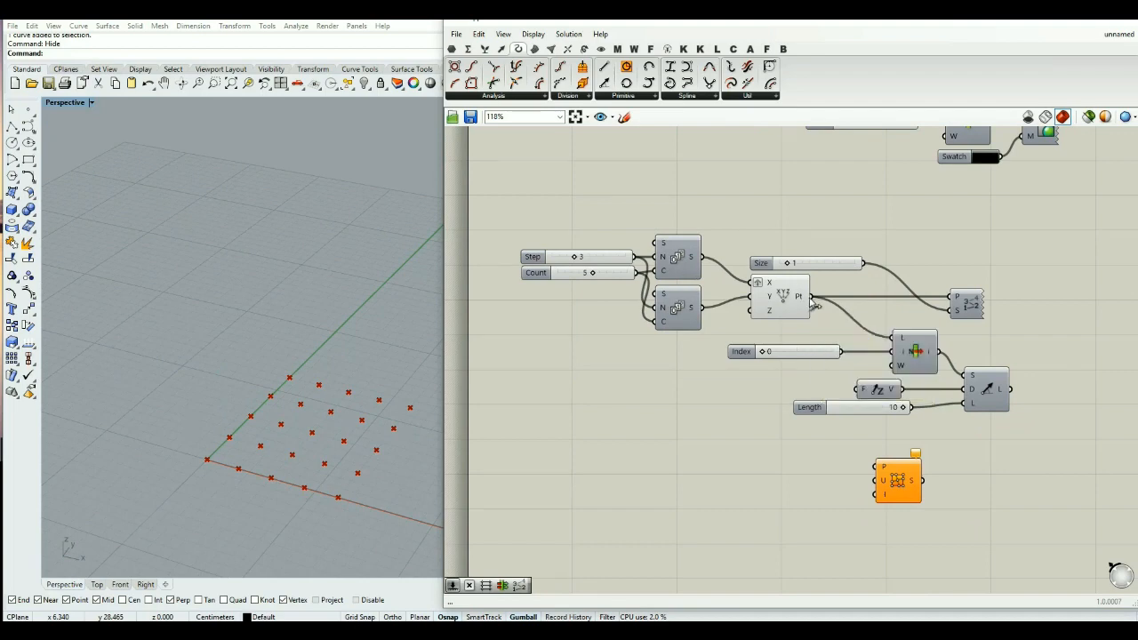
Step: Connect Construct Point's output to Surface From Points' P input and the Count slider to its U input
left_click_drag(816, 305, 916, 481)
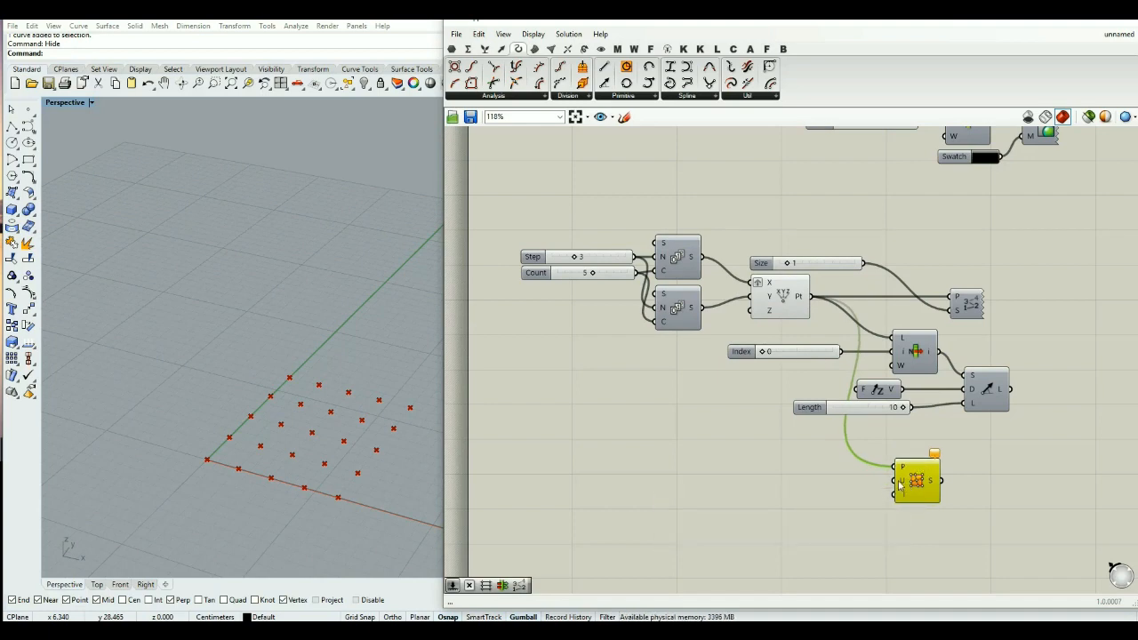
scroll(900, 483, "up", 3)
left_click_drag(763, 498, 918, 489)
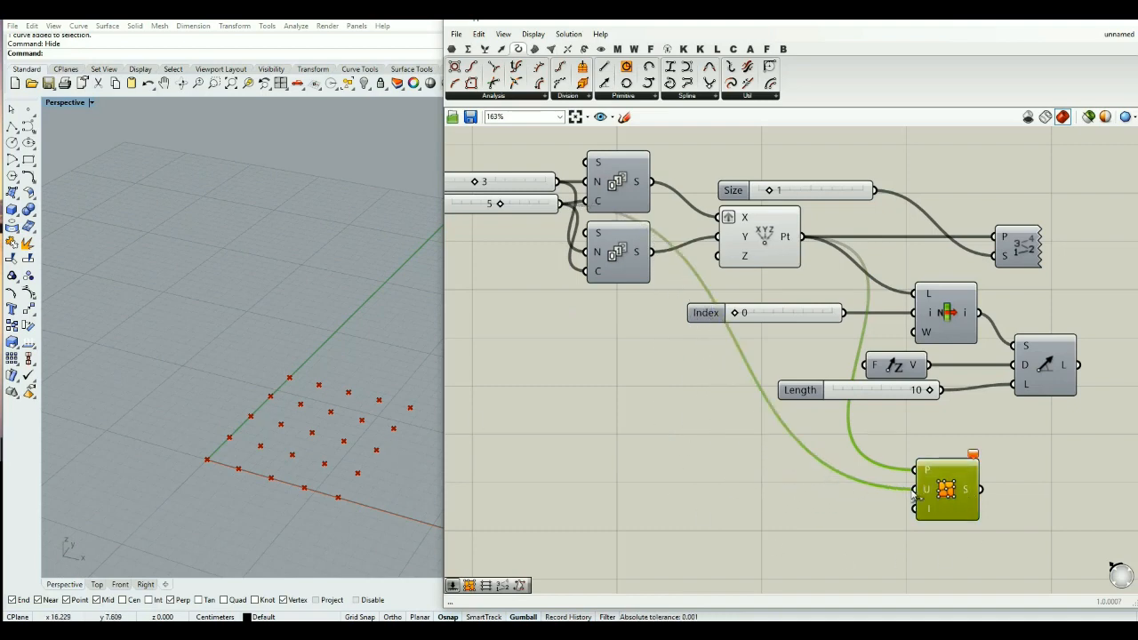
Step: Check the error on Surface From Points and flatten its P input
scroll(938, 475, "up", 3)
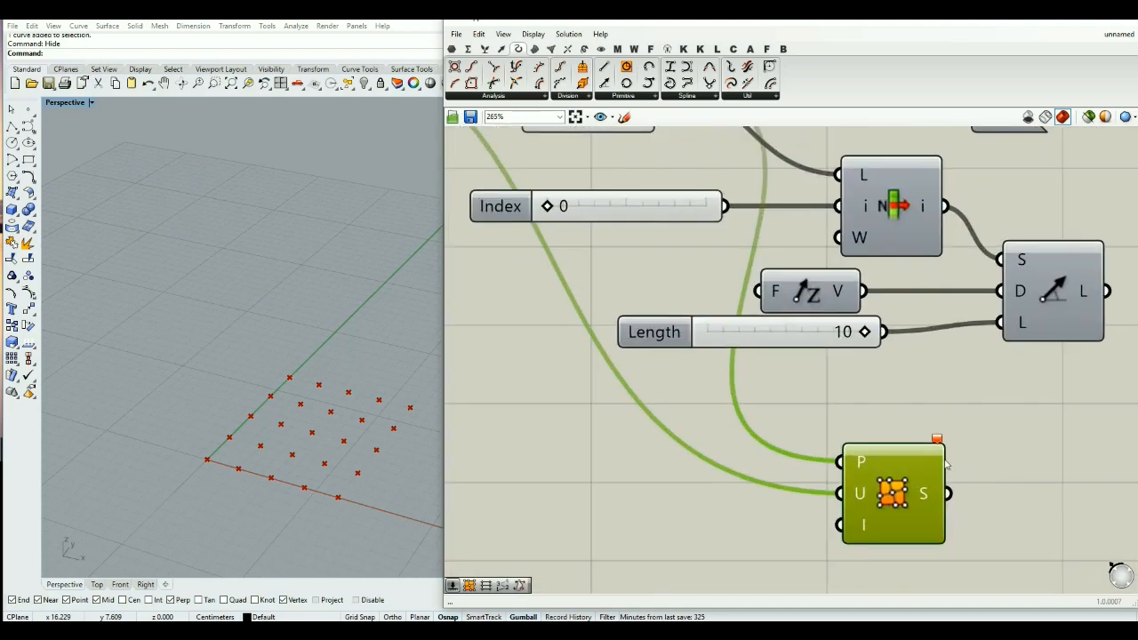
mouse_move(939, 441)
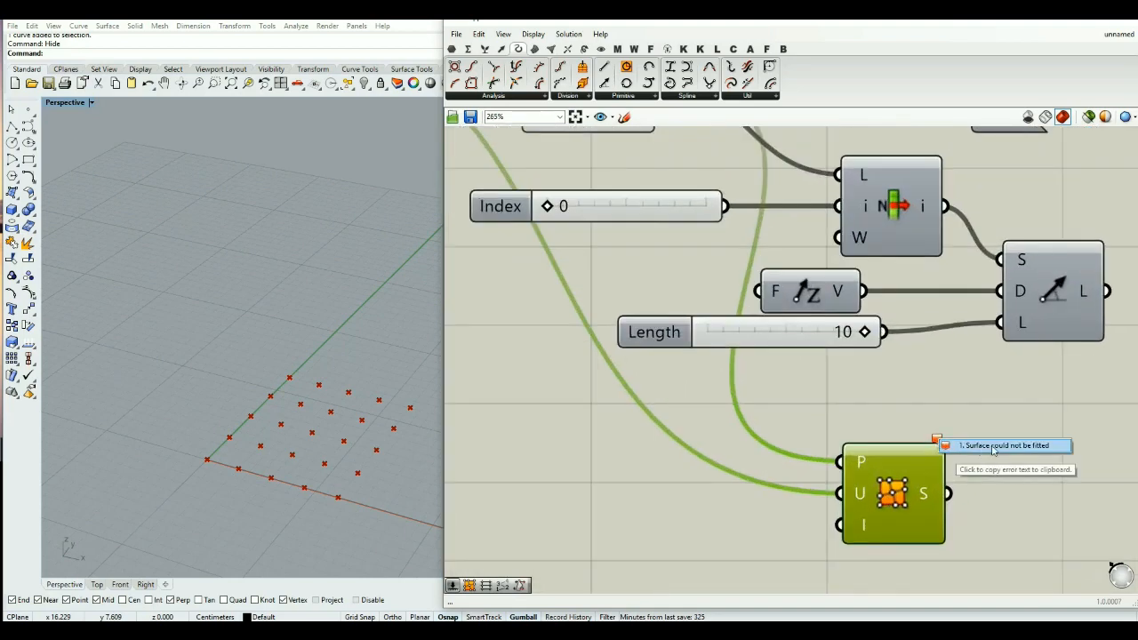
scroll(978, 431, "down", 3)
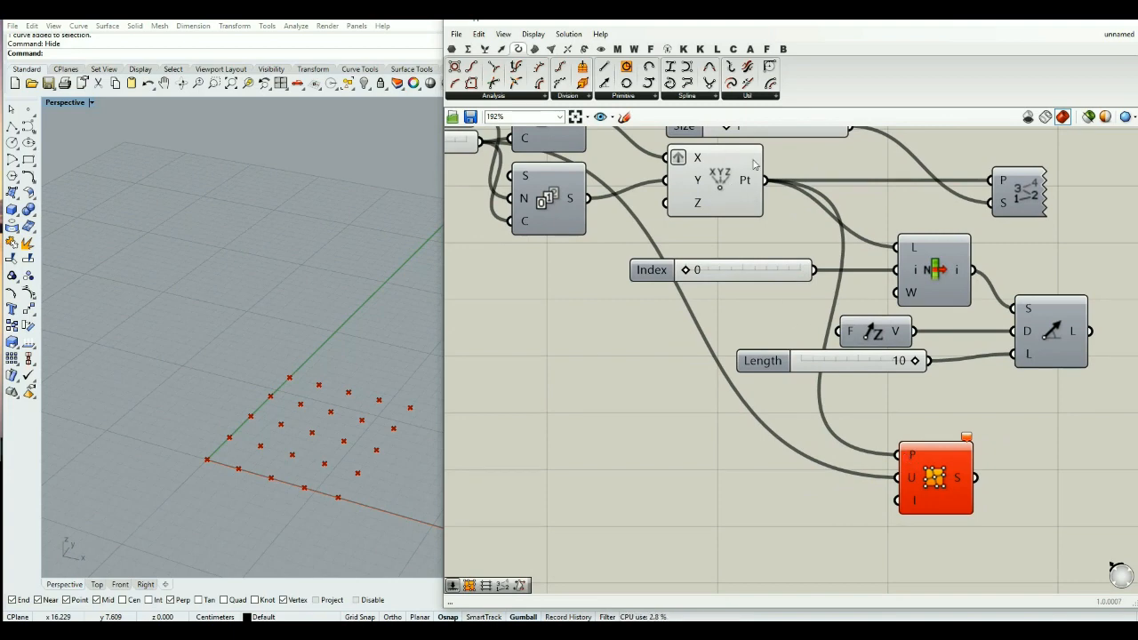
right_click(909, 458)
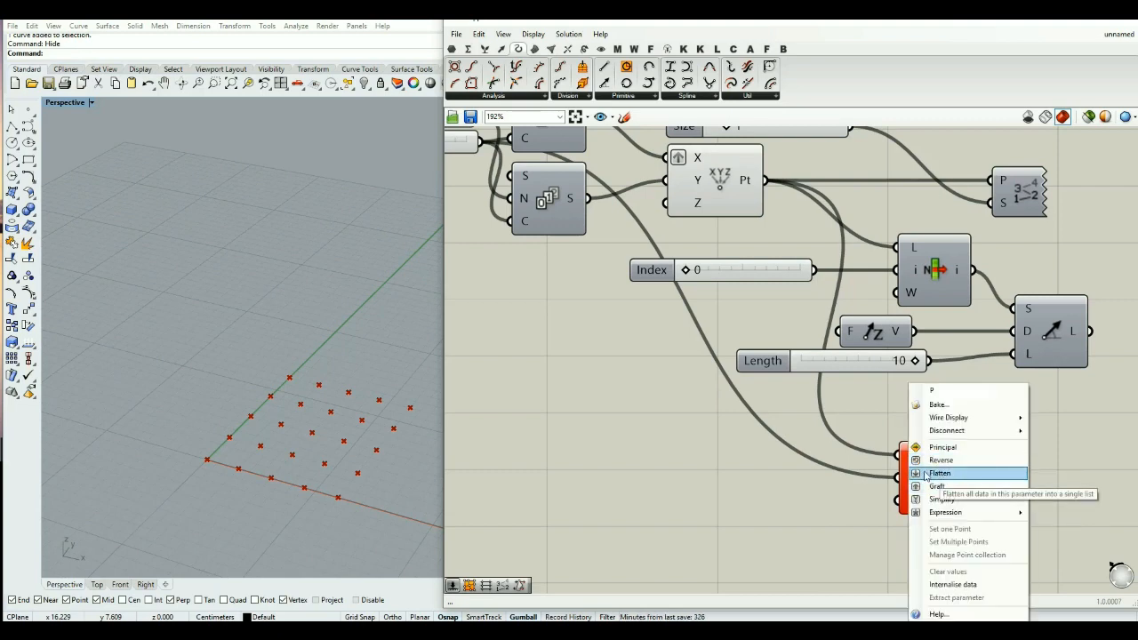
left_click(941, 474)
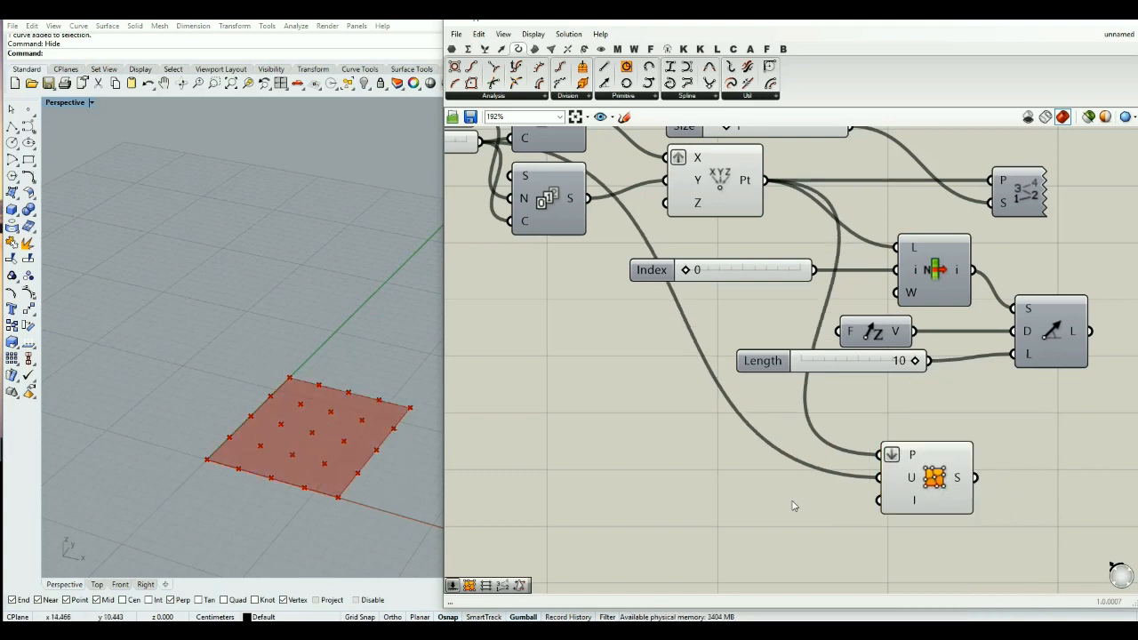
left_click_drag(923, 484, 932, 494)
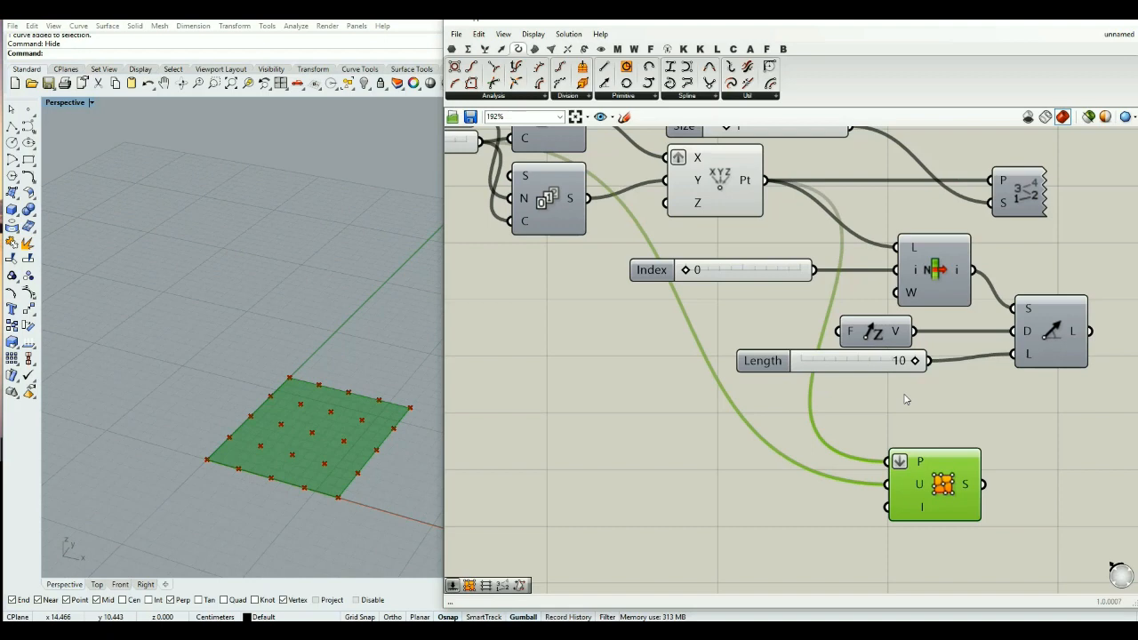
scroll(910, 432, "down", 3)
right_click_drag(910, 433, 926, 473)
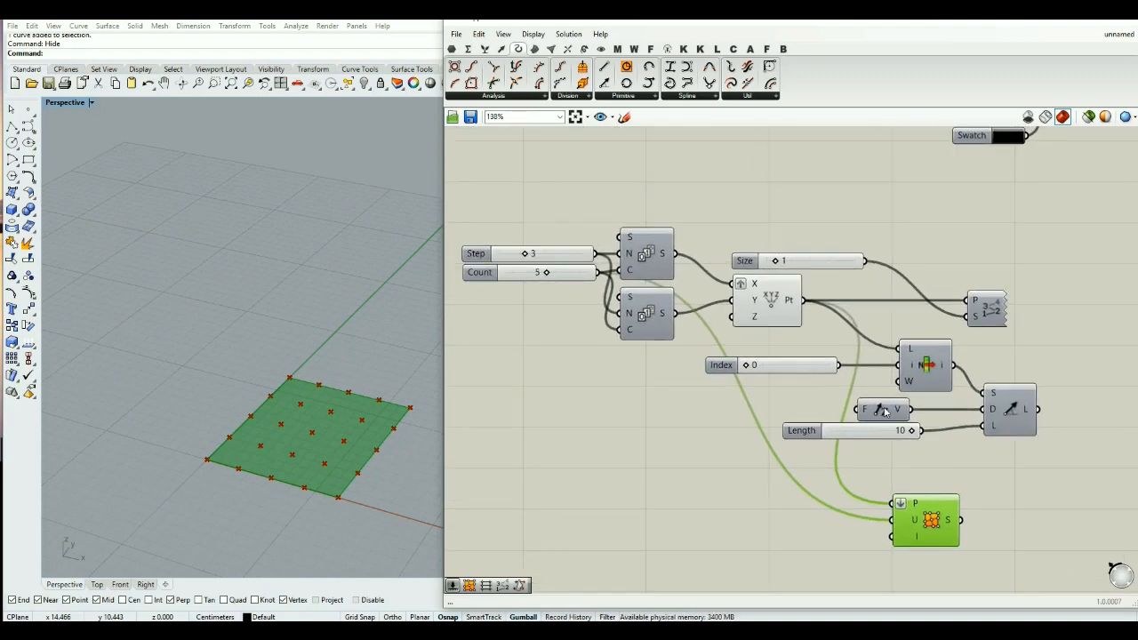